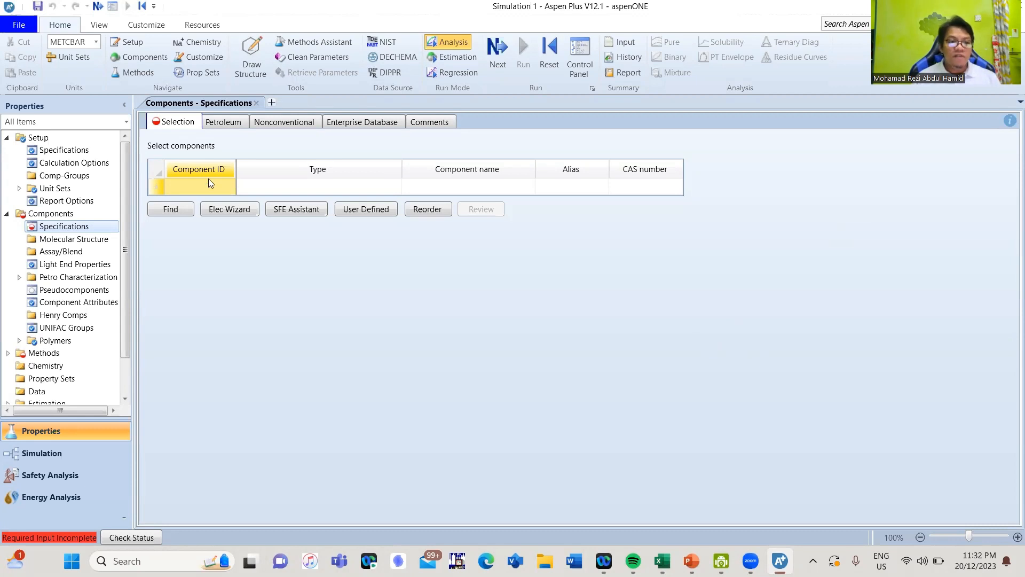
# - Add a component with the ID WET-BIO to the component list and set its type to Nonconventional
pyautogui.click(204, 184)
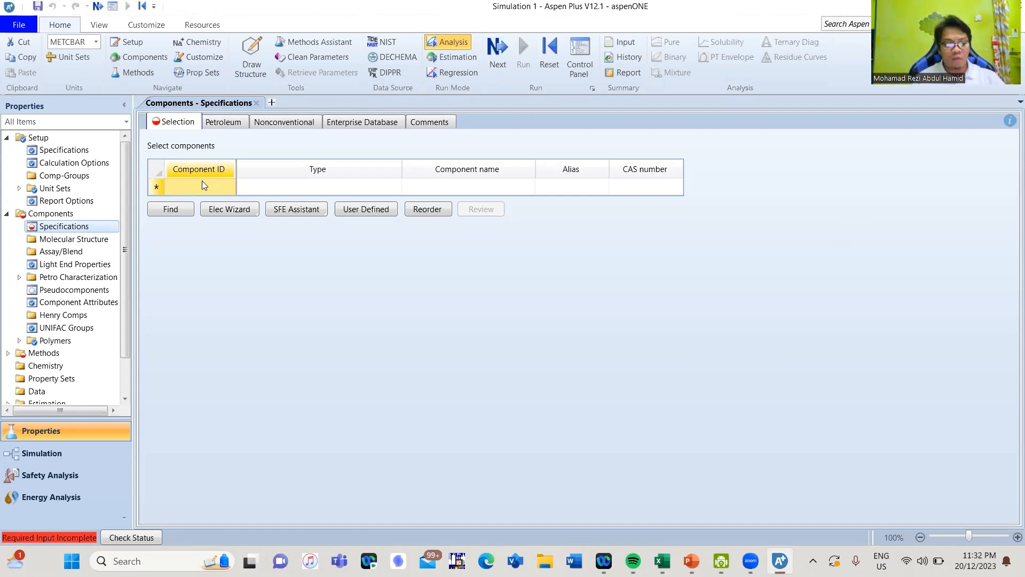
pyautogui.write('WET-')
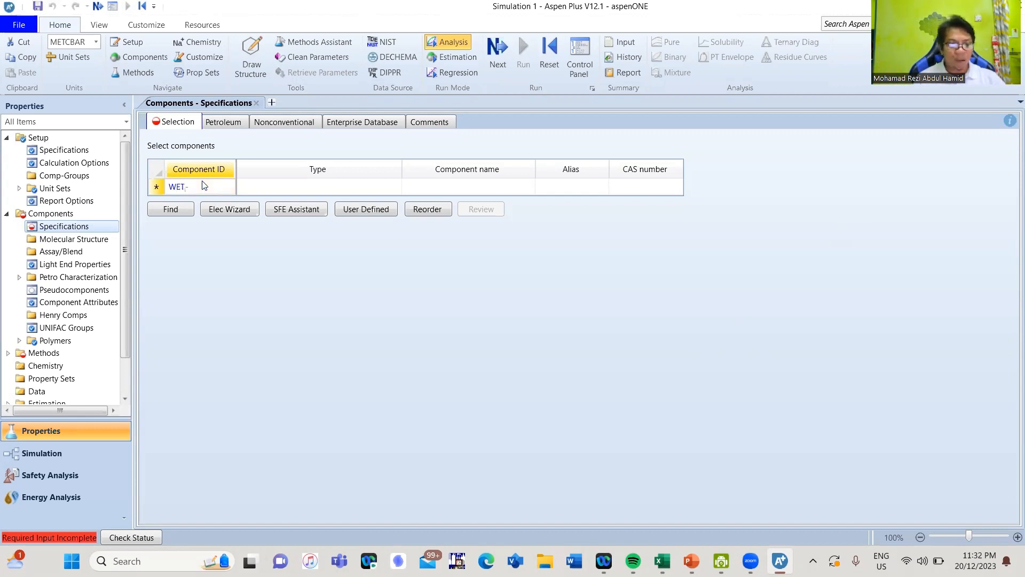
pyautogui.write('BIO')
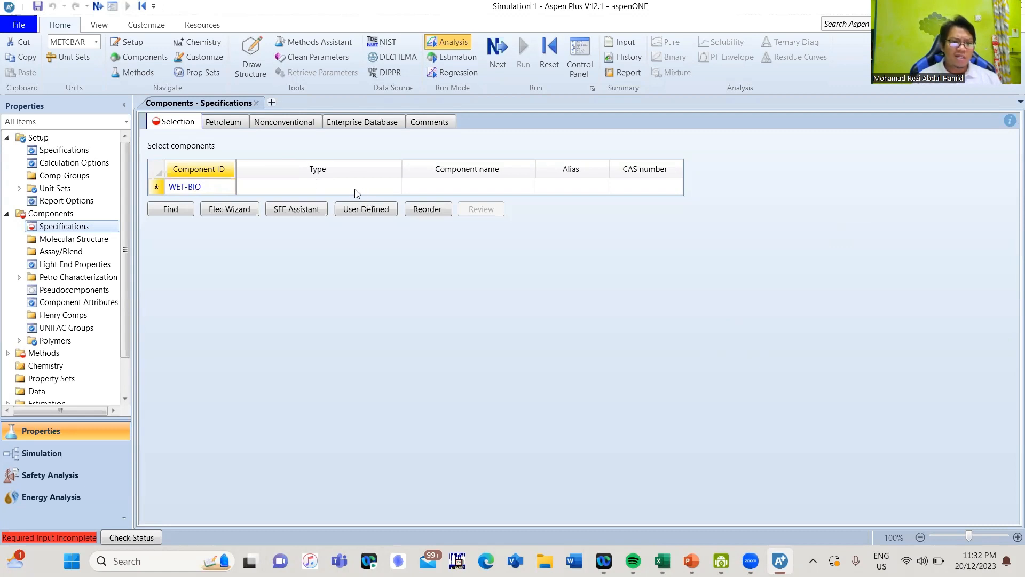
pyautogui.press('Return')
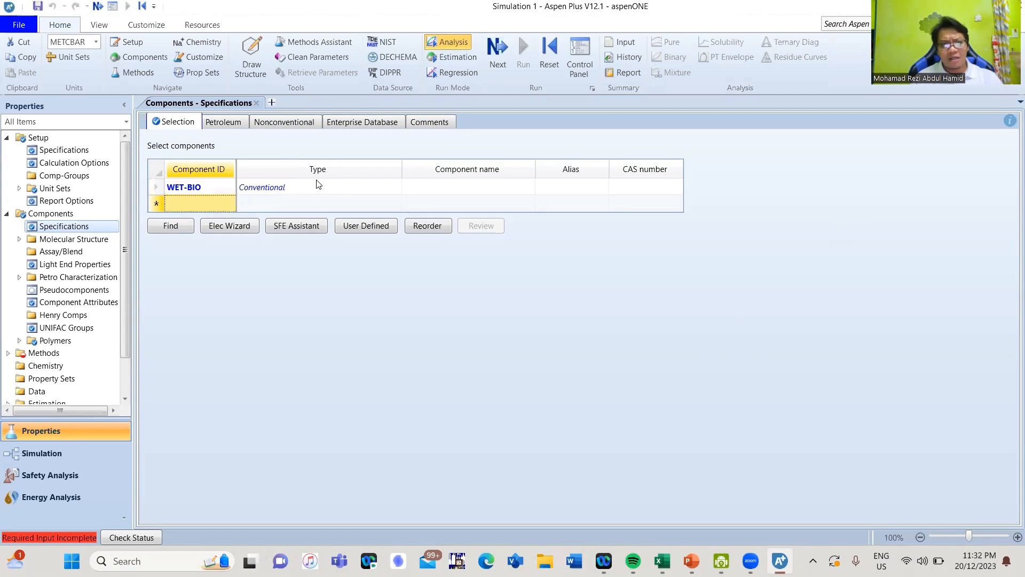
pyautogui.click(392, 190)
pyautogui.click(395, 187)
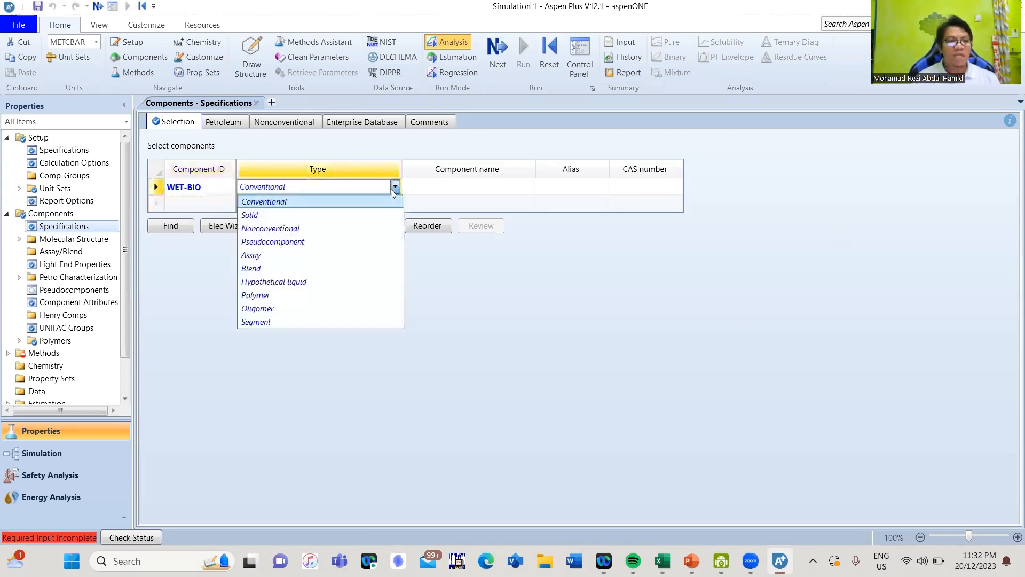
pyautogui.click(331, 229)
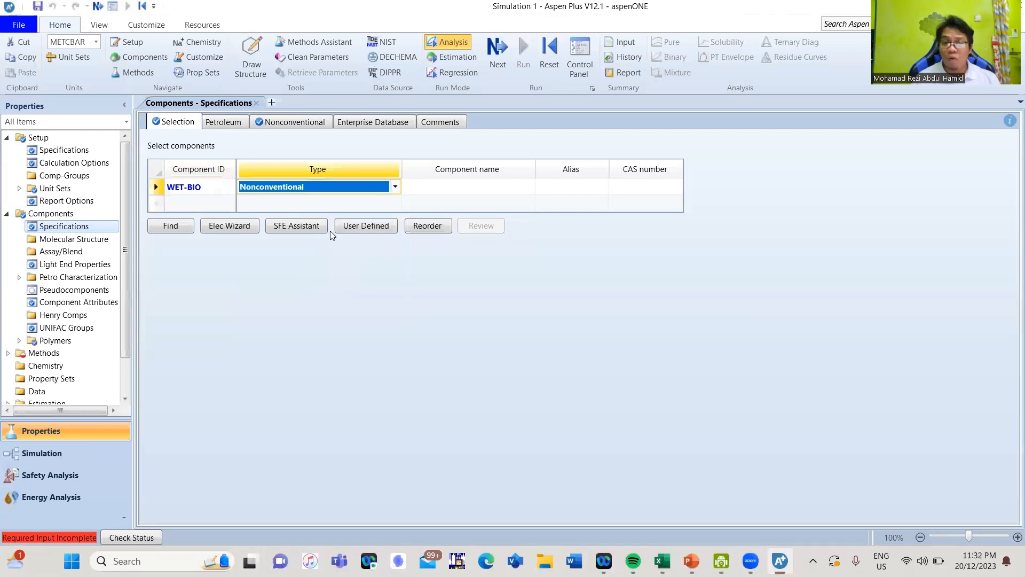
# - Add a second component with the ID DRY-BIO and set its type to Nonconventional
pyautogui.click(202, 202)
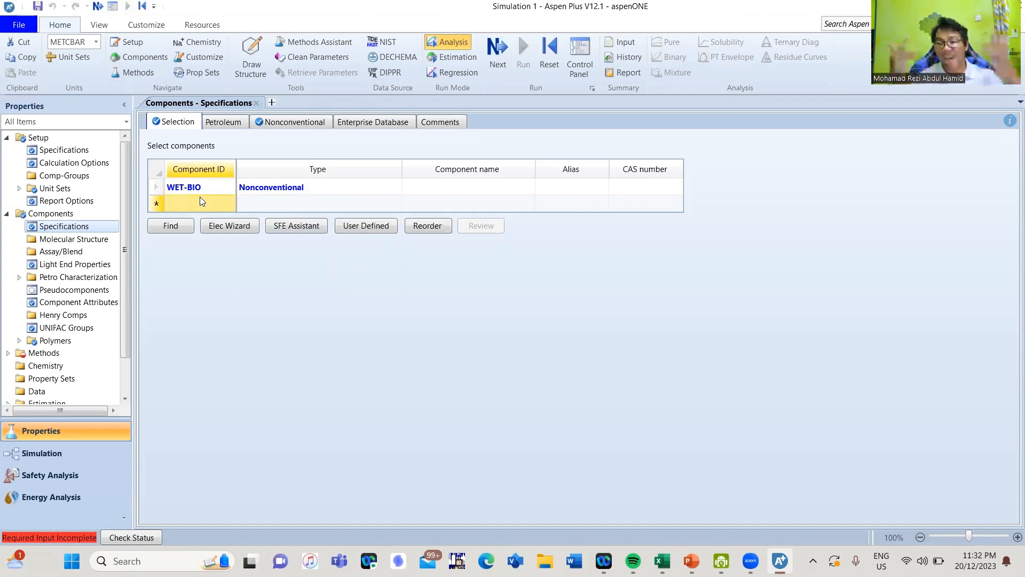
pyautogui.write('DR')
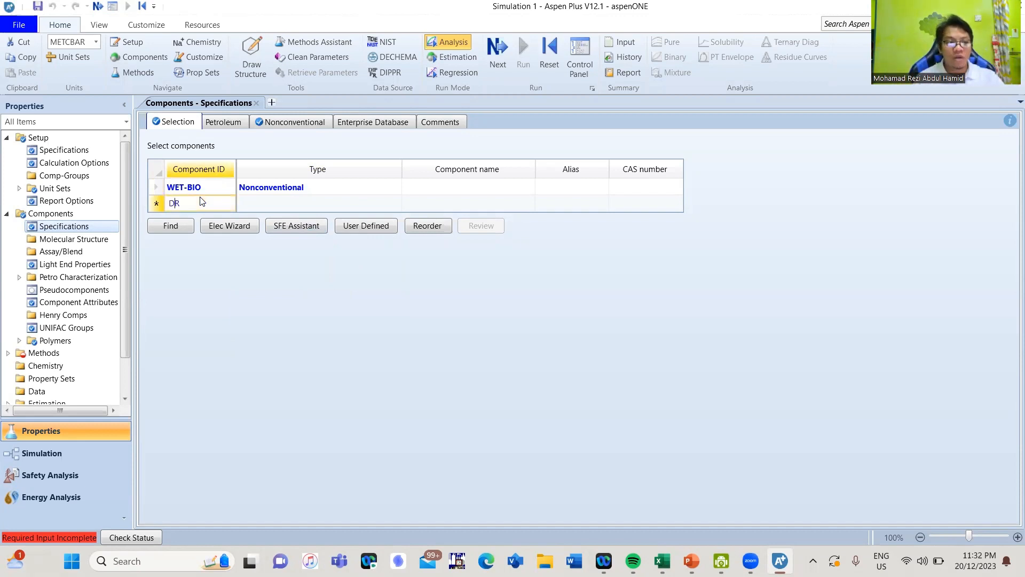
pyautogui.write('Y-BIO')
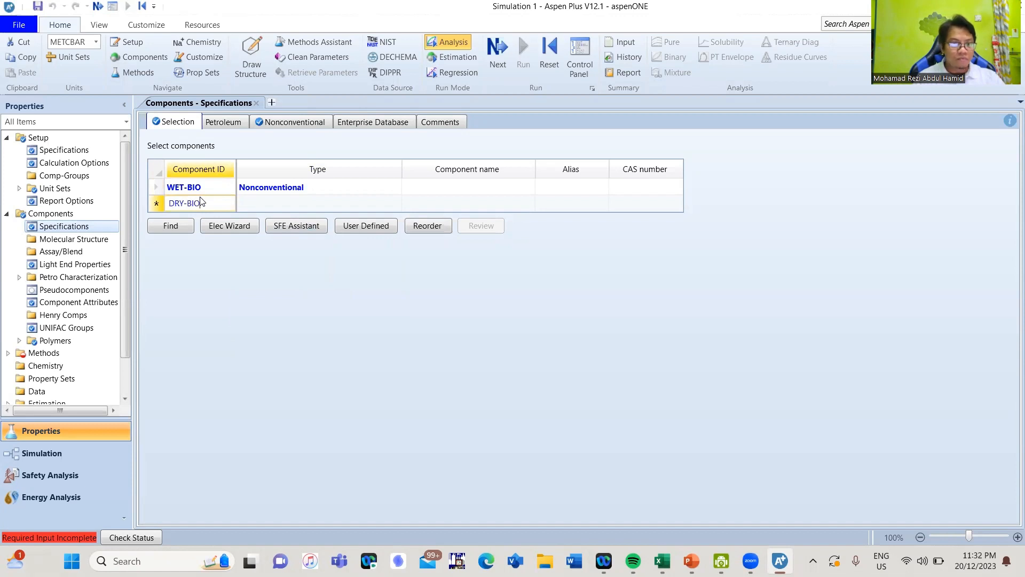
pyautogui.press('Return')
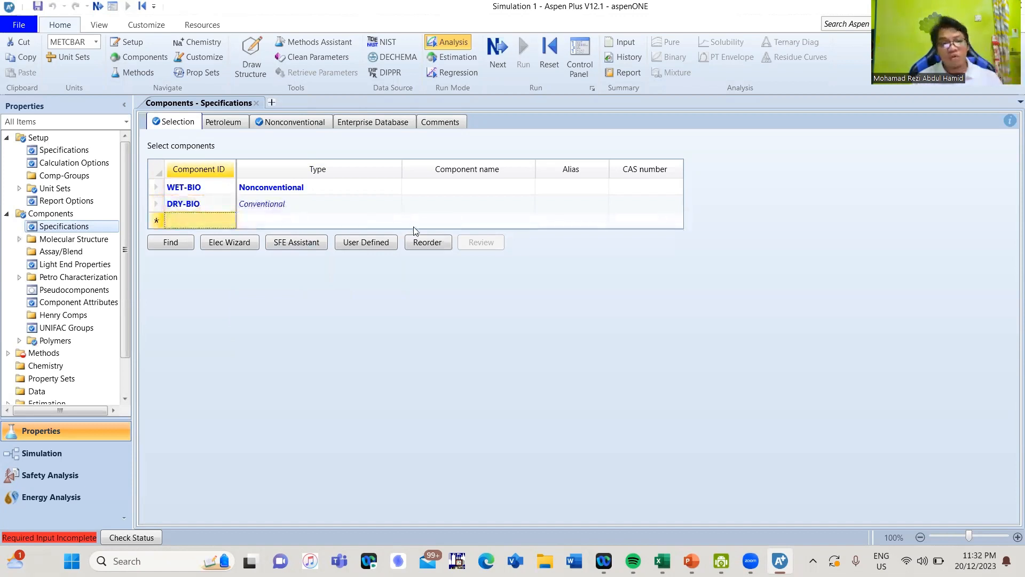
pyautogui.click(393, 205)
pyautogui.click(395, 203)
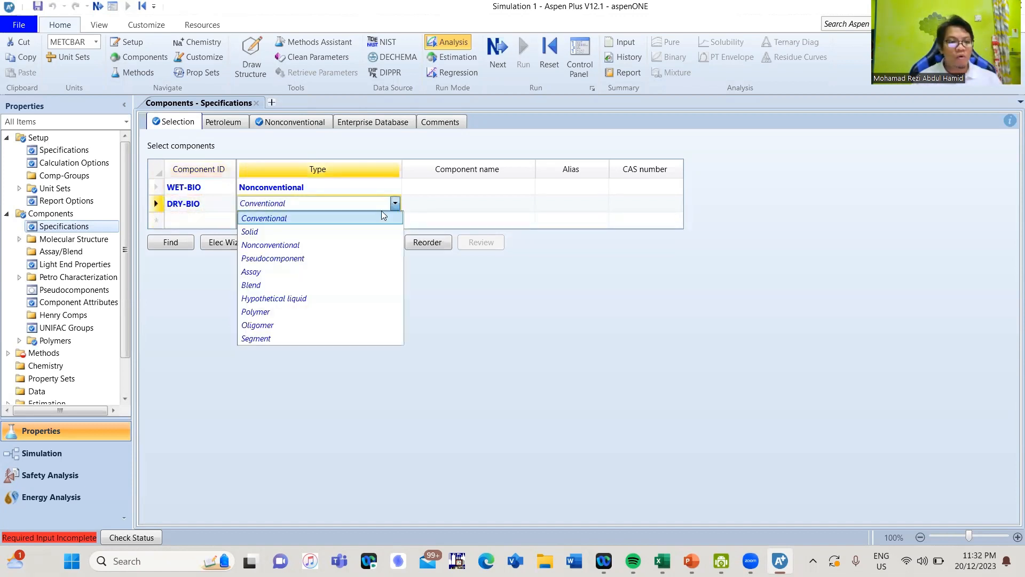
pyautogui.click(336, 243)
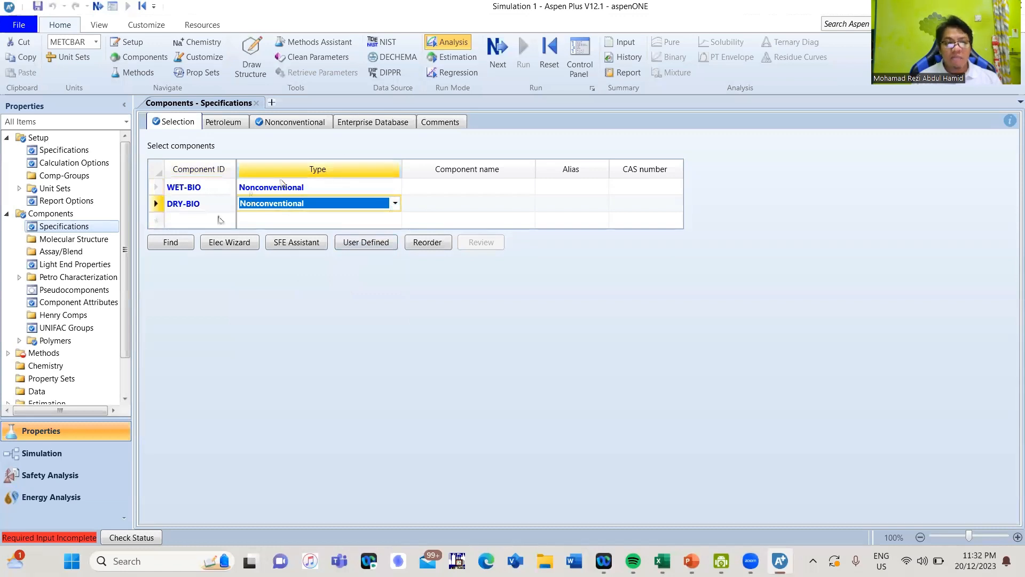
# - Add a component with the ID ASH below DRY-BIO and set its type to Nonconventional
pyautogui.click(208, 221)
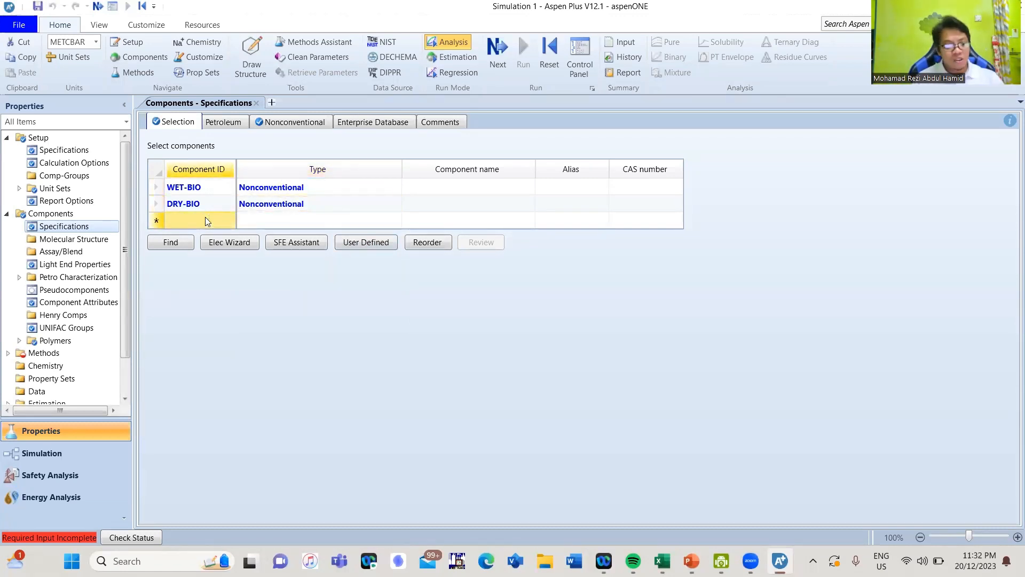
pyautogui.write('ash')
pyautogui.press('Return')
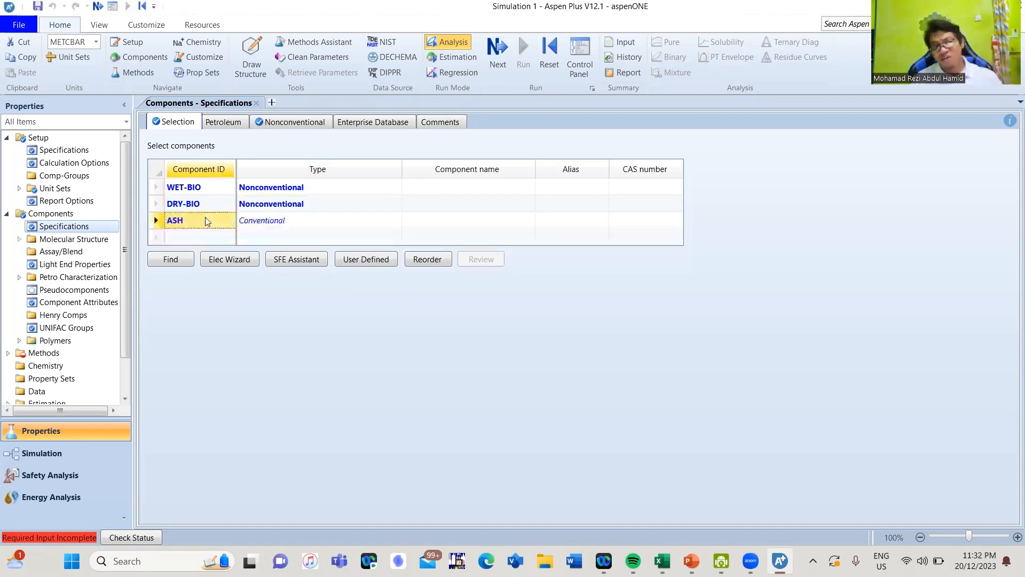
pyautogui.click(394, 220)
pyautogui.click(395, 220)
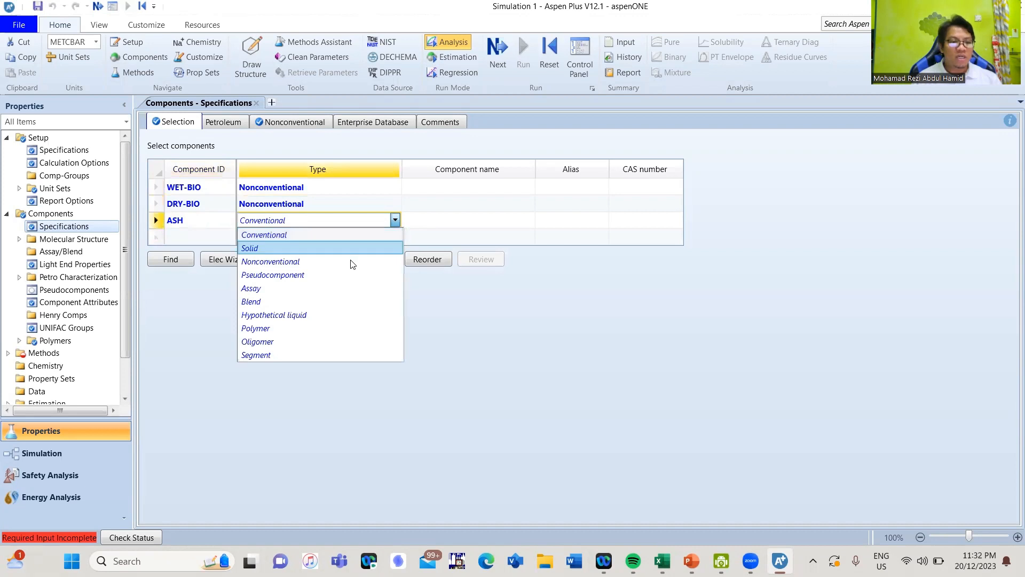
pyautogui.click(353, 261)
pyautogui.click(183, 236)
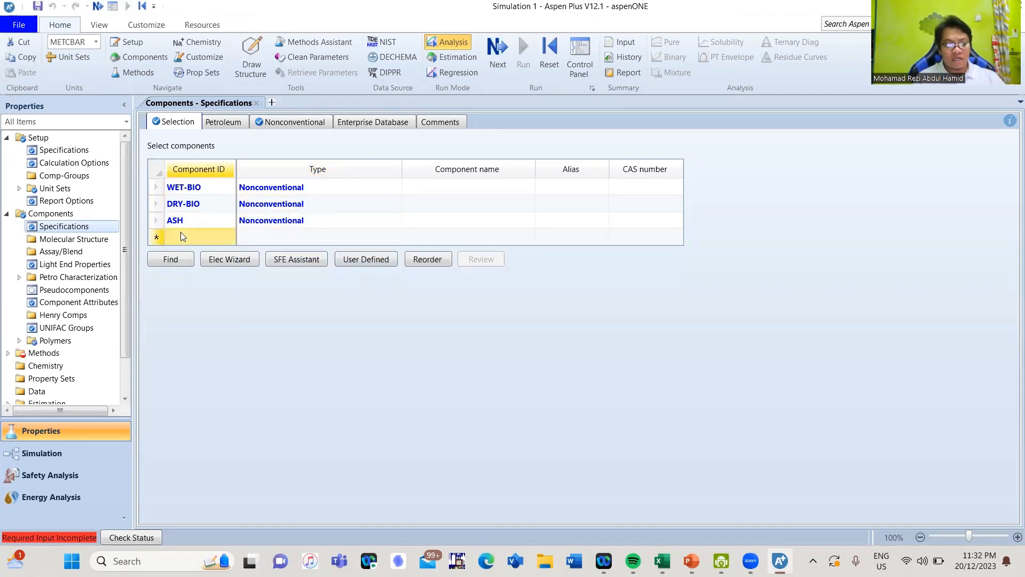
pyautogui.write('CHA')
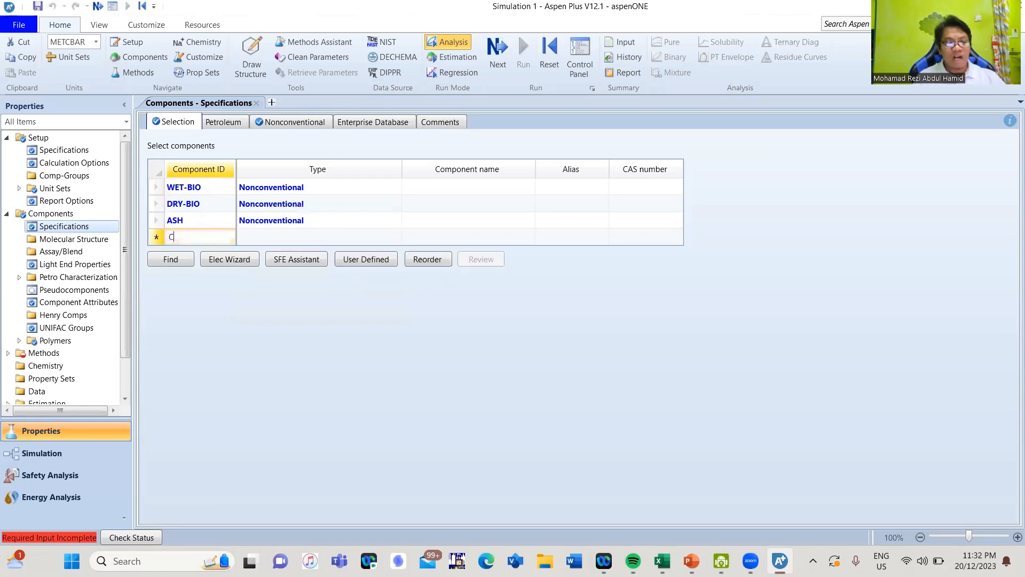
pyautogui.press('BackSpace')
pyautogui.press('BackSpace')
pyautogui.press('BackSpace')
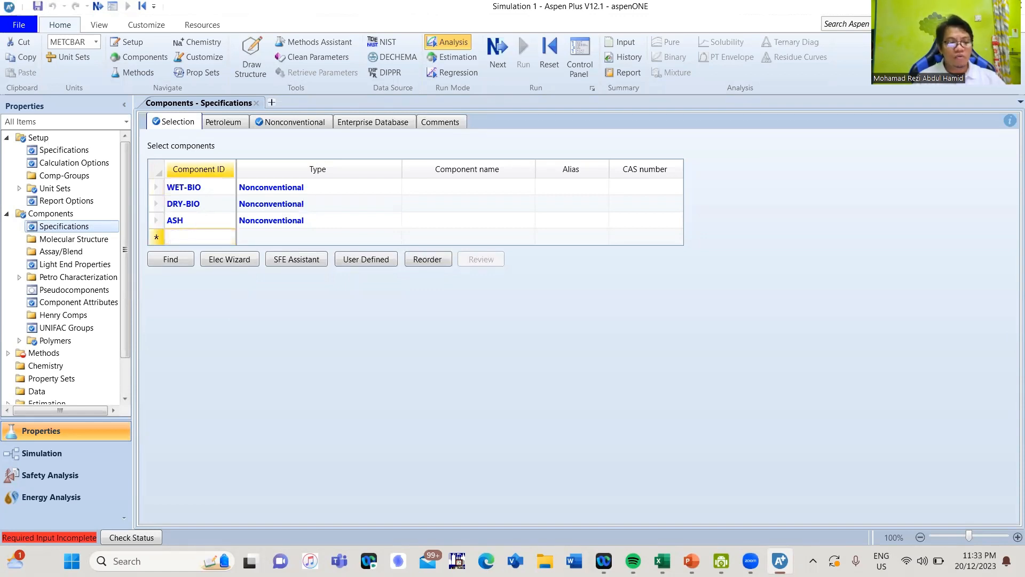
# - Add carbon as component C below ASH and set its type to Solid
pyautogui.write('C')
pyautogui.press('Return')
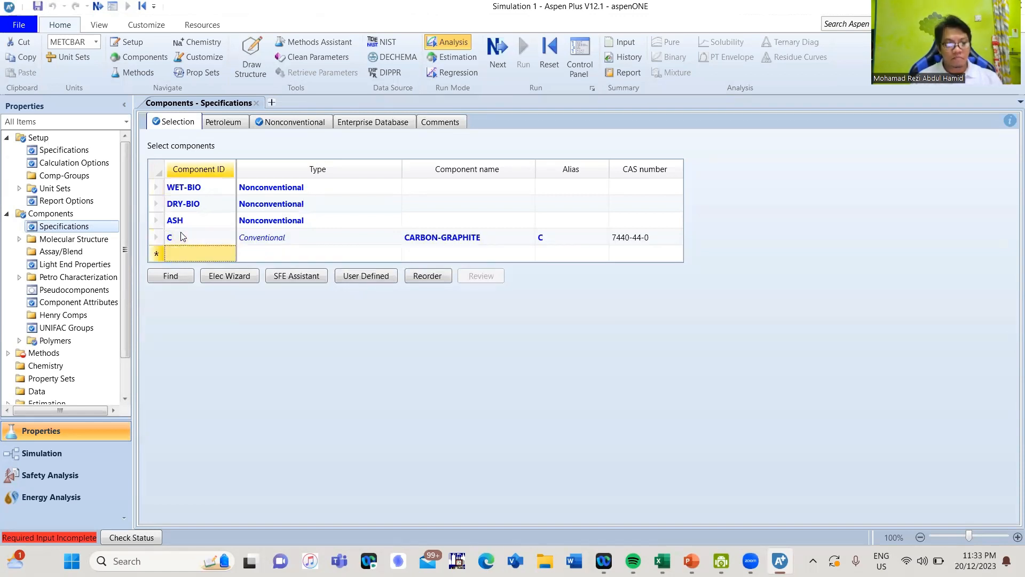
pyautogui.click(393, 241)
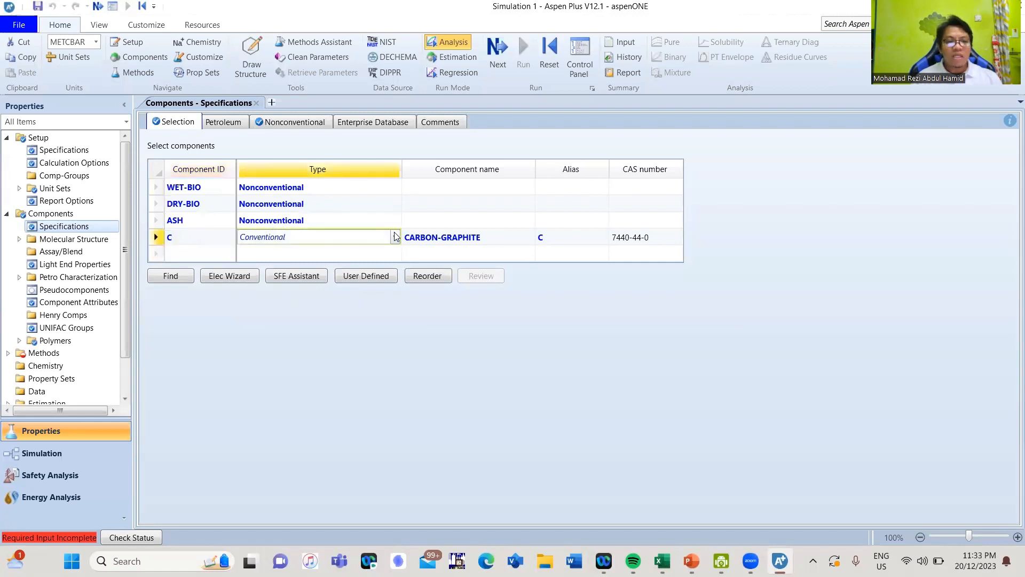
pyautogui.click(395, 237)
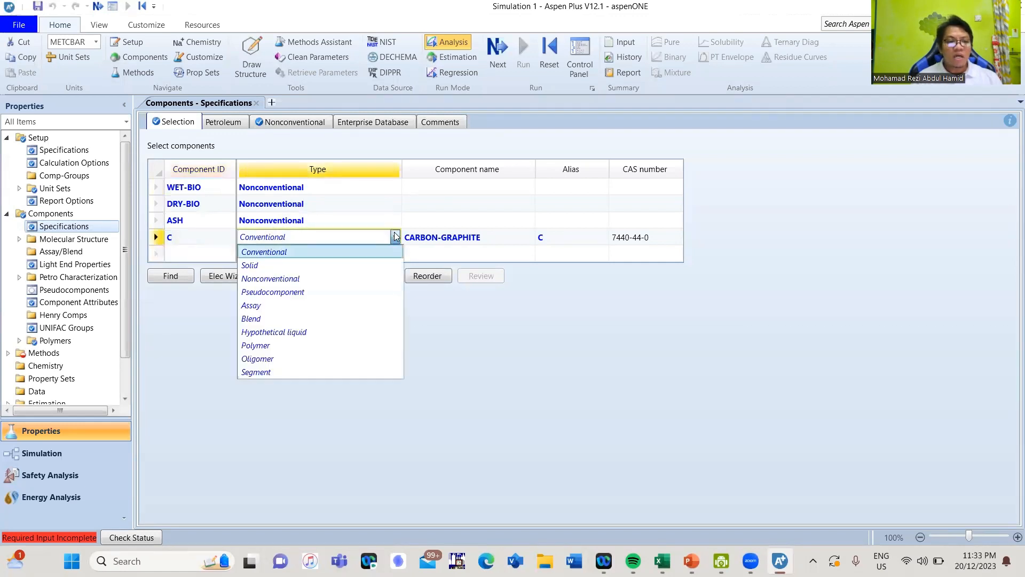
pyautogui.click(347, 265)
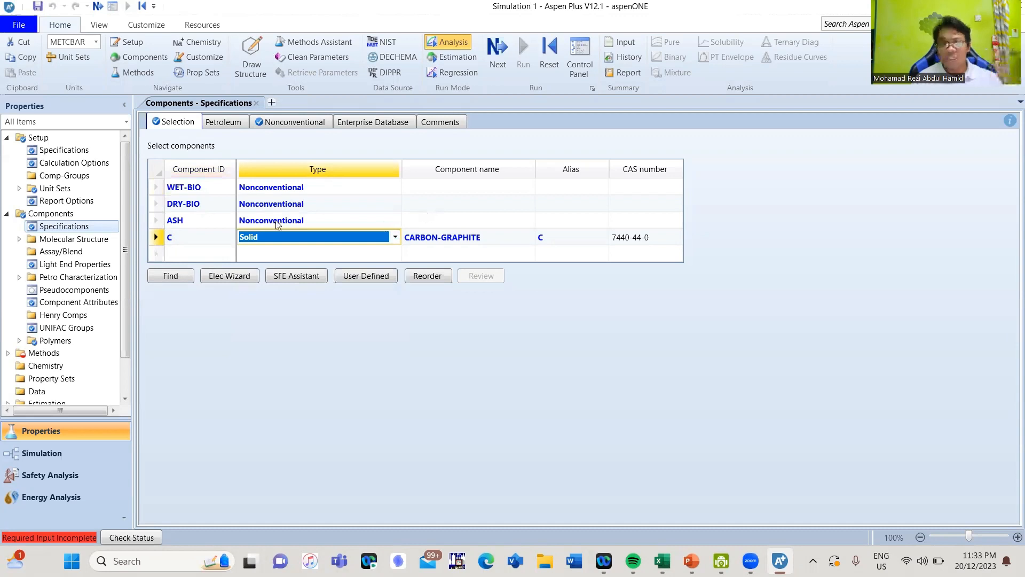
# - Rename the solid carbon component C to CHAR, keeping the component instead of replacing it
pyautogui.click(209, 238)
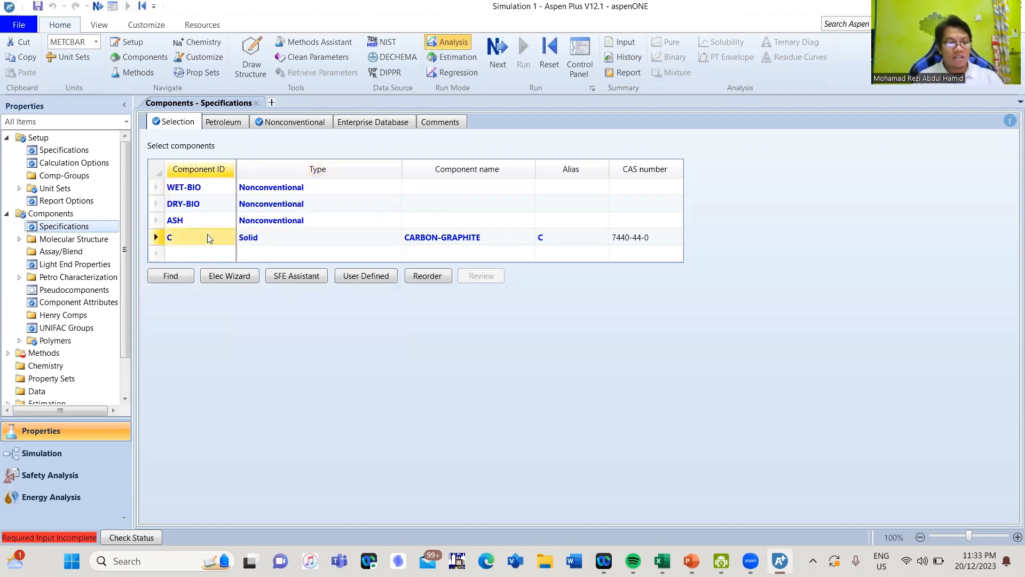
pyautogui.write('CHAR')
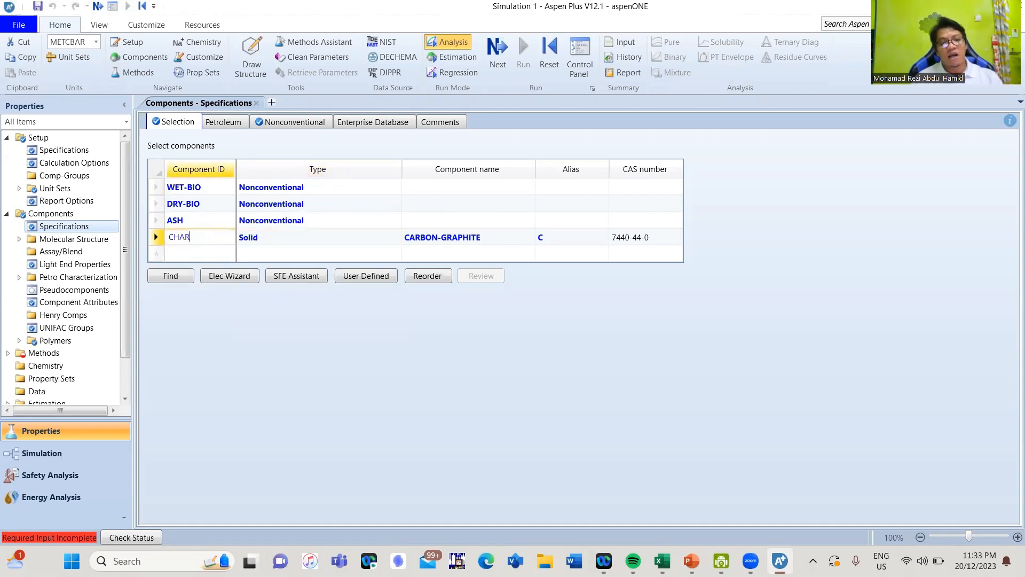
pyautogui.press('Return')
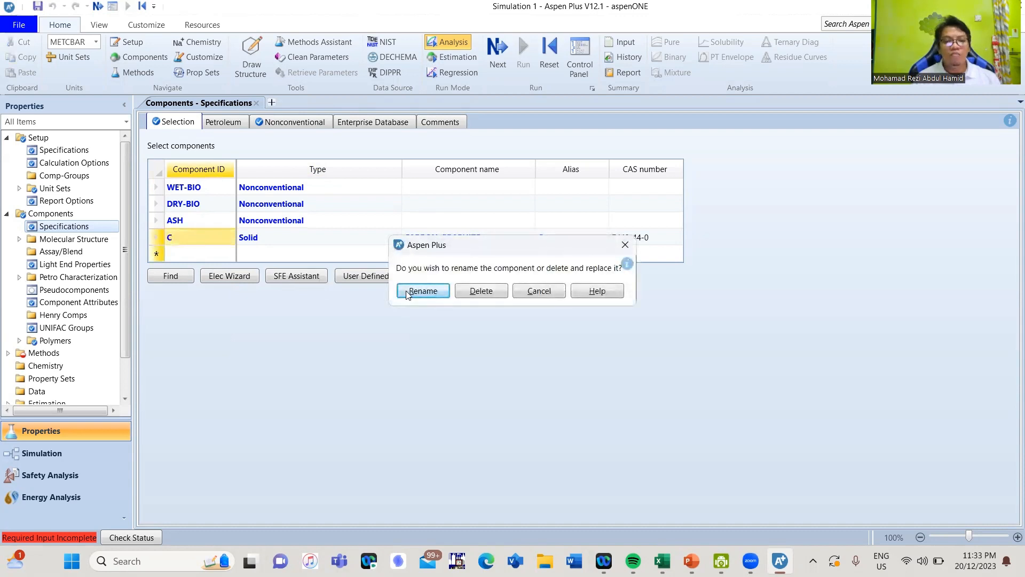
pyautogui.click(407, 291)
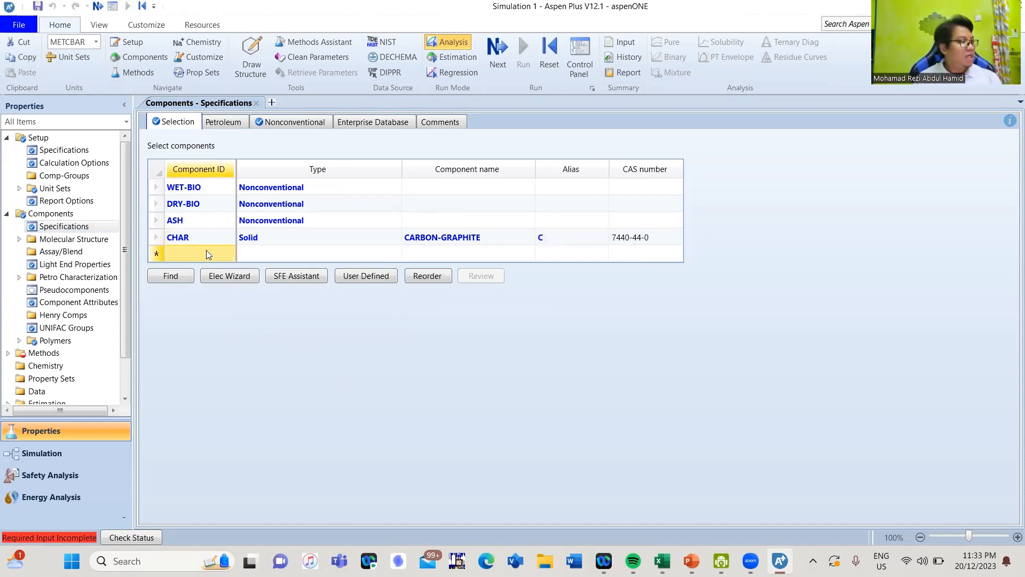
# - Add the elemental components H2, N2, S and O2 to the component list below CHAR
pyautogui.write('H2')
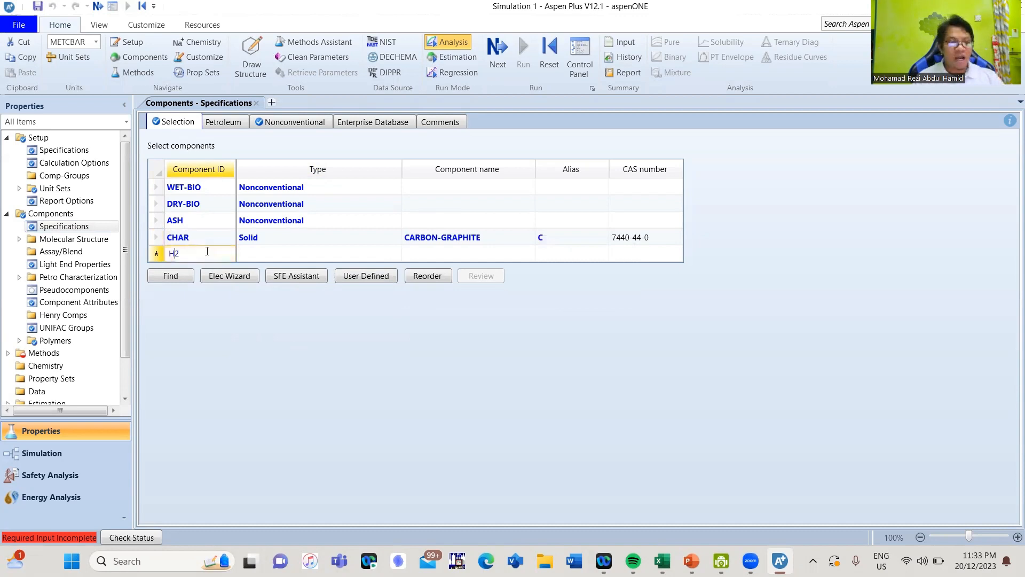
pyautogui.press('Return')
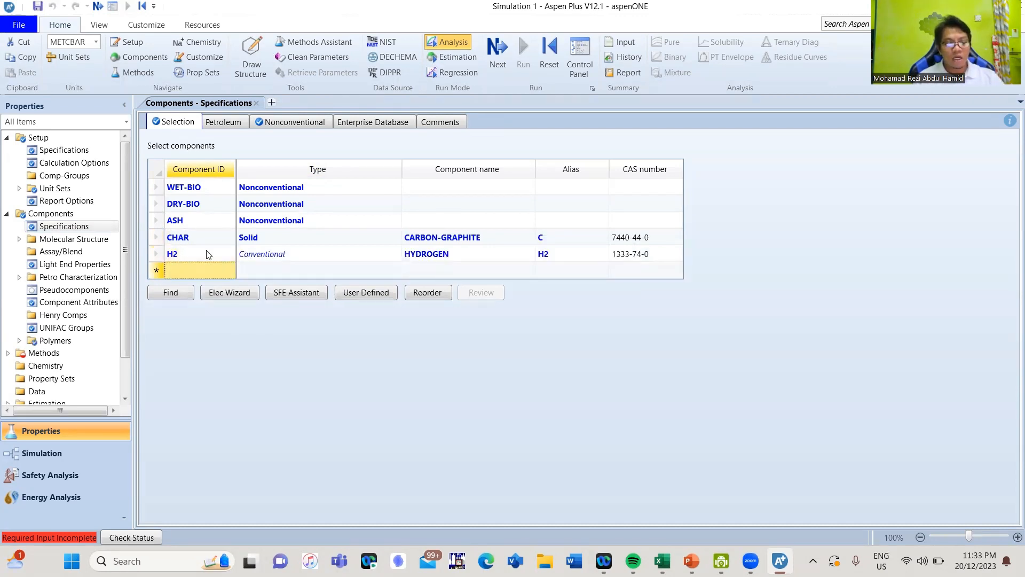
pyautogui.write('N2')
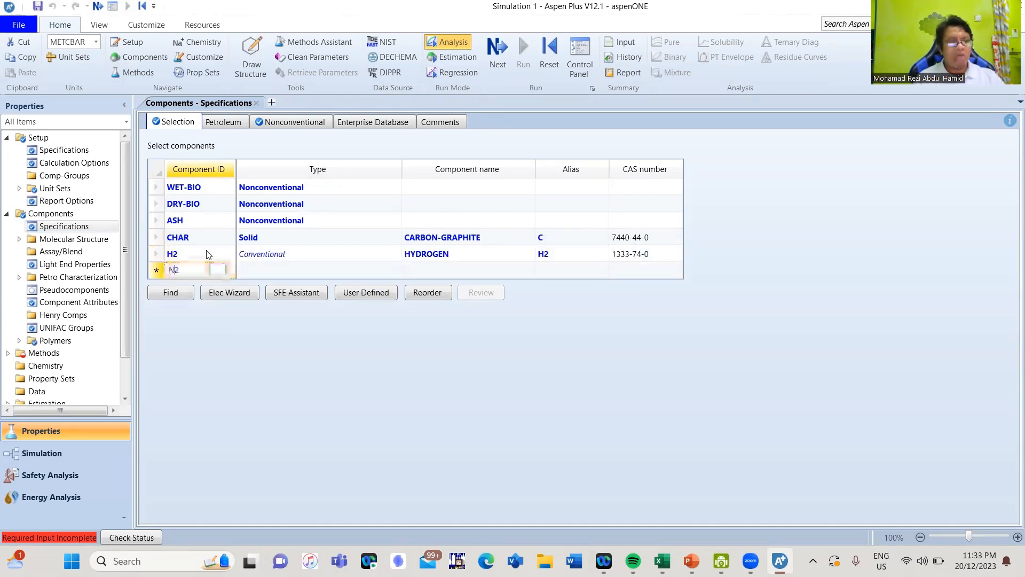
pyautogui.press('Return')
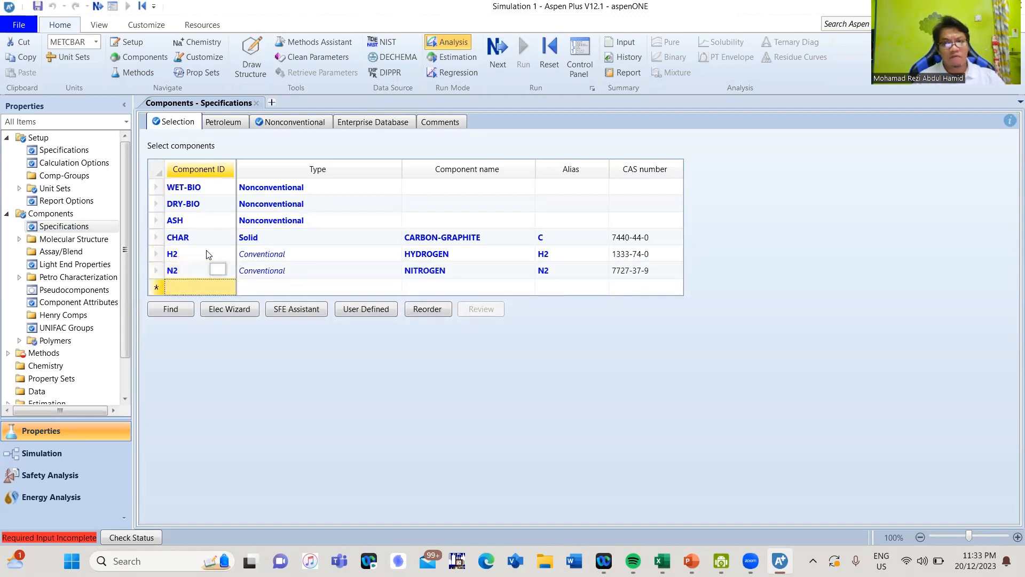
pyautogui.write('S')
pyautogui.press('Return')
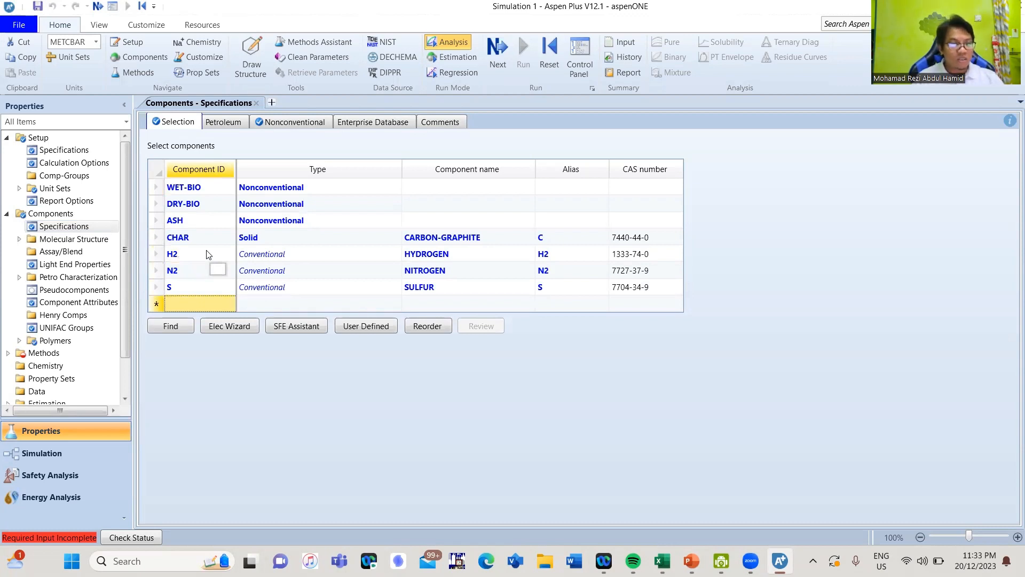
pyautogui.write('O2')
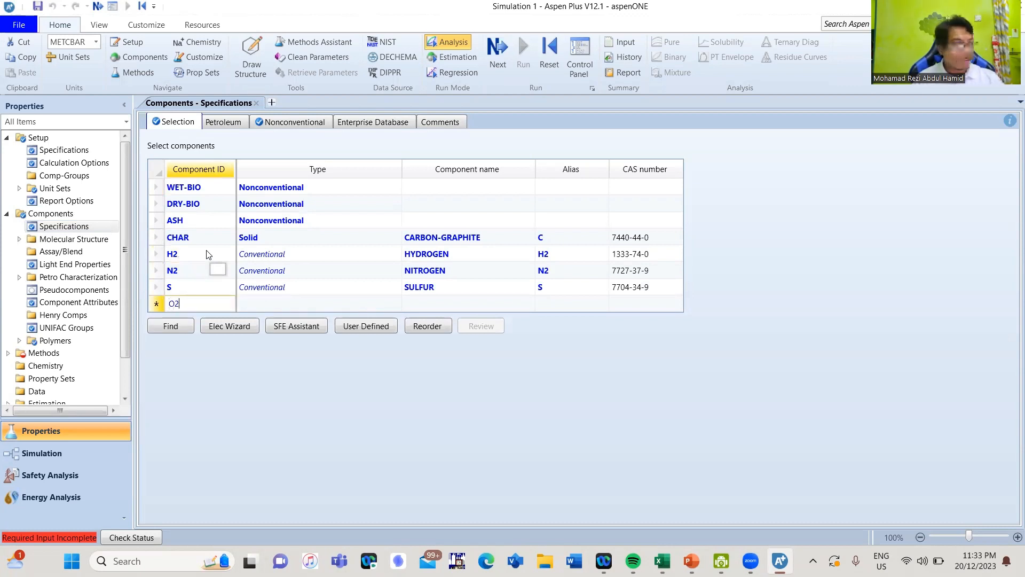
pyautogui.press('Return')
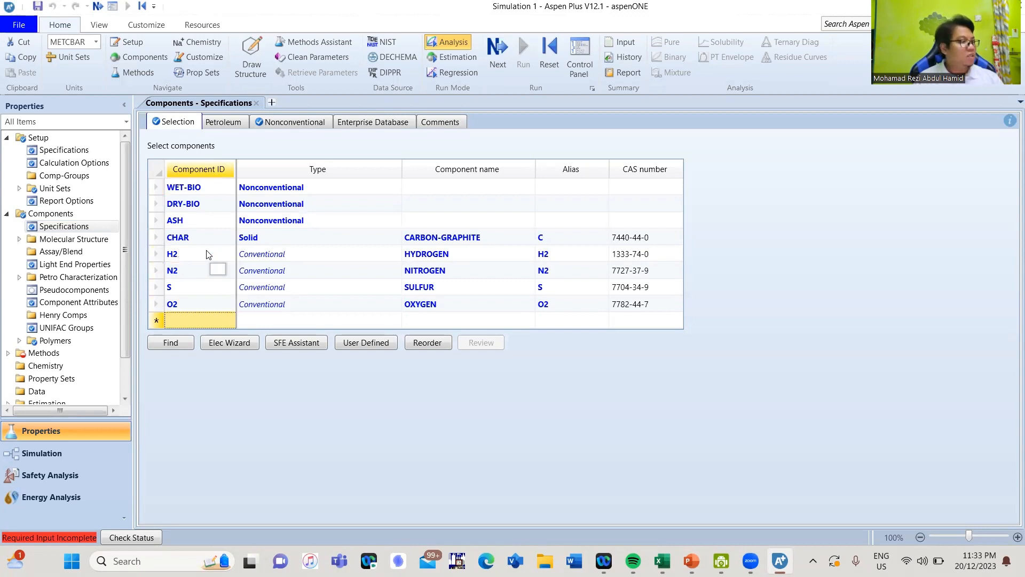
# - Add the carbon oxides CO and CO2 to the component list below O2
pyautogui.write('CO')
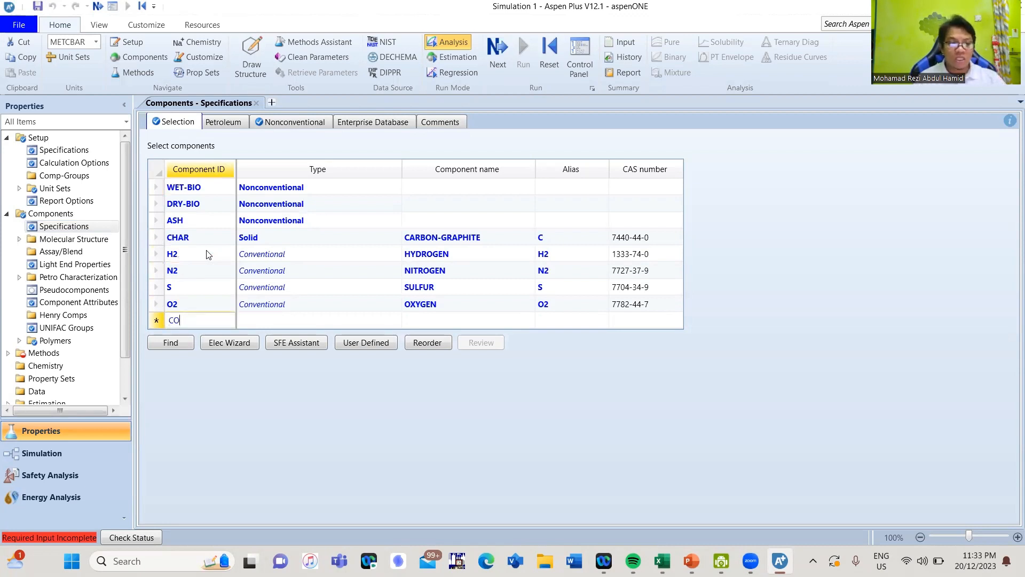
pyautogui.press('Return')
pyautogui.write('CO2')
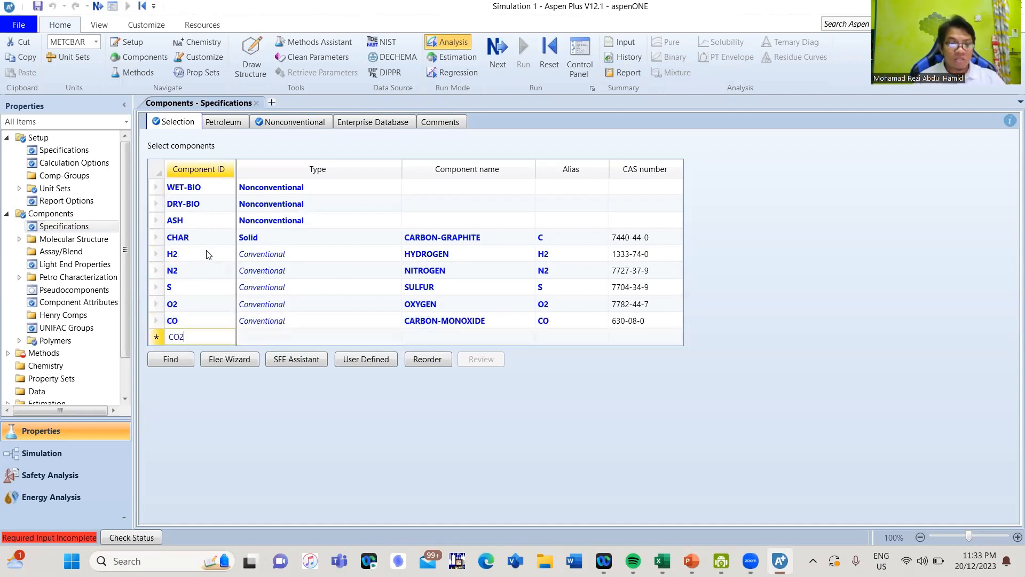
pyautogui.press('Return')
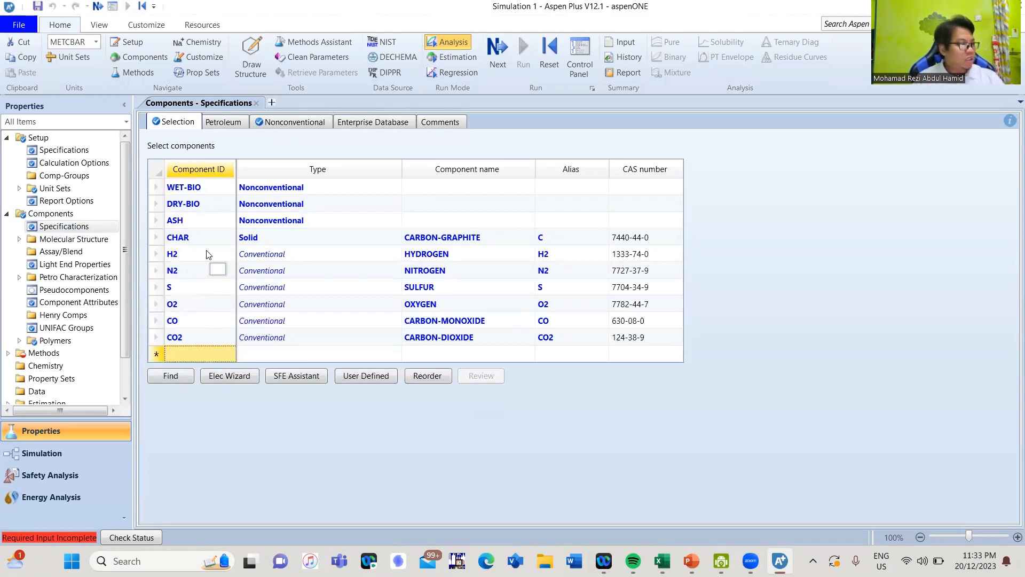
# - Add water with the component ID WATER below CO2 and delete the misspelled WTER row
pyautogui.write('WTER')
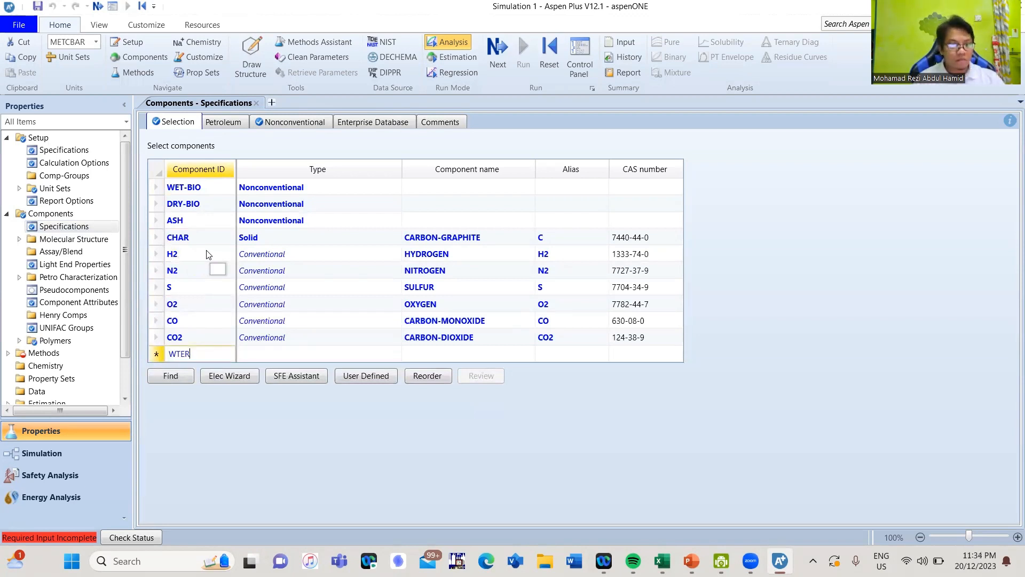
pyautogui.press('Return')
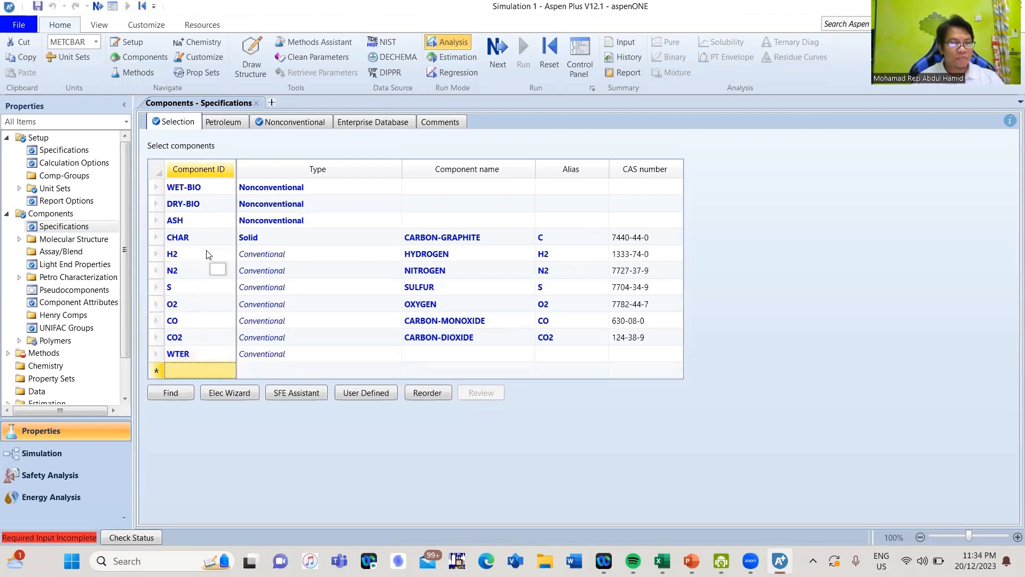
pyautogui.write('WATER')
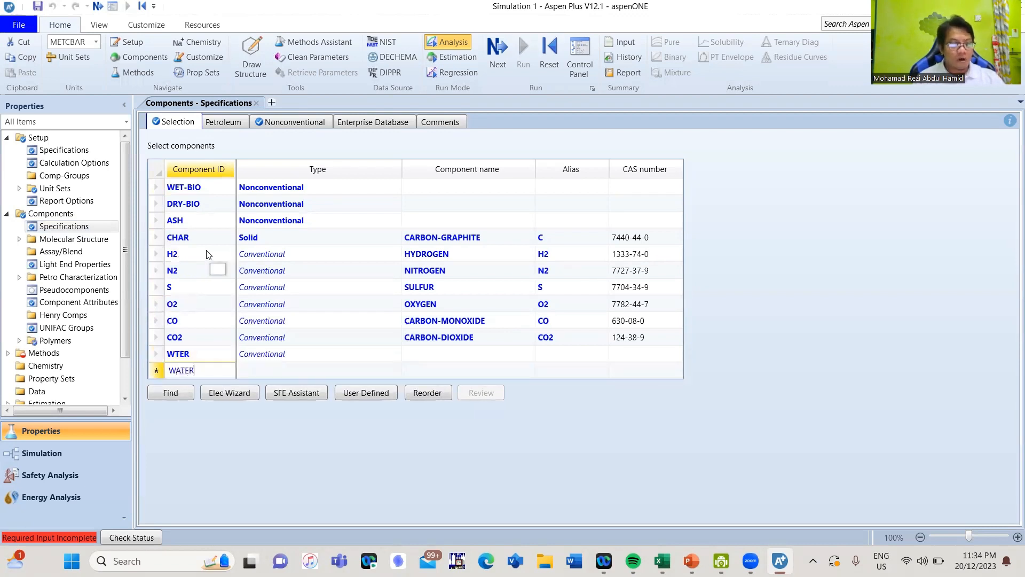
pyautogui.press('Return')
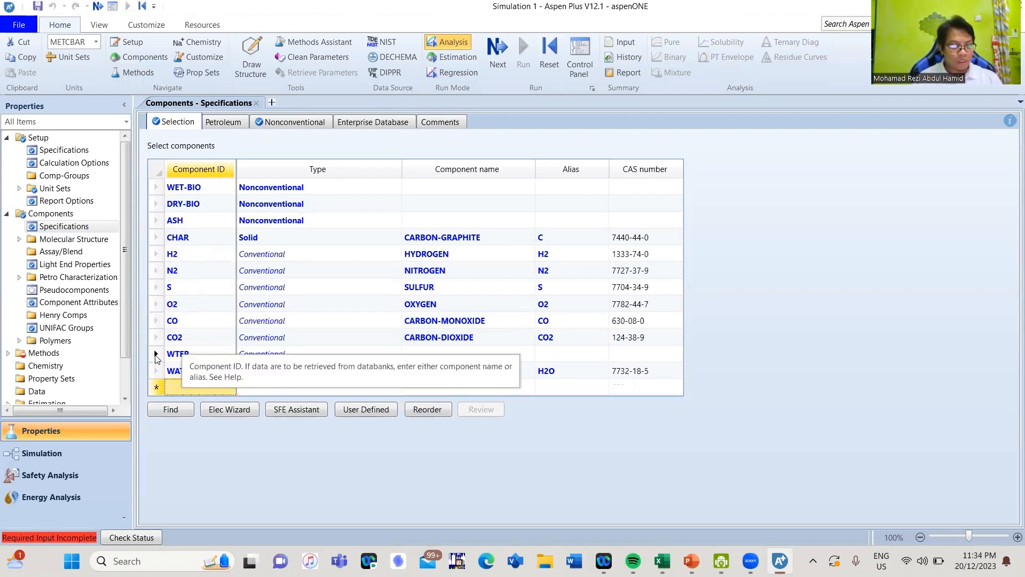
pyautogui.click(156, 355)
pyautogui.rightClick(156, 356)
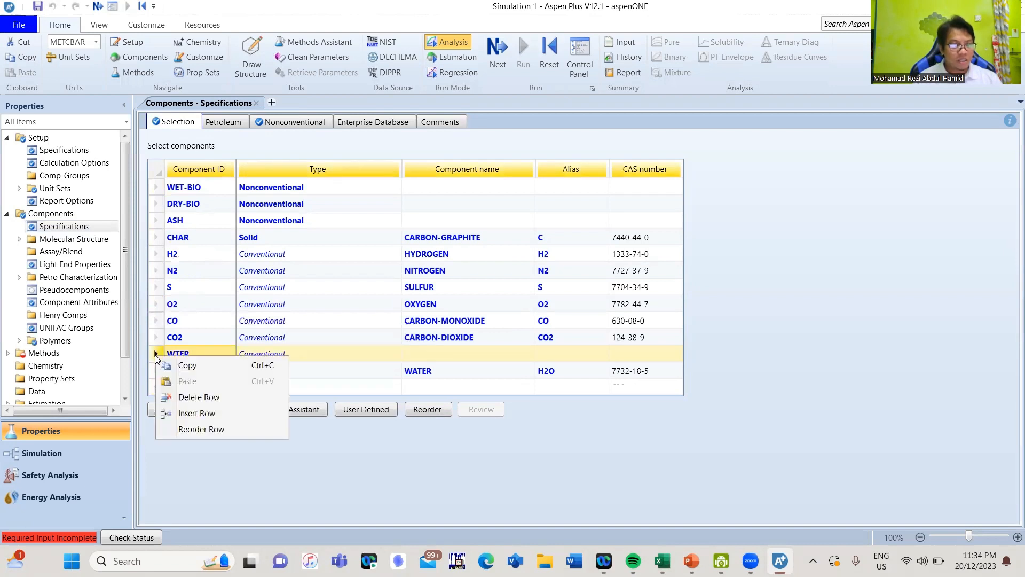
pyautogui.click(208, 396)
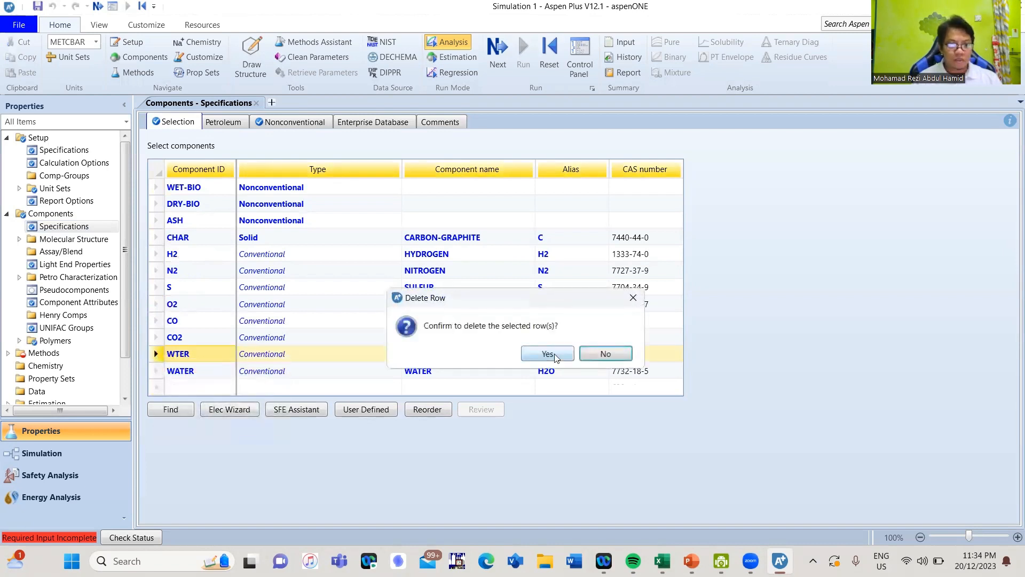
pyautogui.click(554, 353)
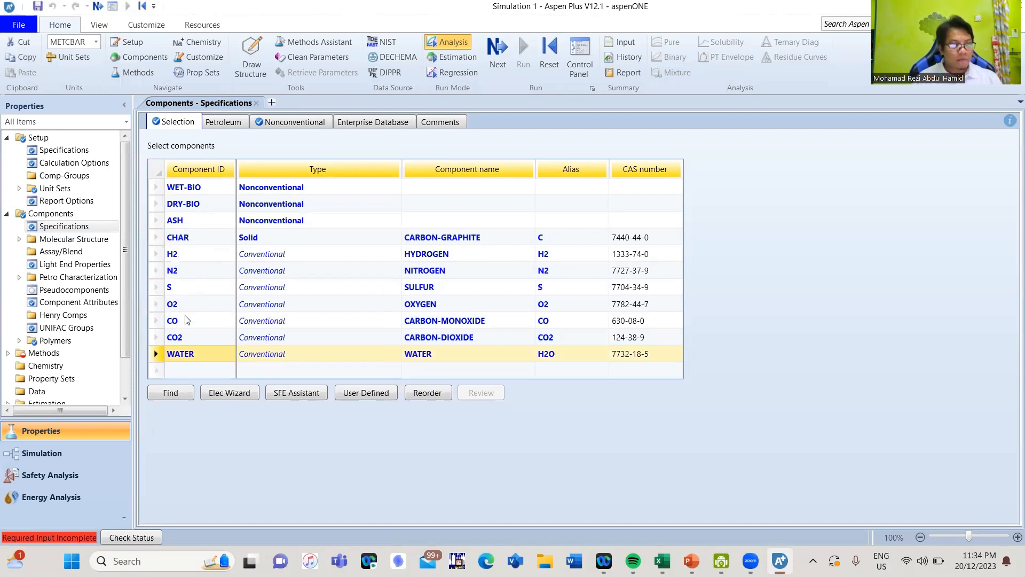
# - Add the sulfur compounds H2S, SO2 and SO3 to the component list below WATER
pyautogui.click(188, 373)
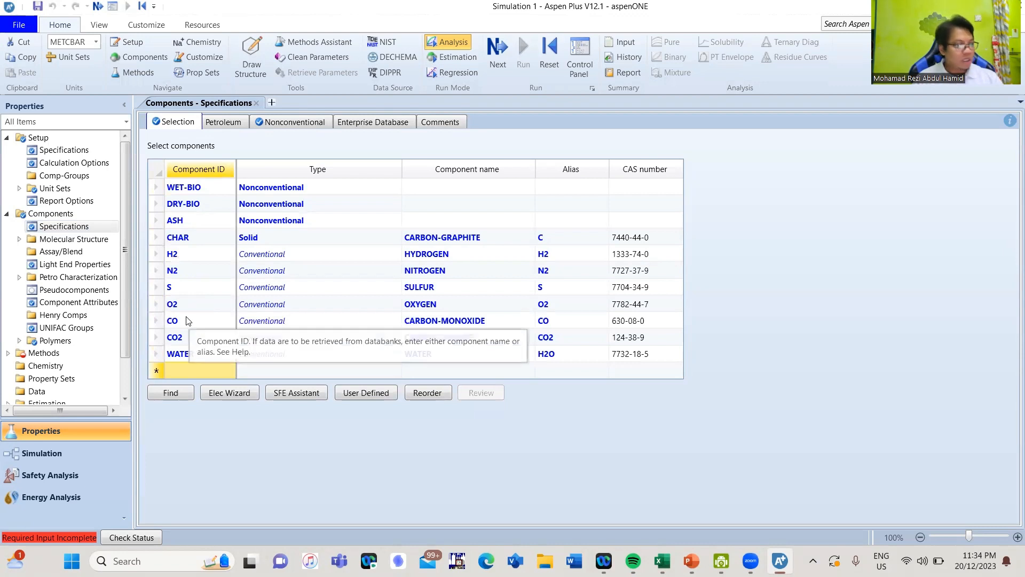
pyautogui.write('H2S')
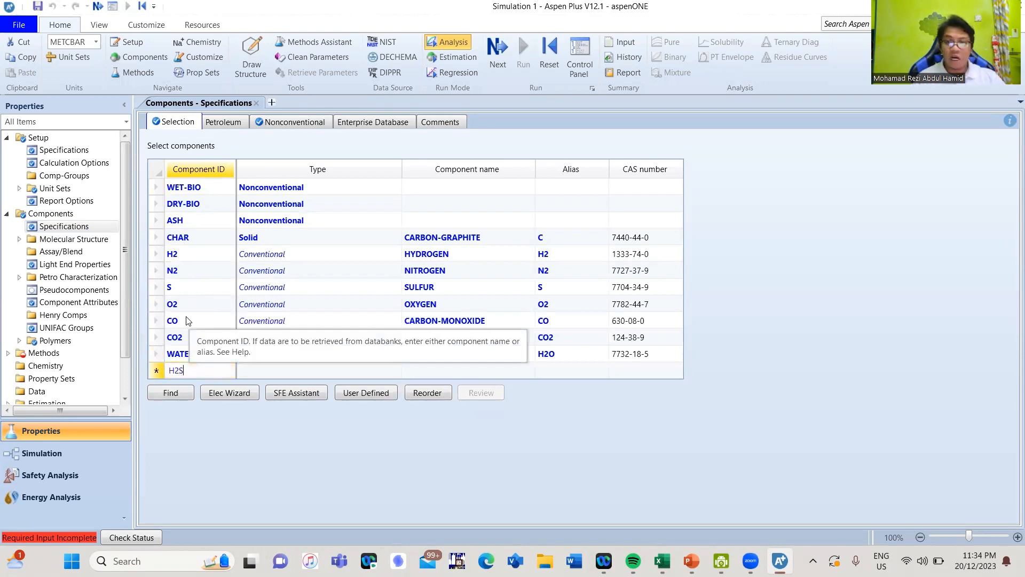
pyautogui.press('Return')
pyautogui.write('SO2')
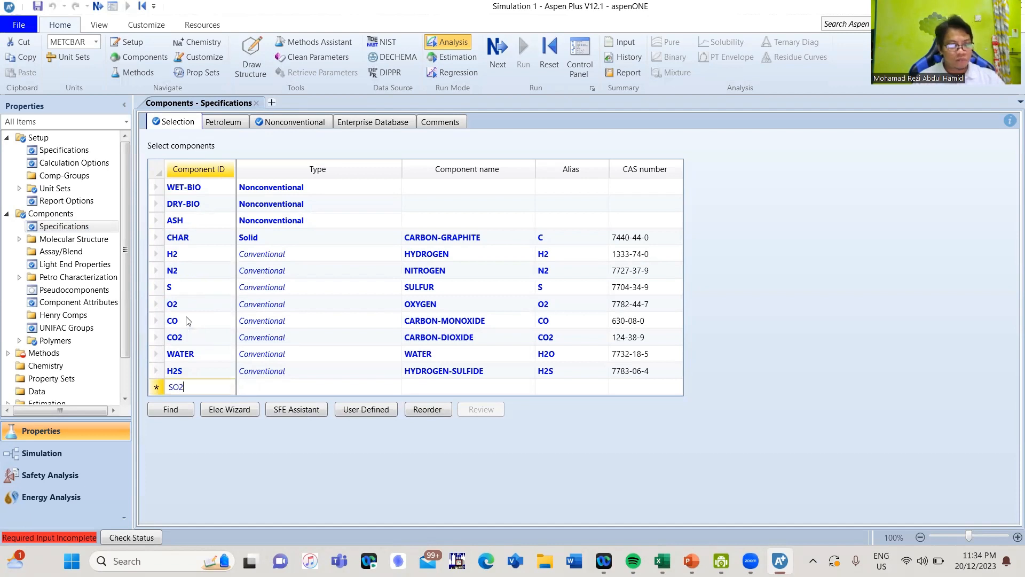
pyautogui.press('Return')
pyautogui.write('SO3')
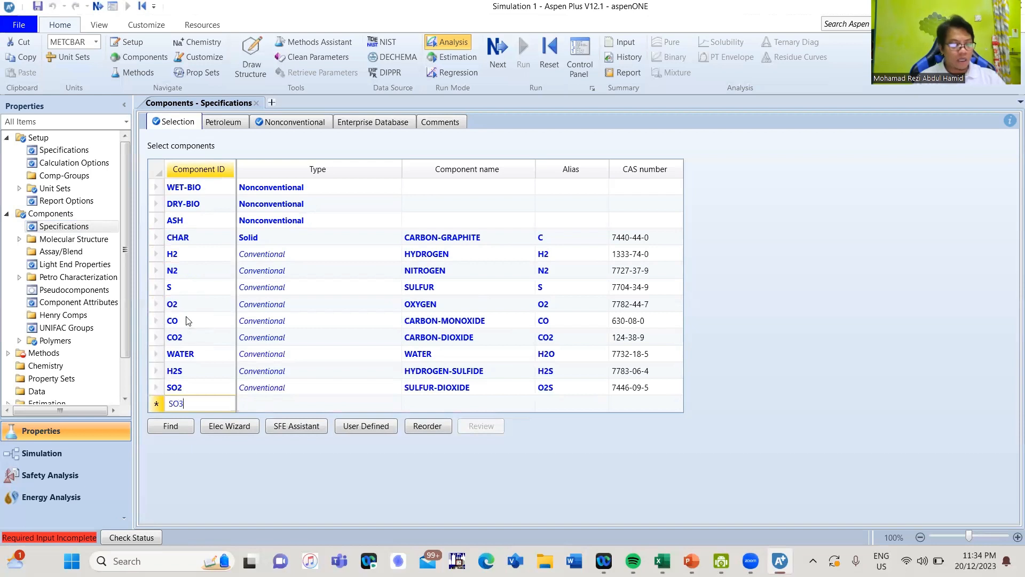
pyautogui.press('Return')
# - Add the nitrogen compounds NO2, NO and NH3 plus methane as CH4 to the component list below SO3
pyautogui.write('N')
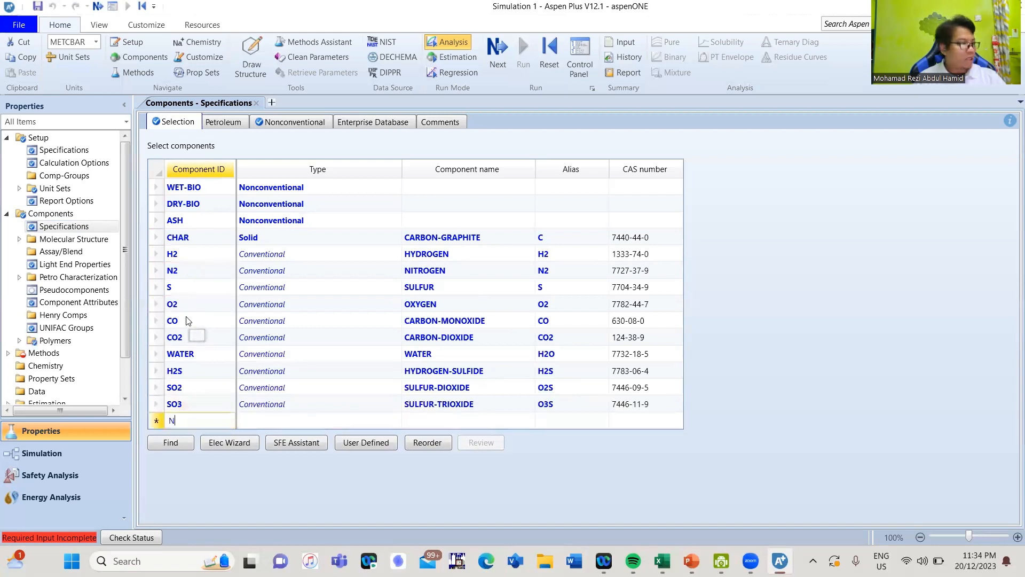
pyautogui.write('O')
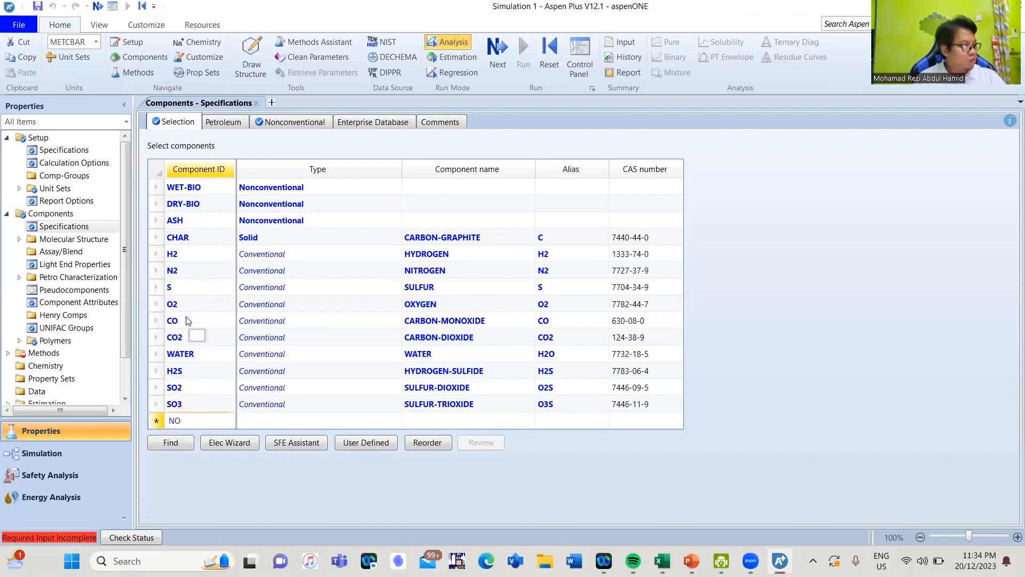
pyautogui.write('2')
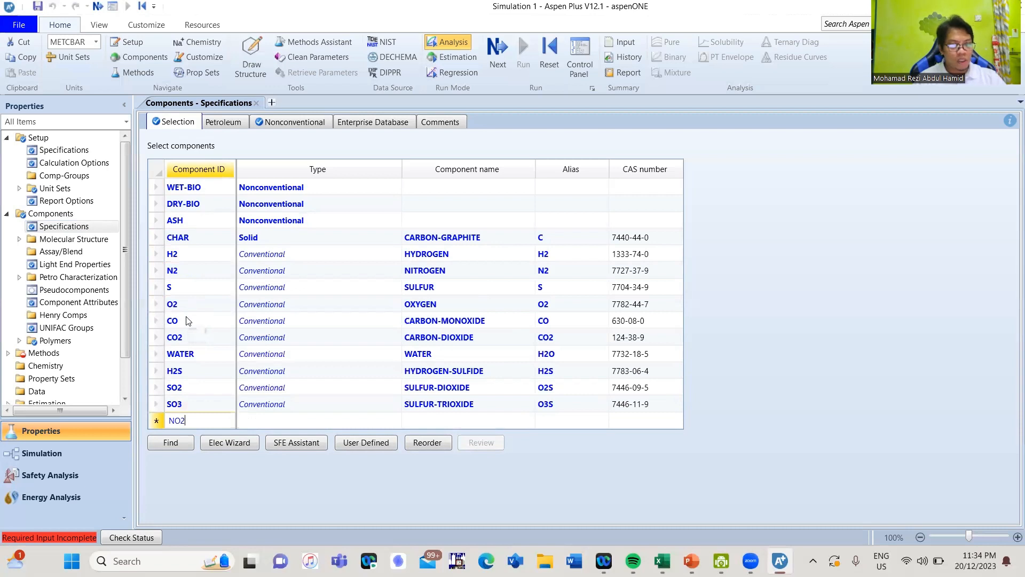
pyautogui.press('Return')
pyautogui.write('NO')
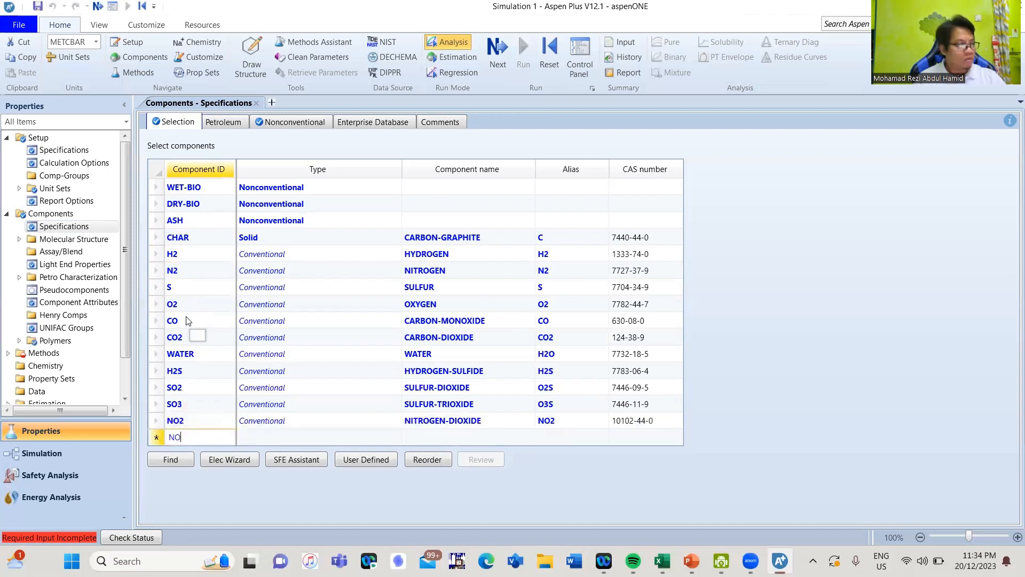
pyautogui.press('Return')
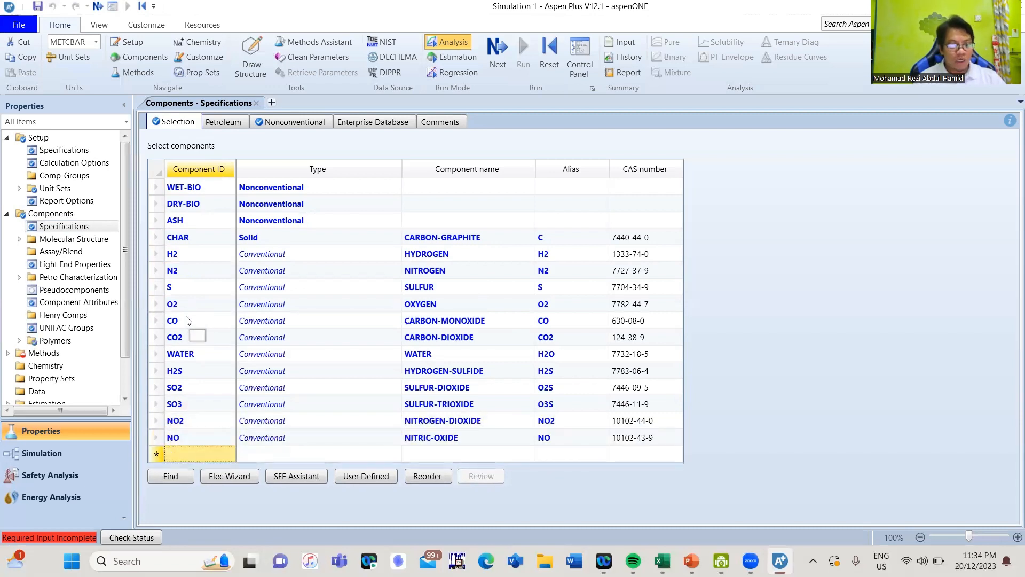
pyautogui.write('NH3')
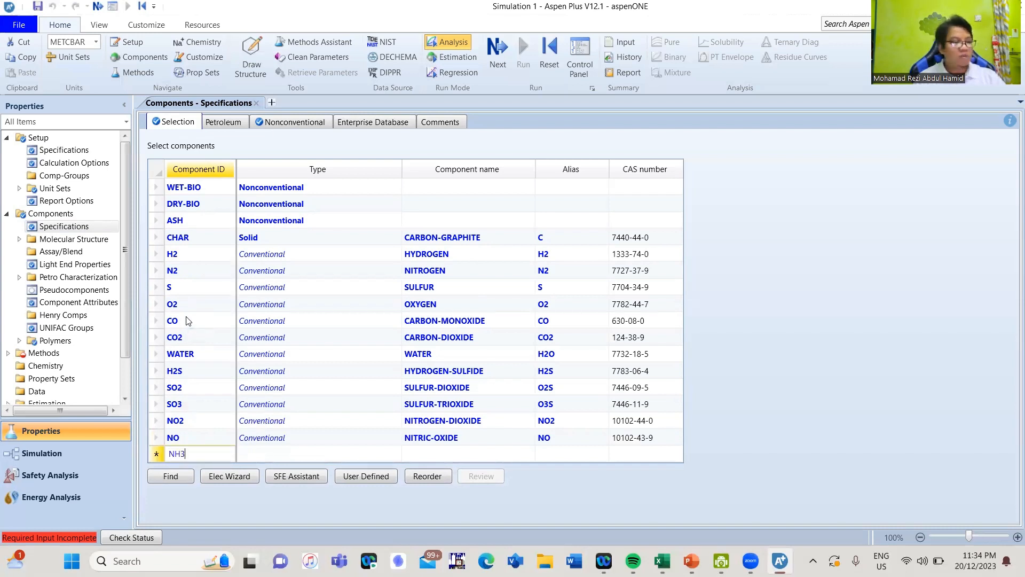
pyautogui.press('Return')
pyautogui.write('CH4')
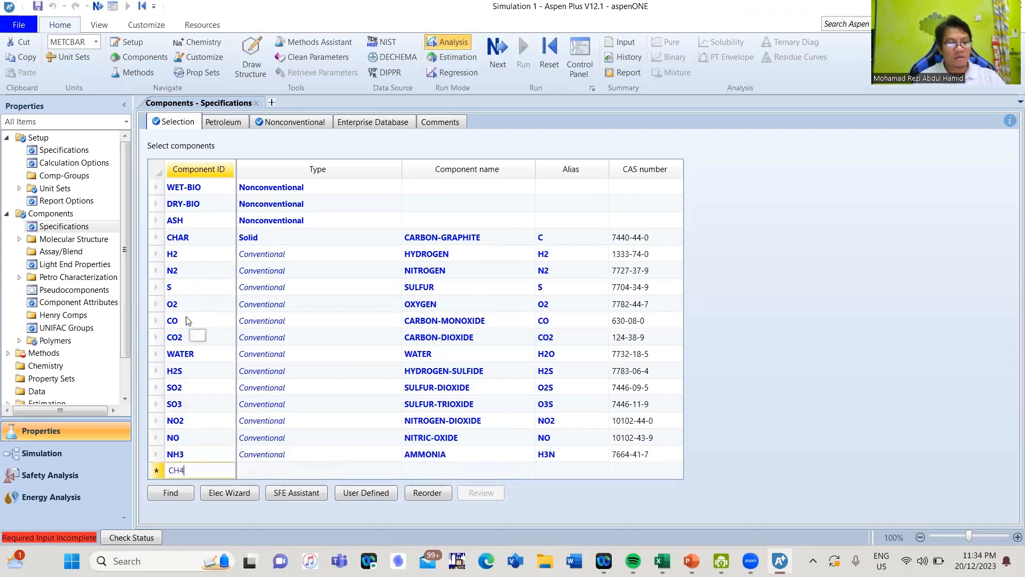
pyautogui.press('Return')
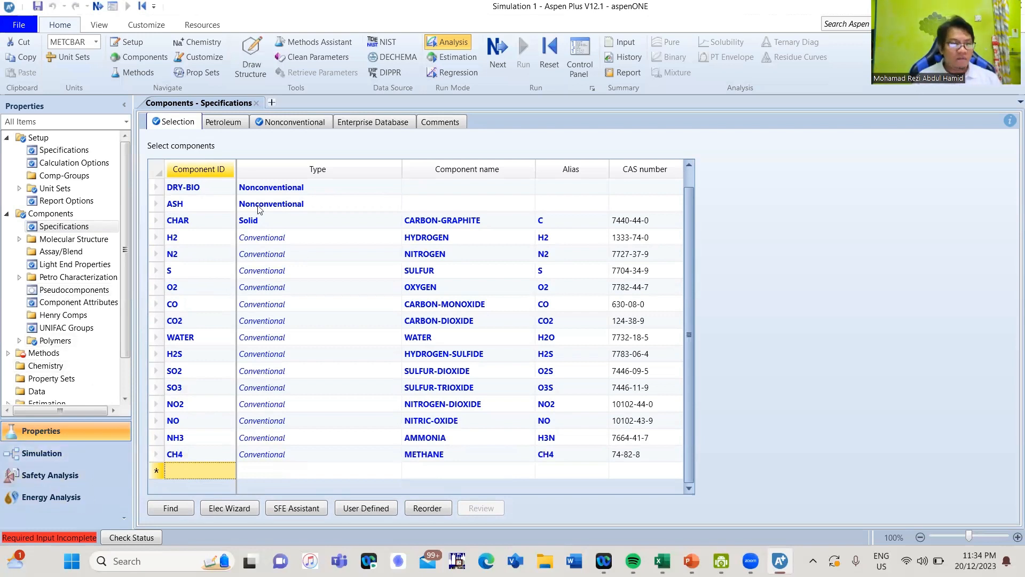
# - Proceed to the global property method specifications and set the base method to PENG-ROB
pyautogui.click(499, 56)
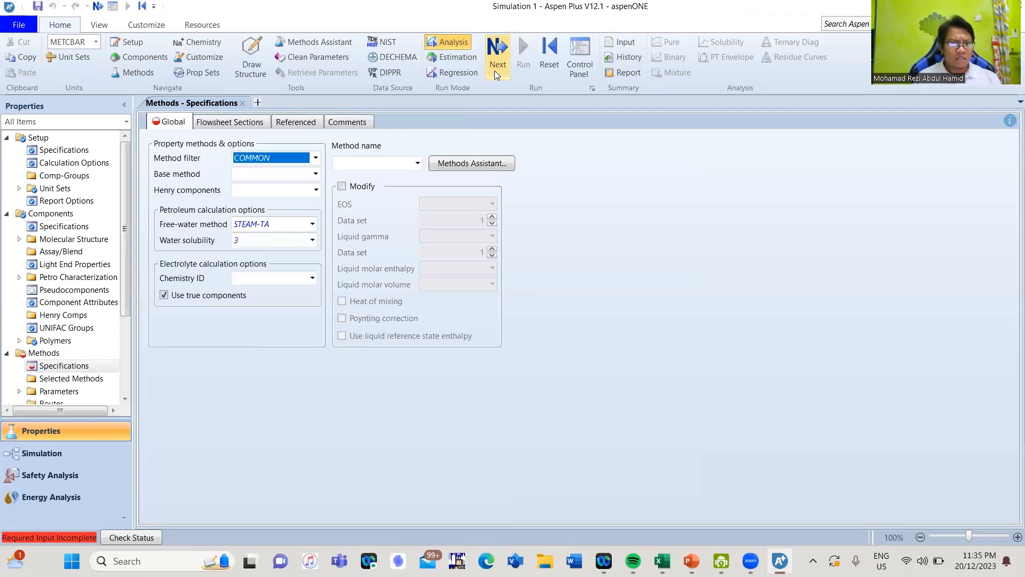
pyautogui.click(316, 173)
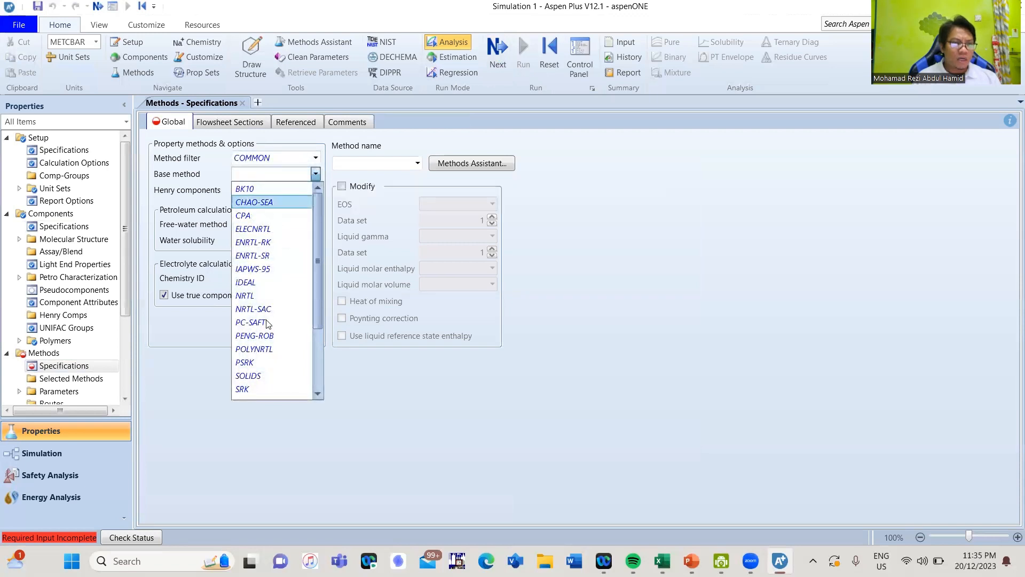
pyautogui.click(264, 336)
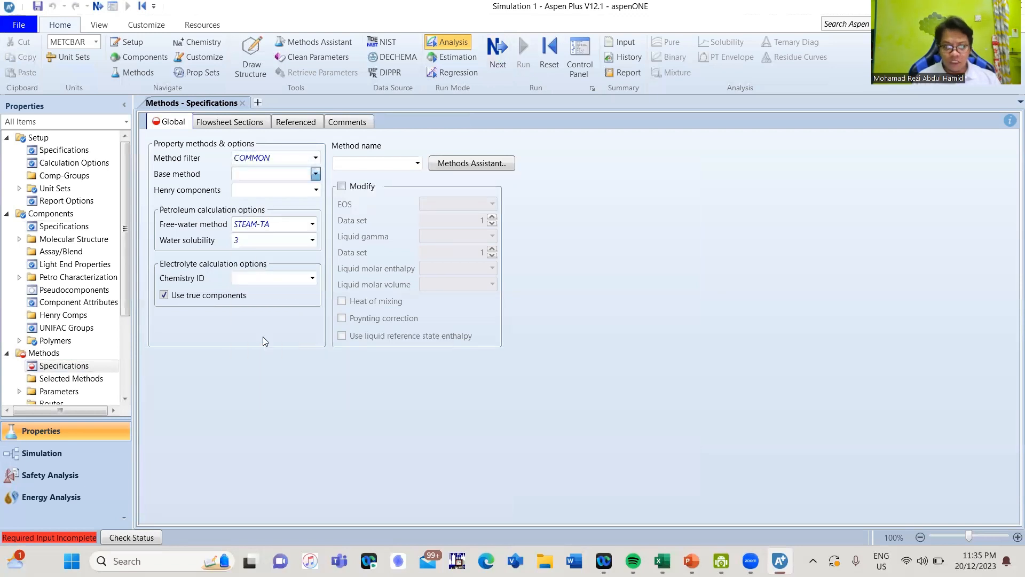
# - Accept the supplied binary interaction parameters and continue to the property methods for nonconventional components
pyautogui.click(500, 64)
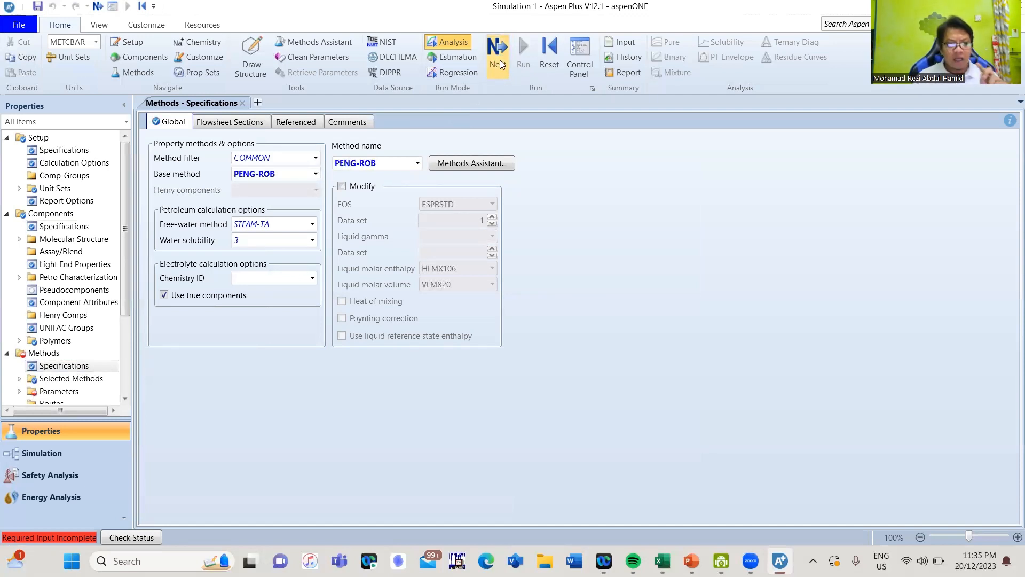
pyautogui.click(500, 65)
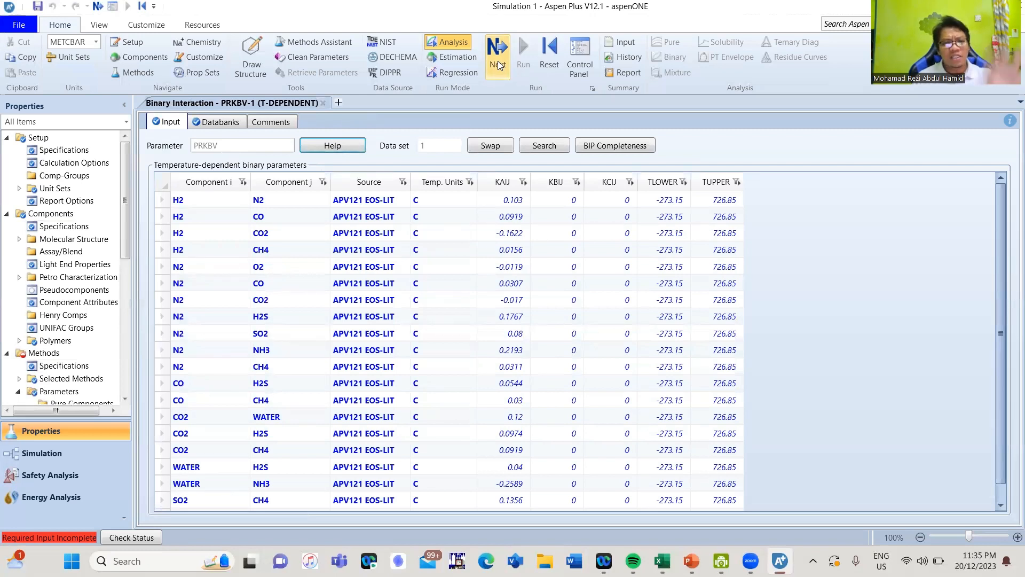
pyautogui.click(497, 63)
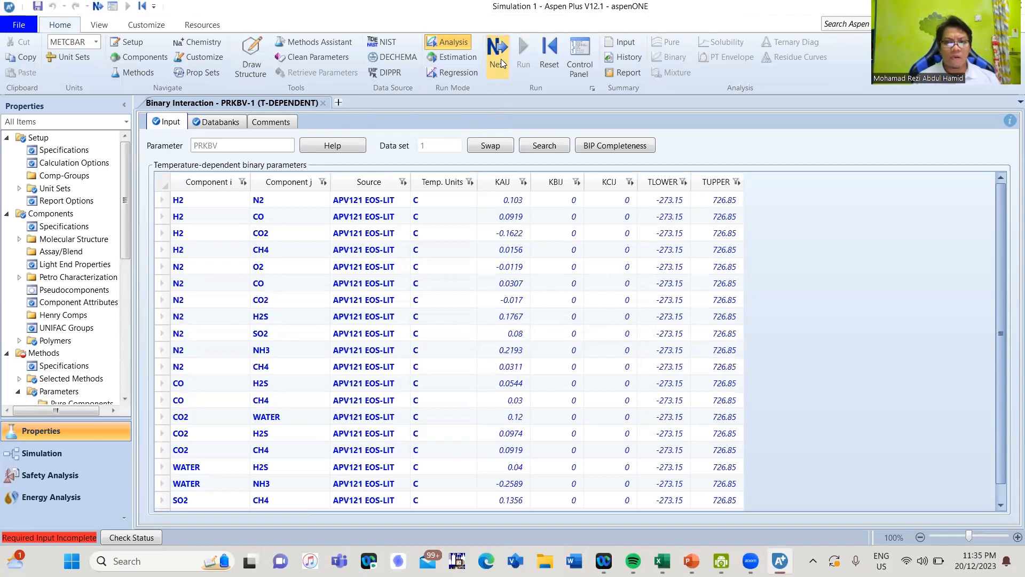
pyautogui.click(501, 58)
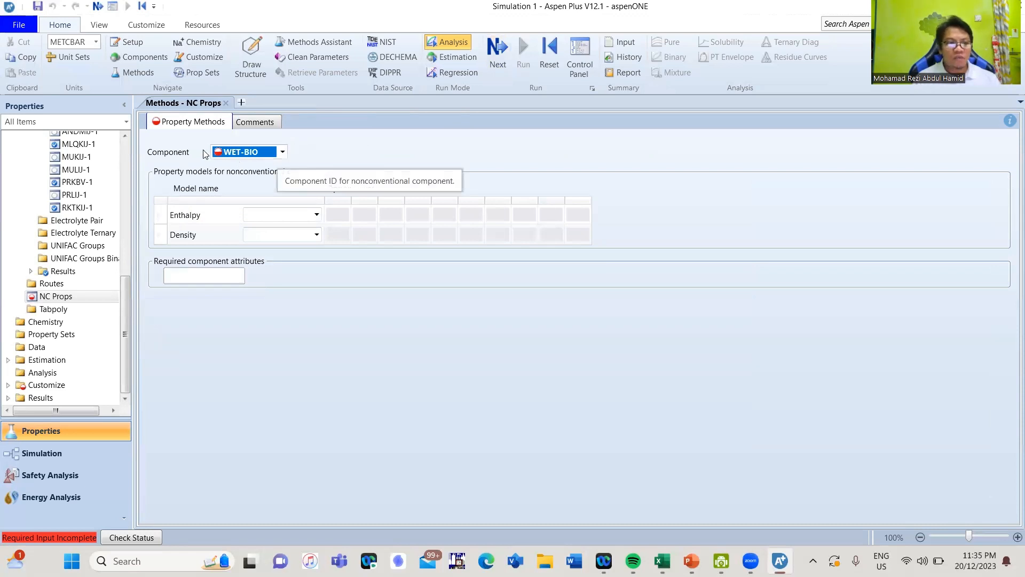
# - Set the enthalpy model of WET-BIO to HCOALGEN and its density model to DCHARIGT
pyautogui.click(316, 215)
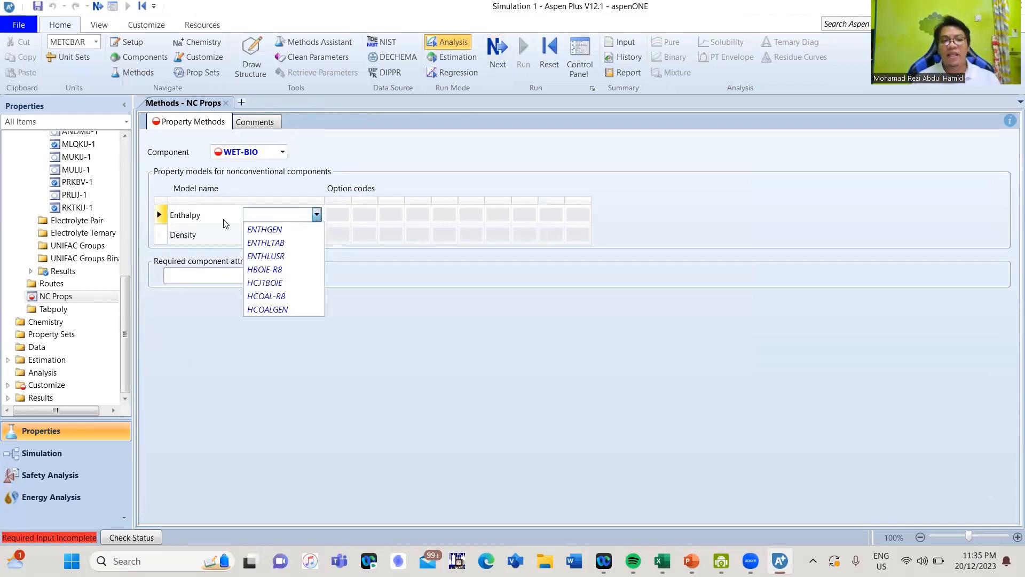
pyautogui.click(282, 310)
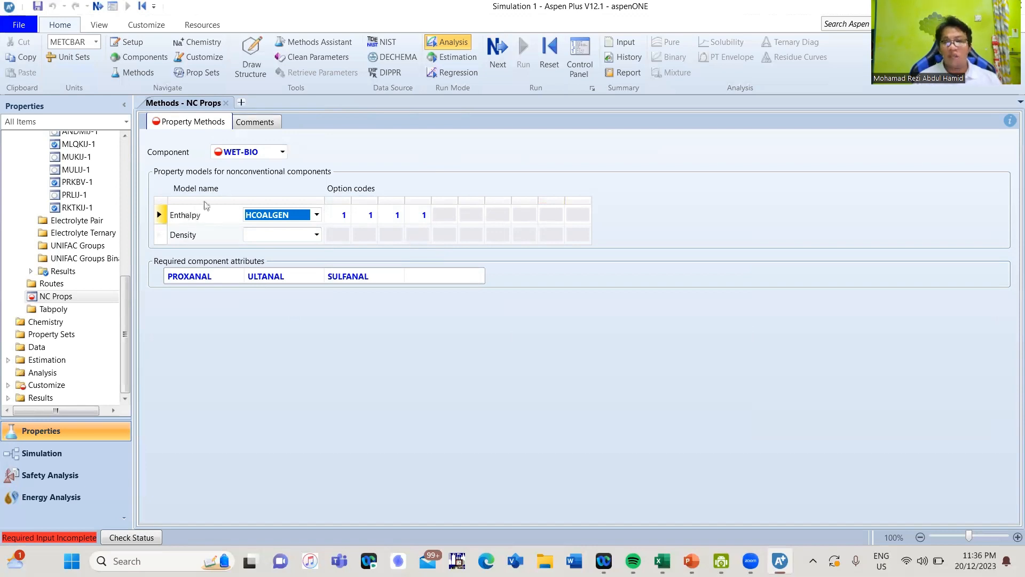
pyautogui.click(319, 232)
pyautogui.click(317, 234)
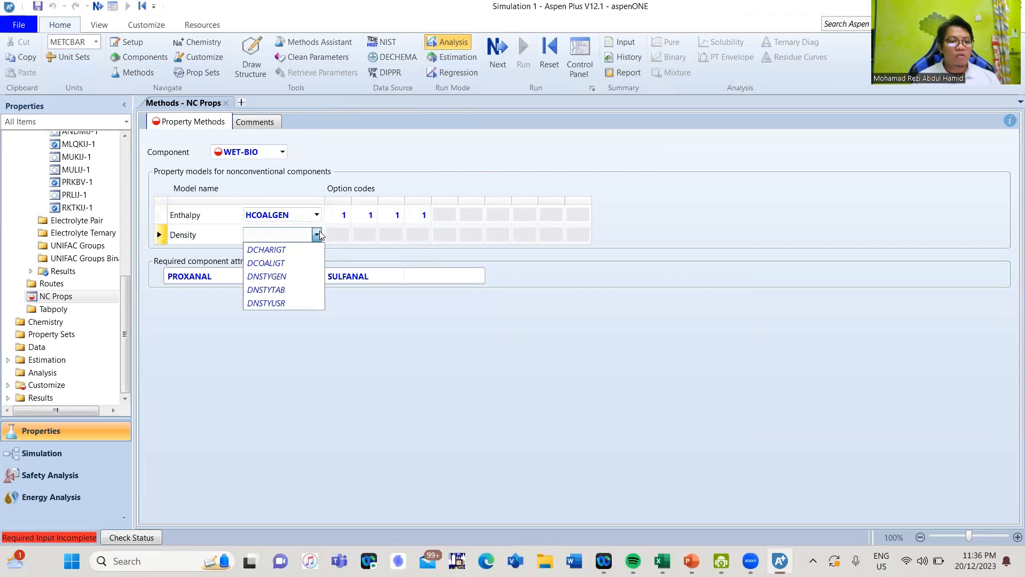
pyautogui.click(299, 250)
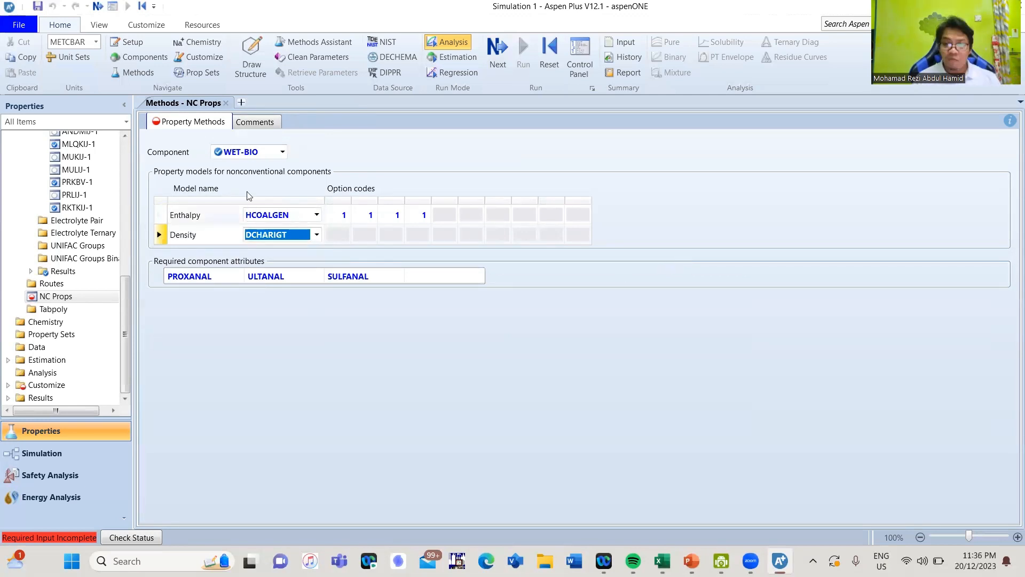
# - Set the enthalpy model of DRY-BIO to HCOALGEN and its density model to DCHARIGT
pyautogui.click(282, 152)
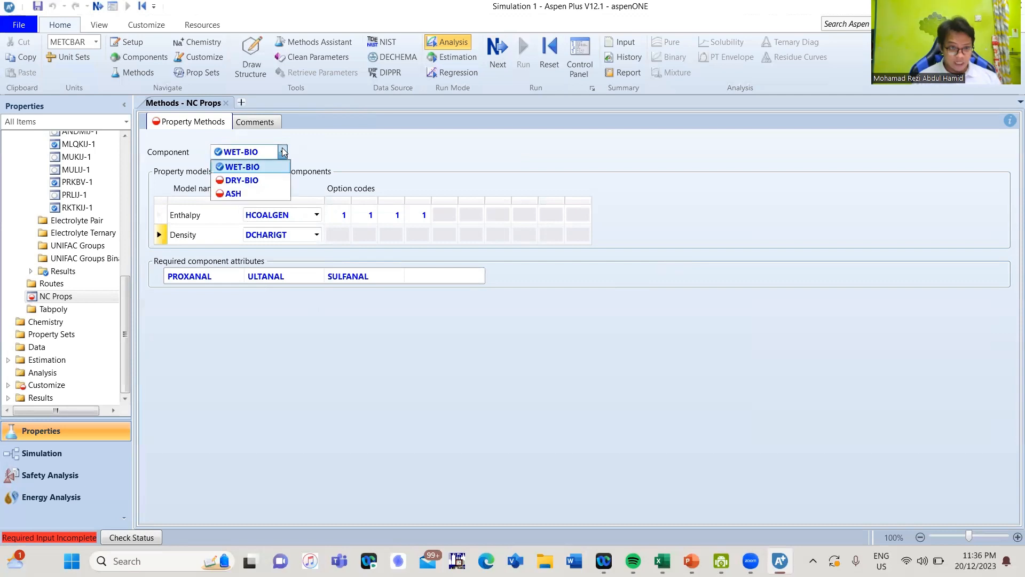
pyautogui.click(262, 183)
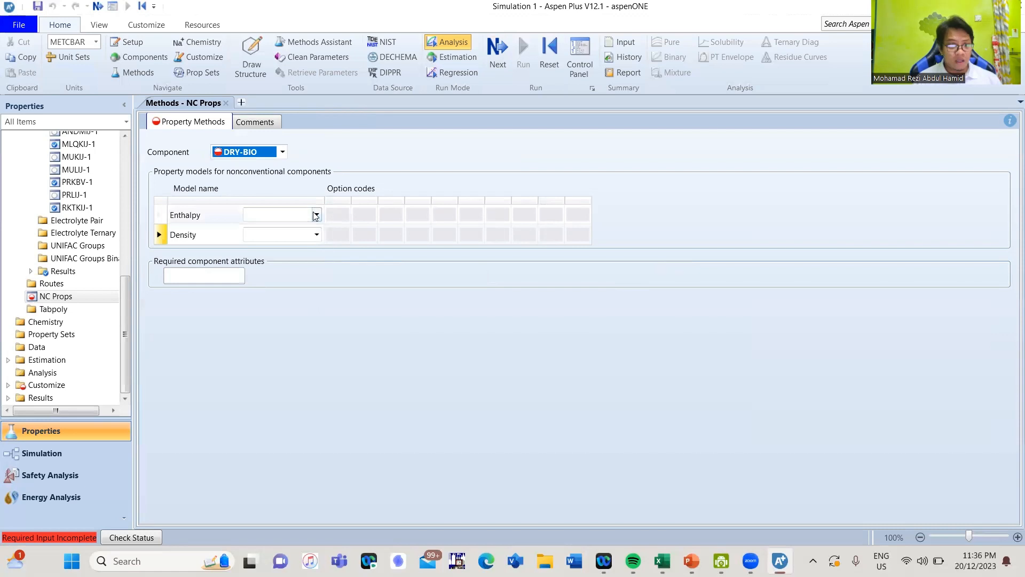
pyautogui.click(316, 214)
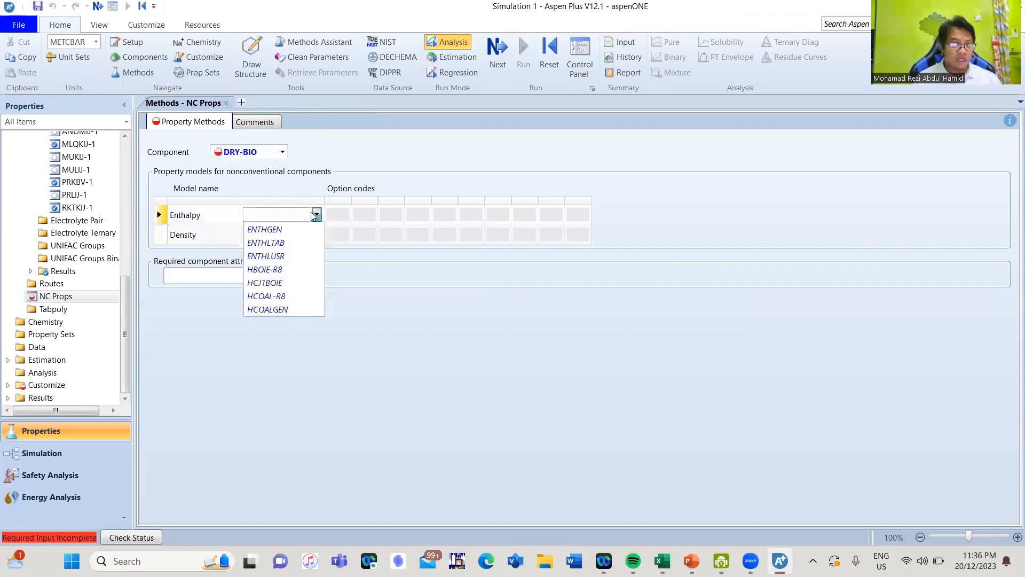
pyautogui.click(295, 308)
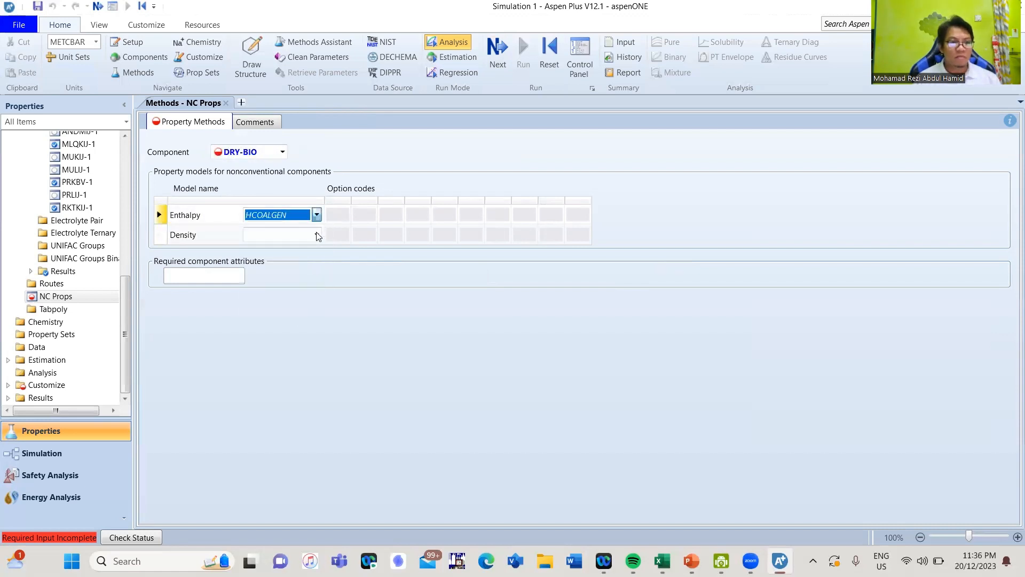
pyautogui.click(316, 235)
pyautogui.click(316, 235)
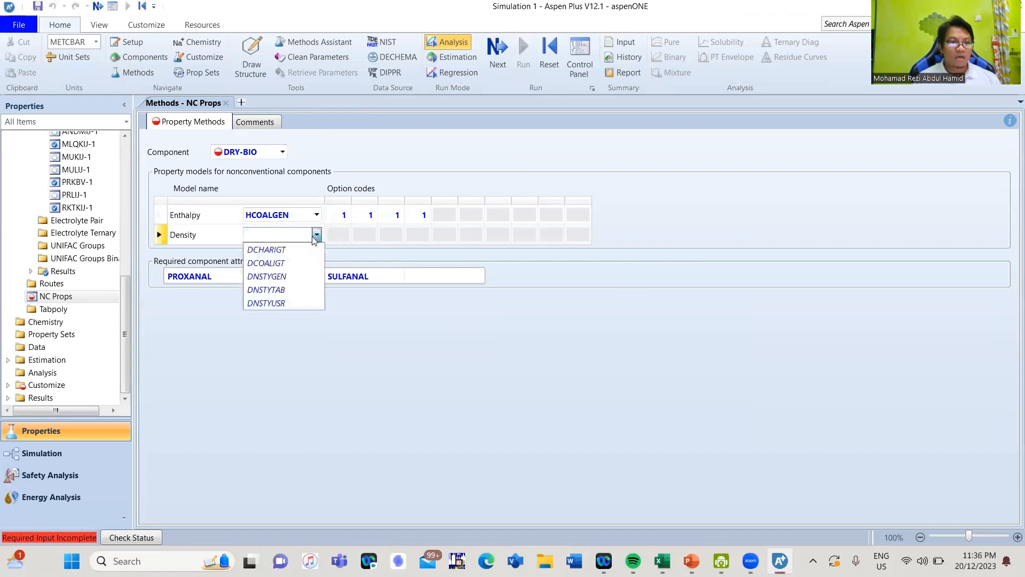
pyautogui.click(289, 250)
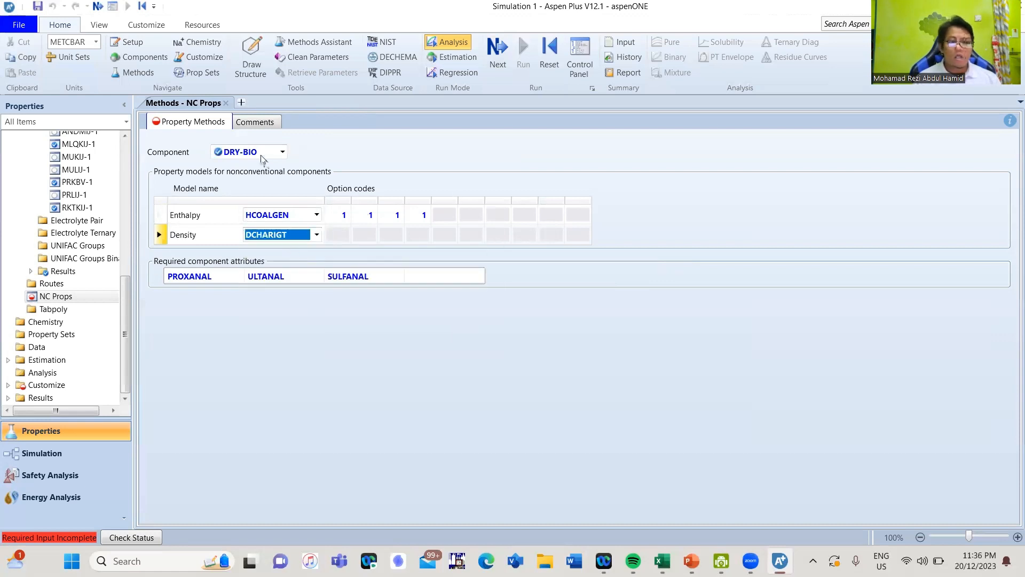
# - Set the enthalpy model of ASH to HCOALGEN and its density model to DCHARIGT
pyautogui.click(283, 152)
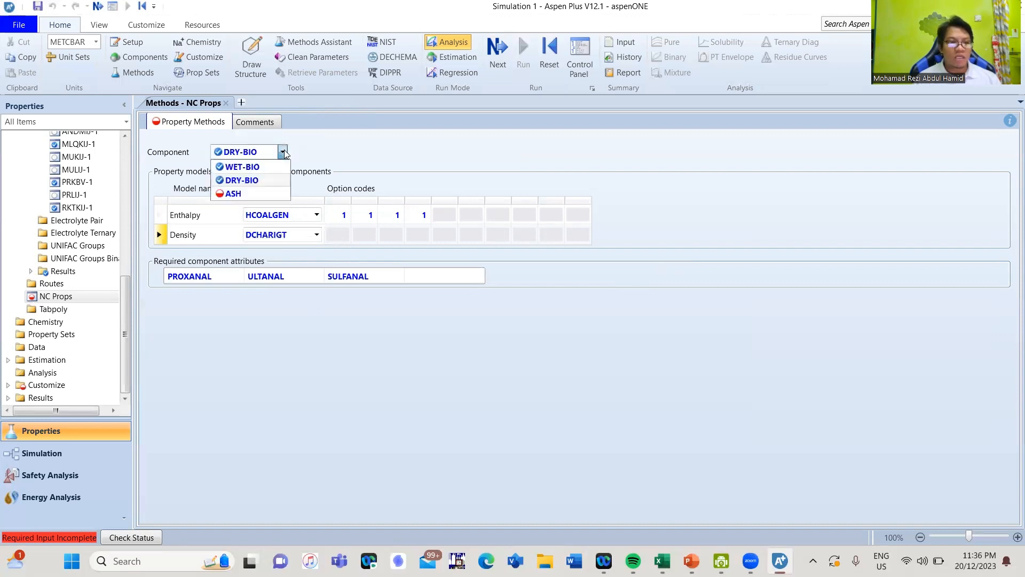
pyautogui.click(251, 194)
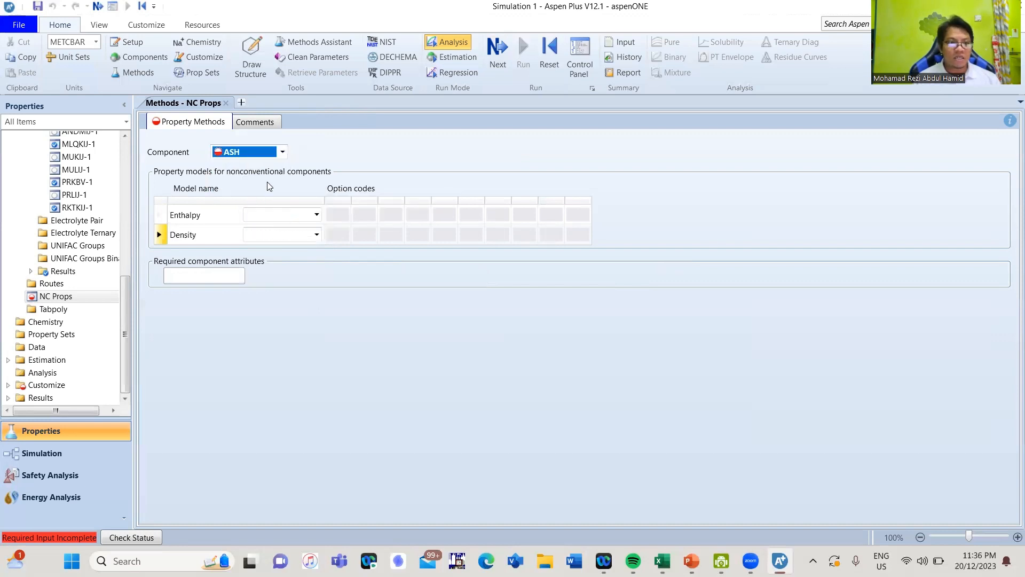
pyautogui.click(317, 216)
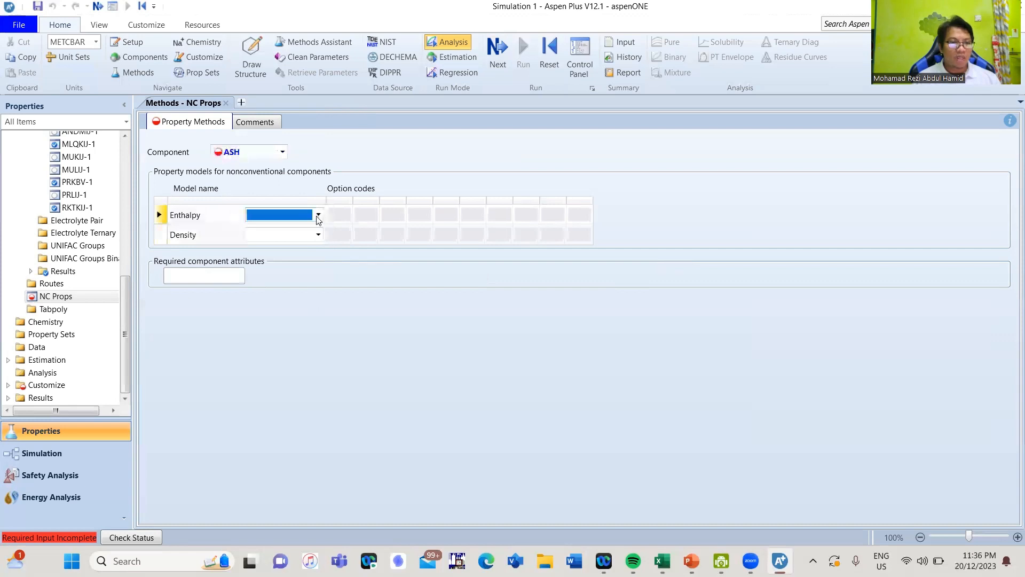
pyautogui.click(318, 216)
pyautogui.click(286, 308)
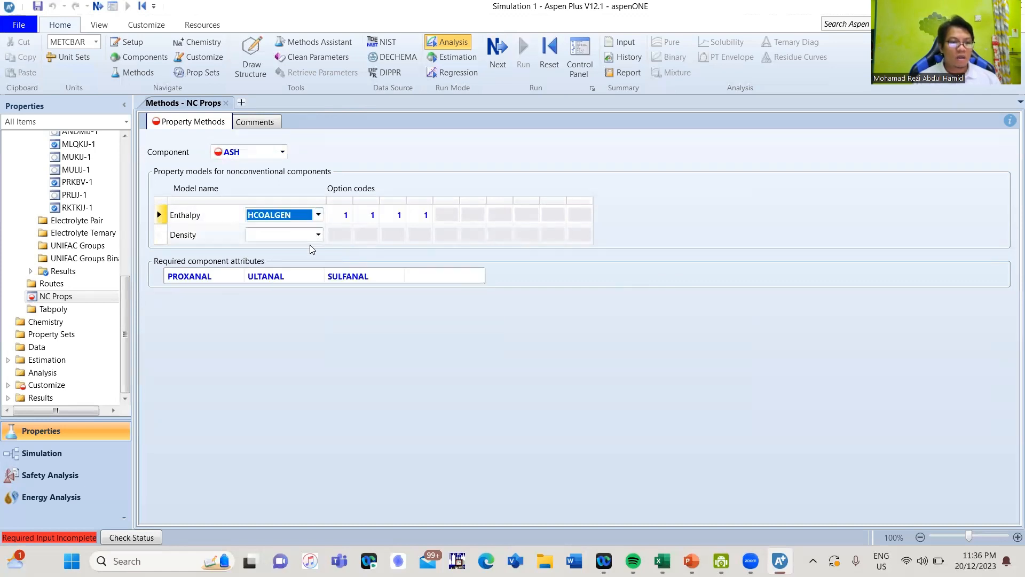
pyautogui.click(318, 235)
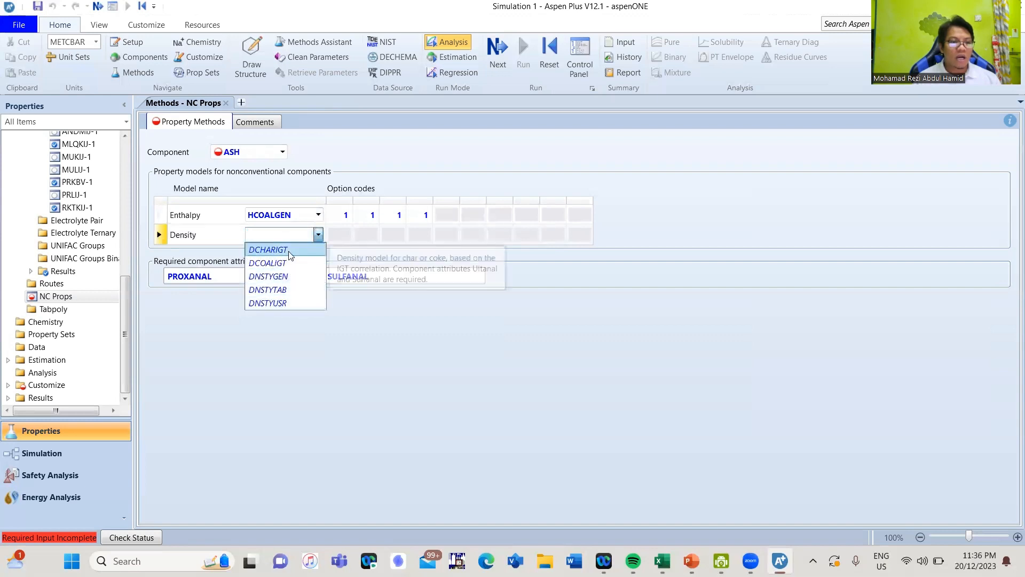
pyautogui.click(282, 249)
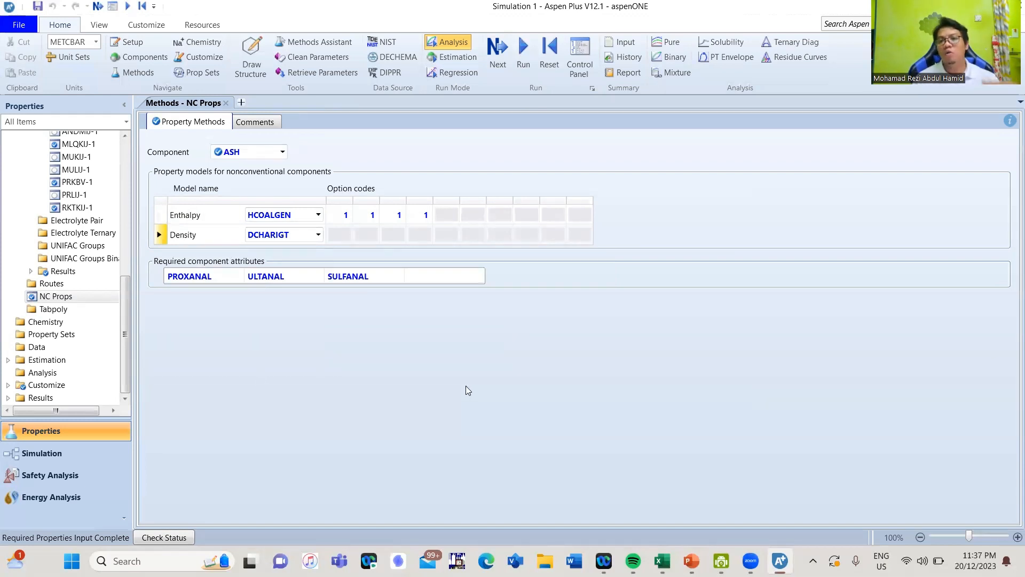
# - Run the property analysis and setup, then switch to the simulation environment and hide the economics and energy dashboard above the flowsheet
pyautogui.click(494, 48)
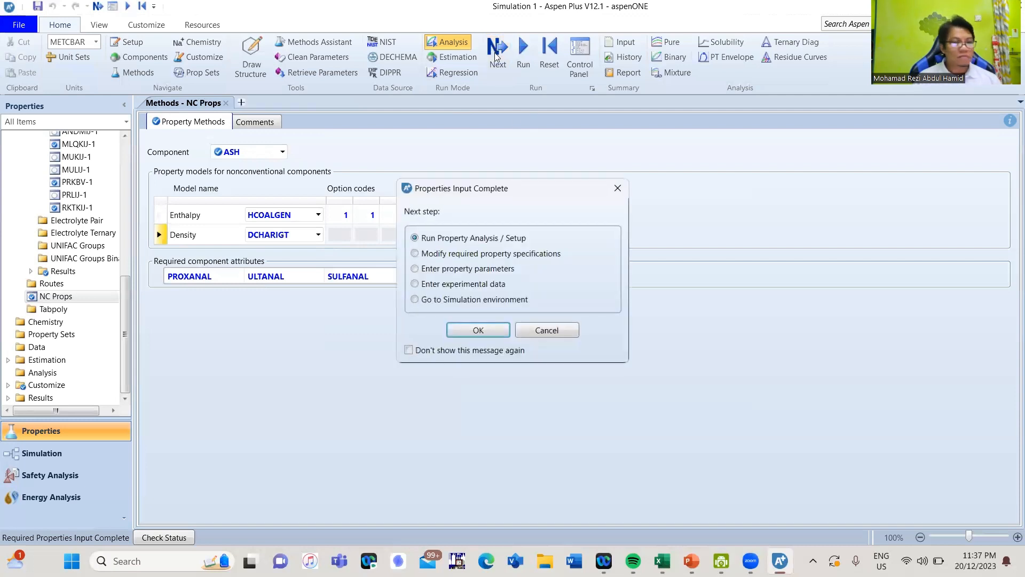
pyautogui.click(478, 330)
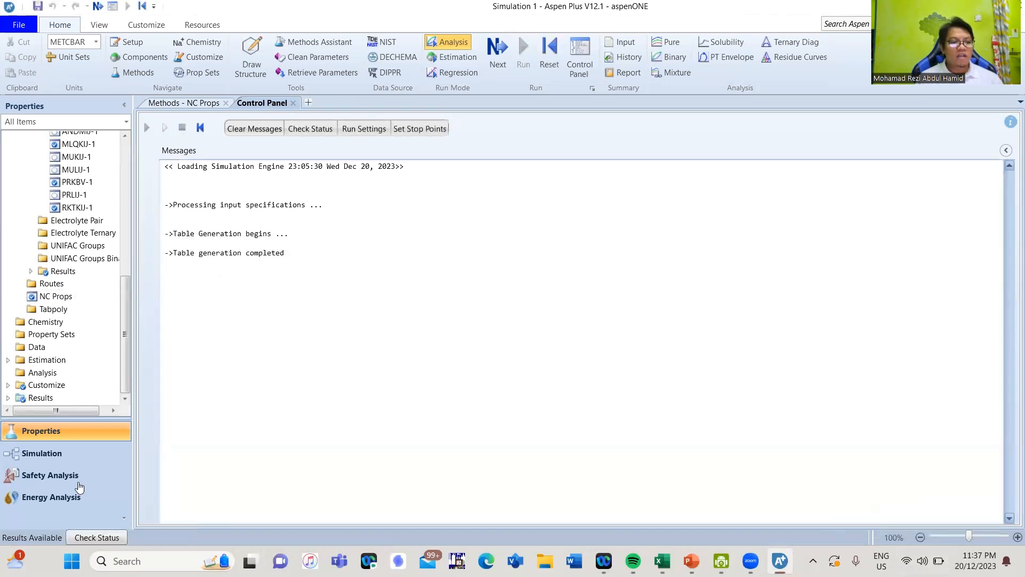
pyautogui.click(46, 458)
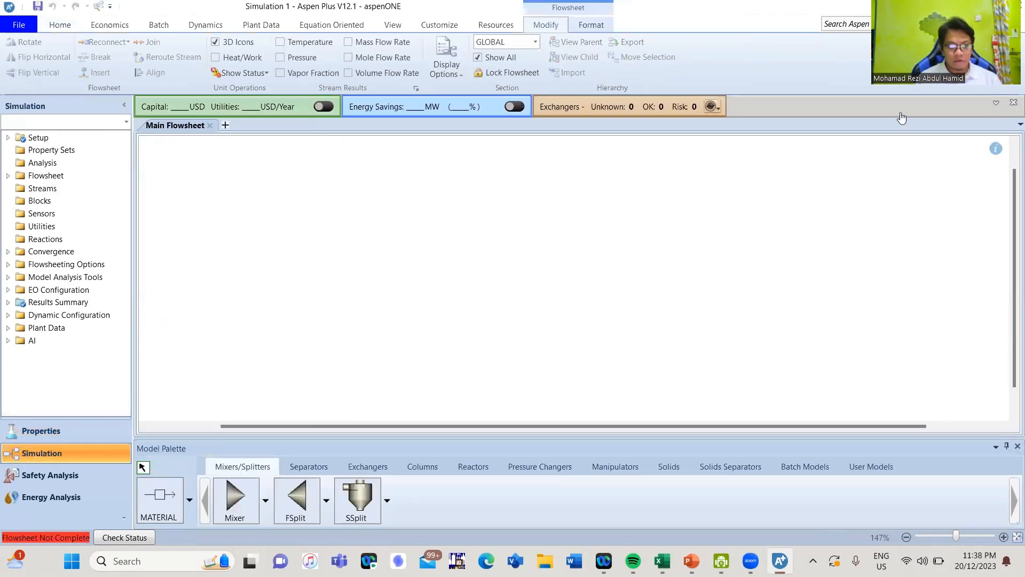
pyautogui.click(1011, 104)
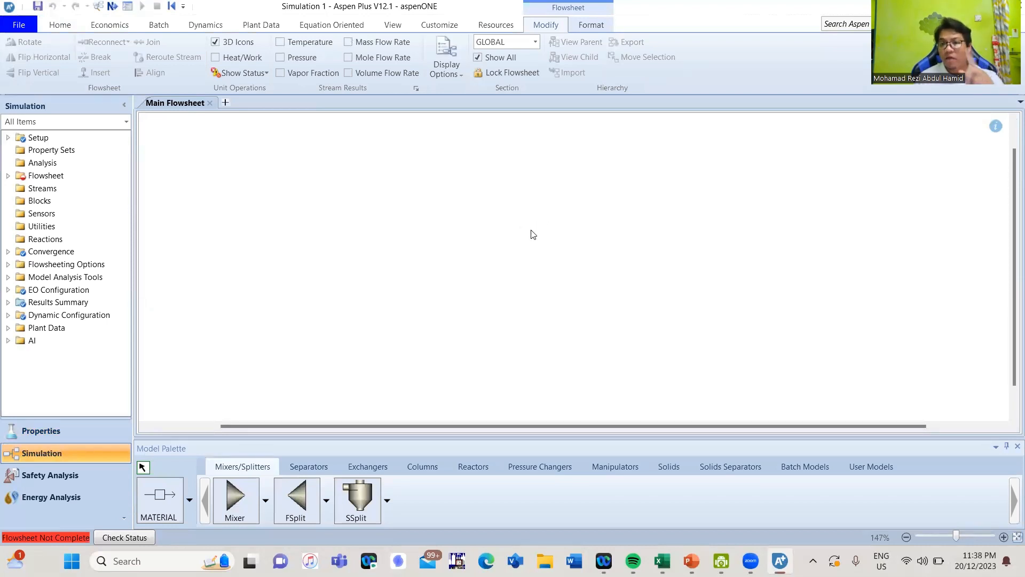
# - Set the stream class to MCINCPSD in the global settings of the simulation setup specifications
pyautogui.click(8, 139)
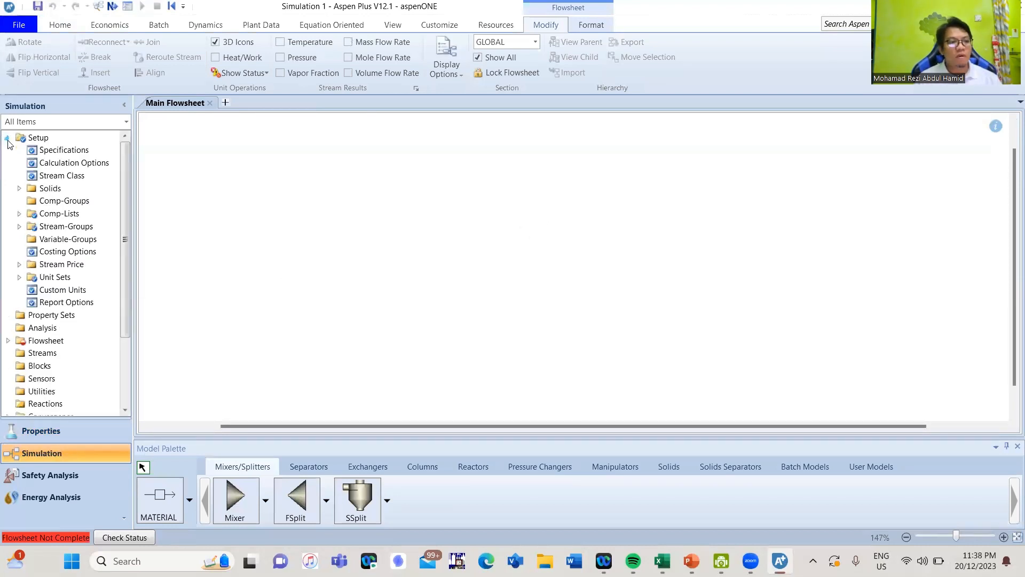
pyautogui.doubleClick(65, 150)
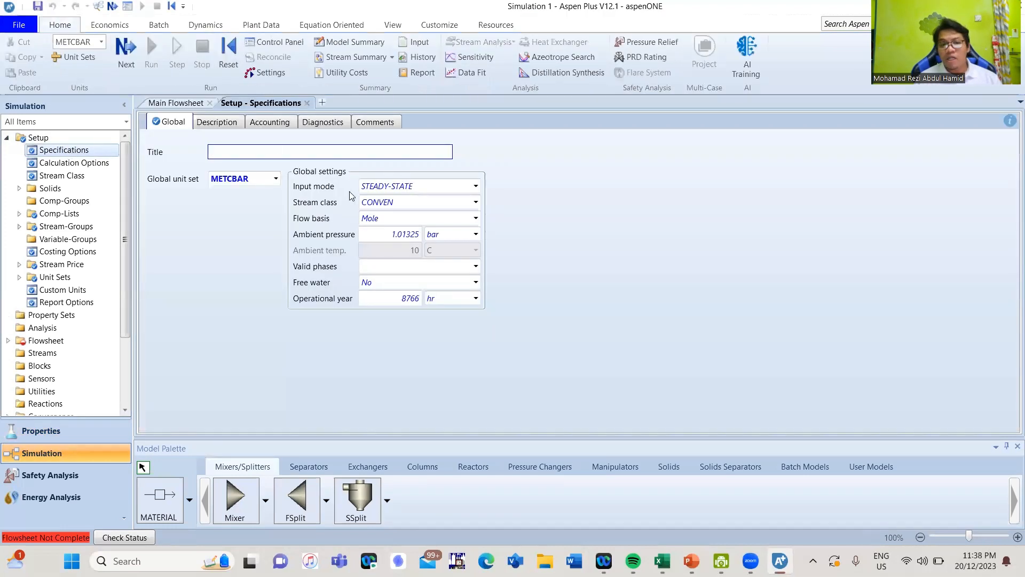
pyautogui.click(475, 205)
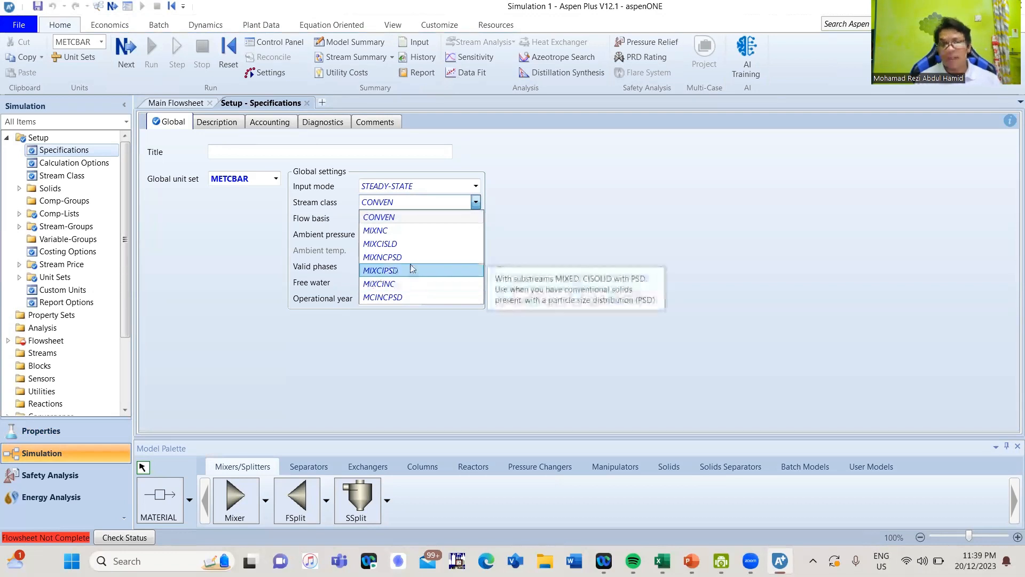
pyautogui.click(402, 298)
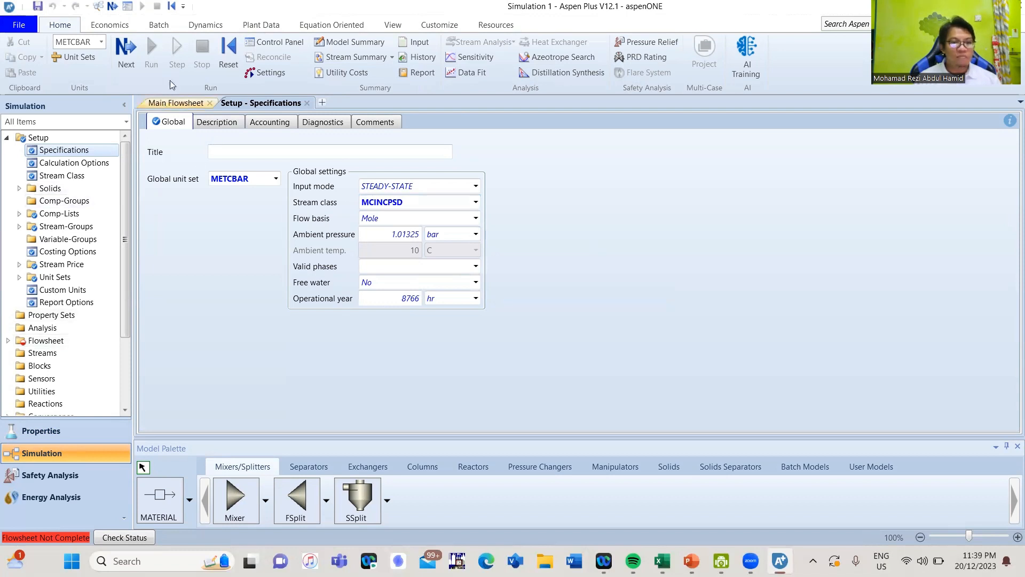
# - Place an RStoic reactor on the main flowsheet and name the block DRYING
pyautogui.click(174, 103)
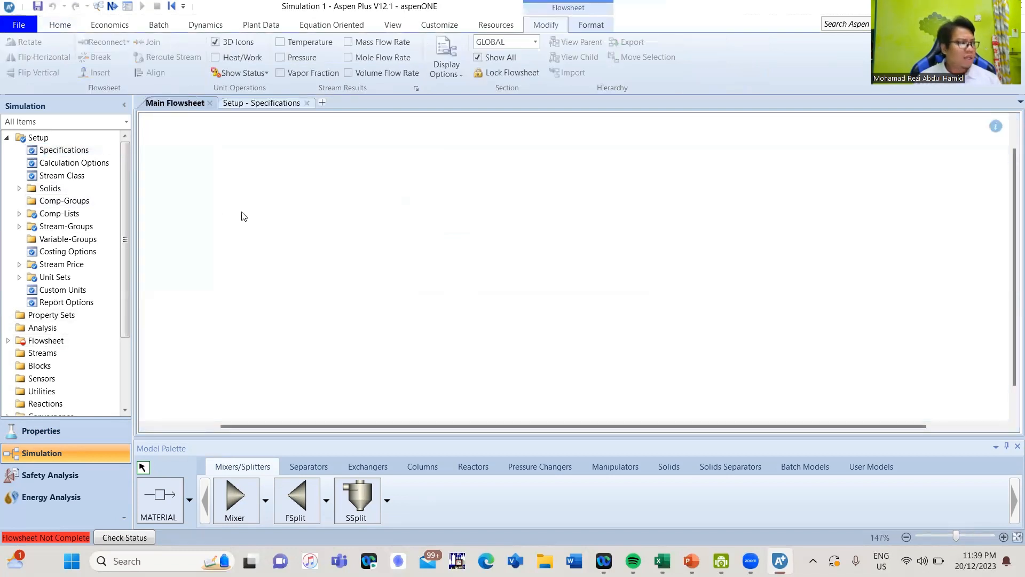
pyautogui.click(559, 473)
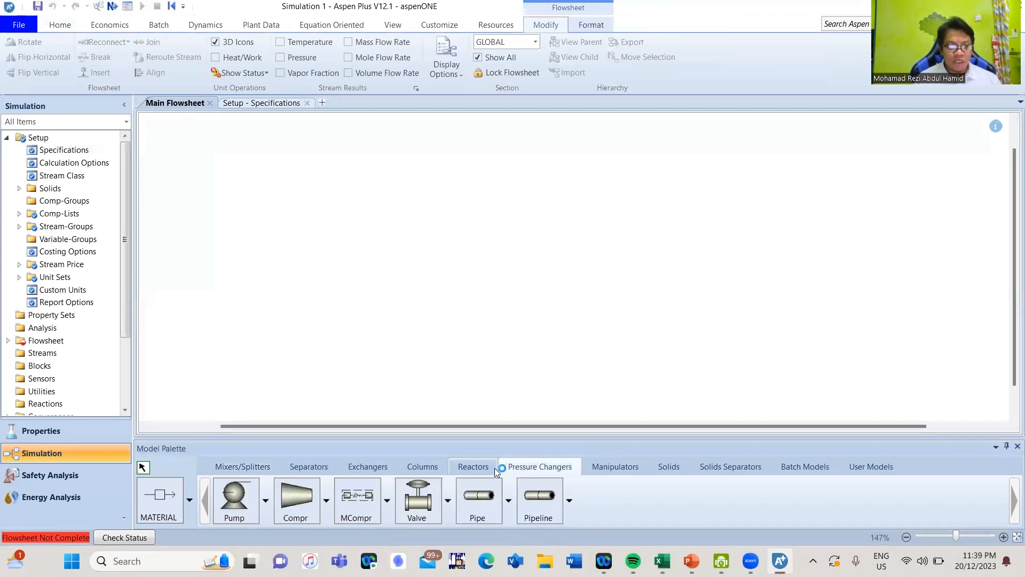
pyautogui.click(478, 468)
pyautogui.click(240, 499)
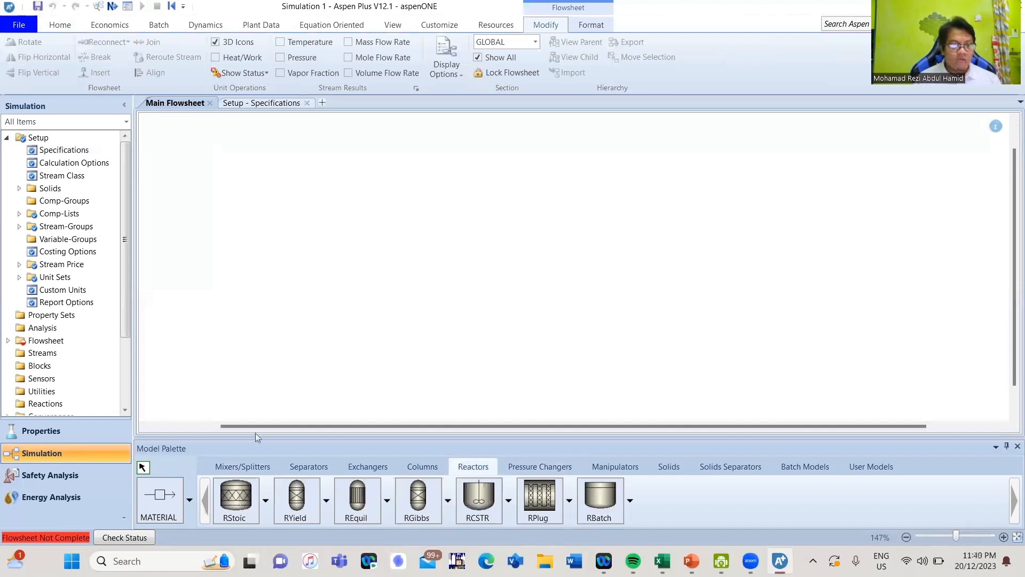
pyautogui.click(317, 271)
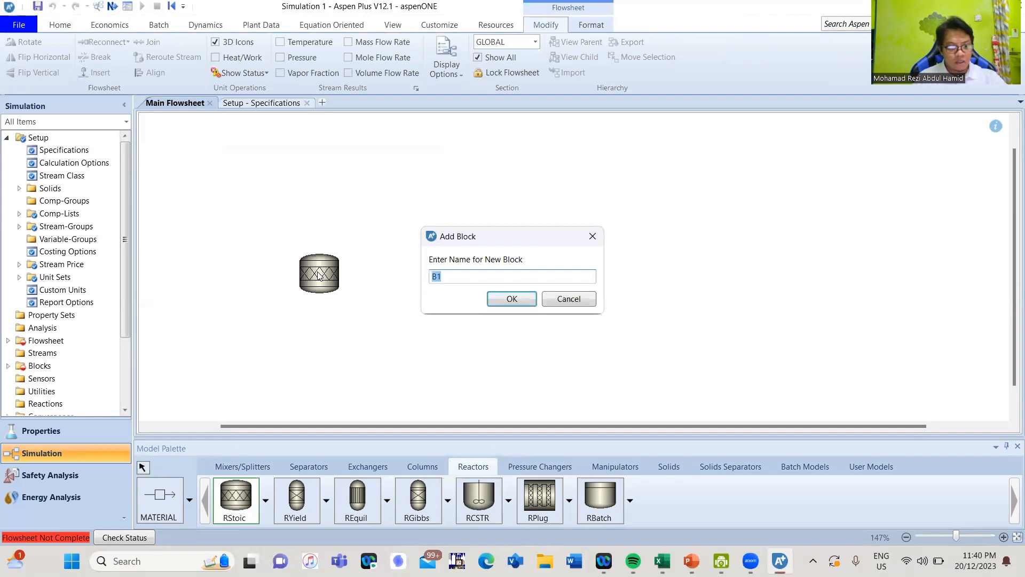
pyautogui.write('DRYING')
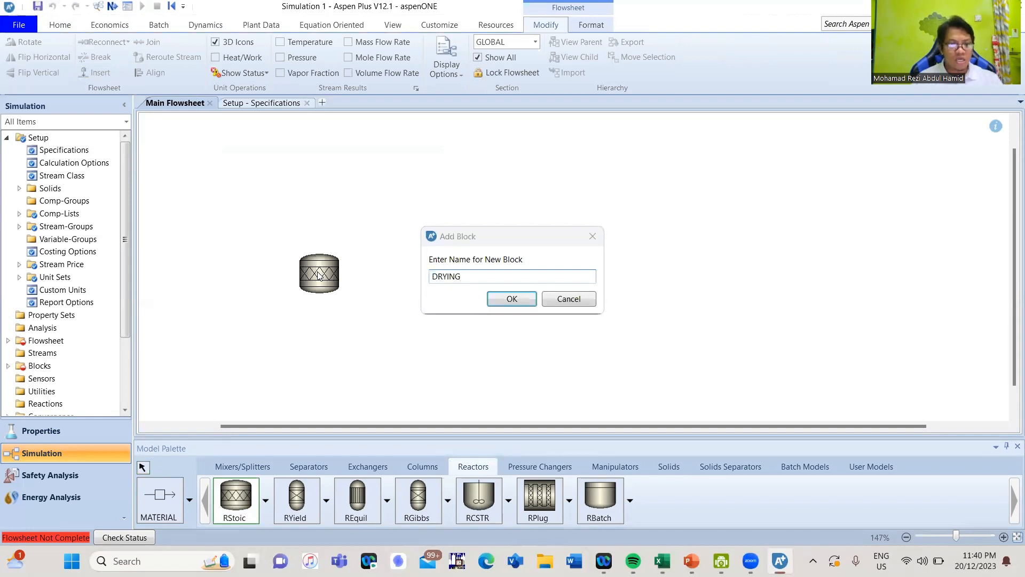
pyautogui.press('Return')
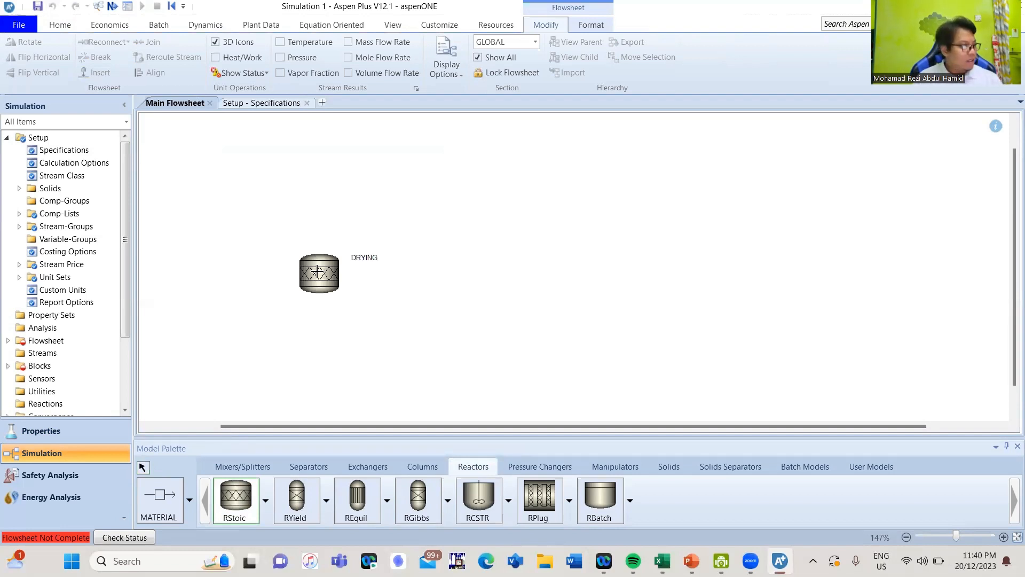
# - Place an RYield reactor to the right of the DRYING block and name it DECOMP
pyautogui.click(296, 499)
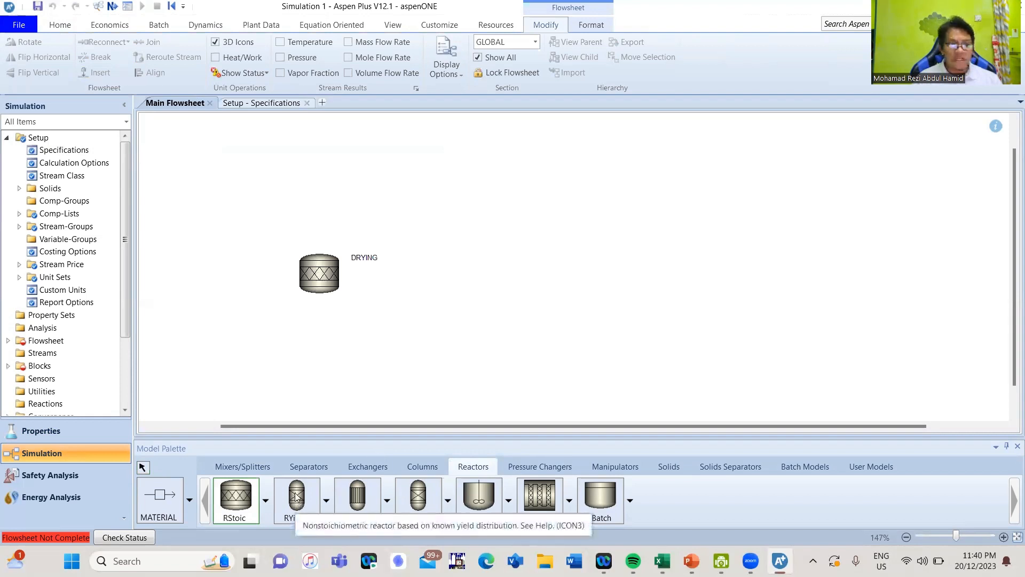
pyautogui.click(468, 270)
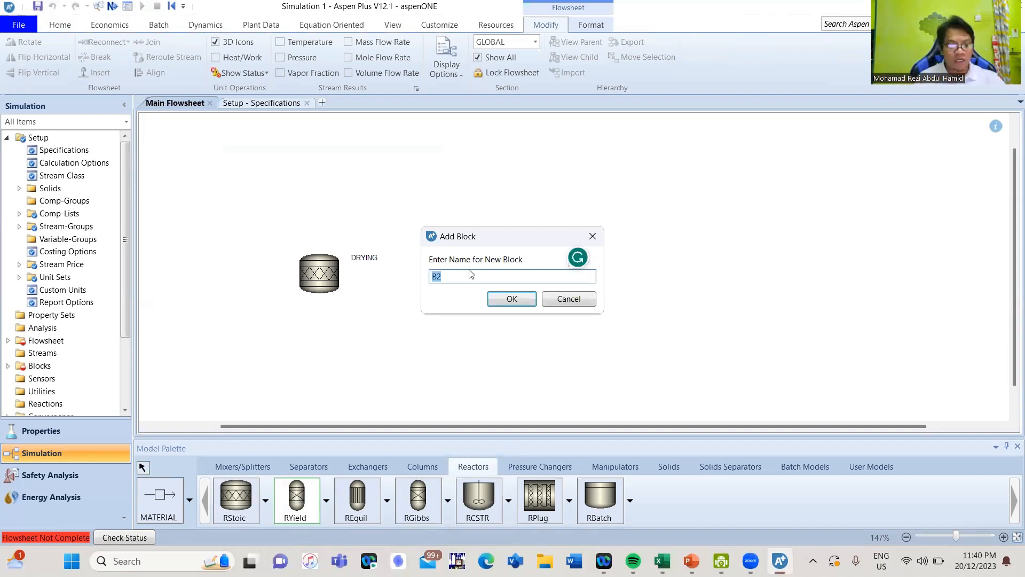
pyautogui.write('COM')
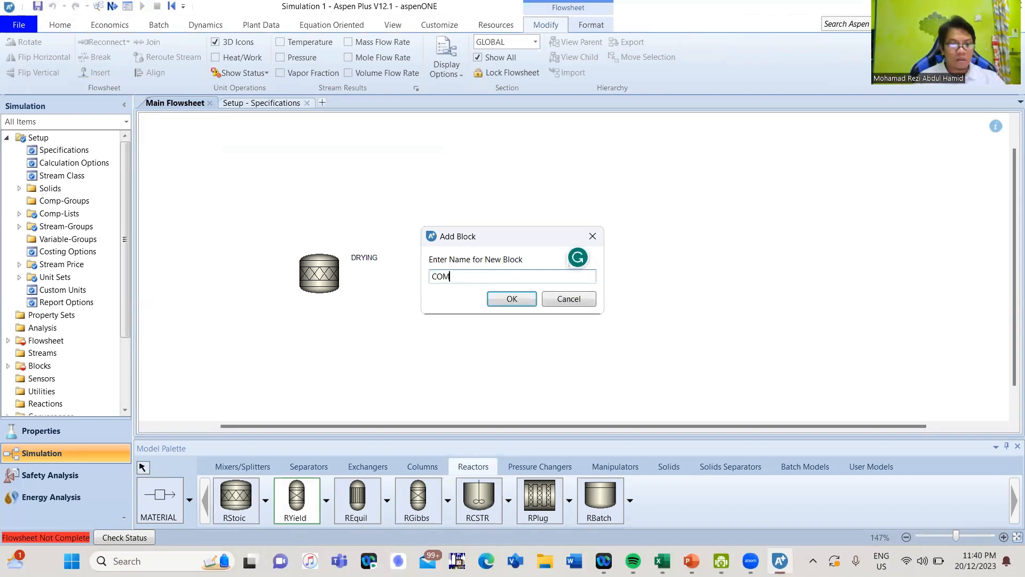
pyautogui.press('BackSpace')
pyautogui.press('BackSpace')
pyautogui.press('BackSpace')
pyautogui.write('D')
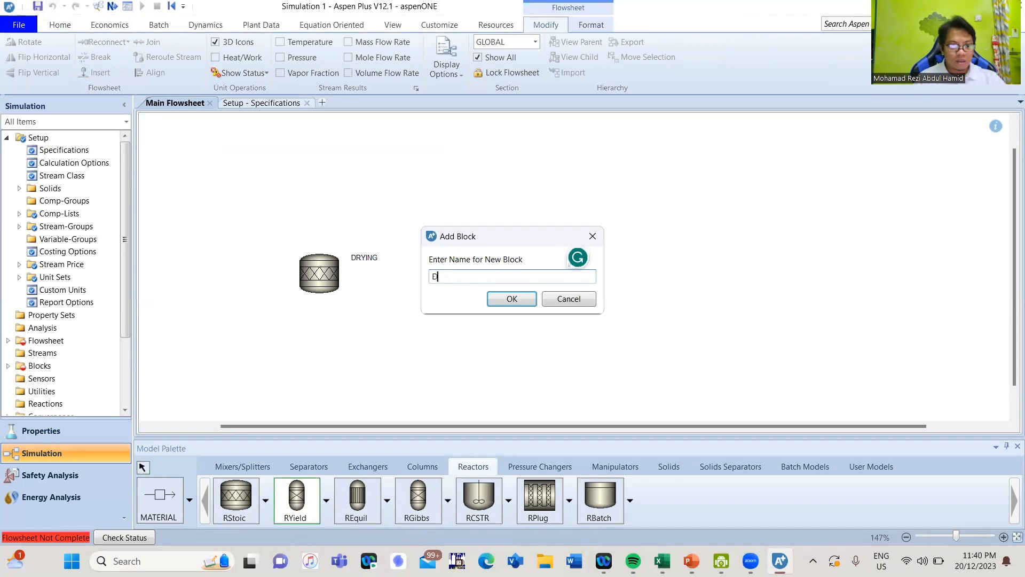
pyautogui.write('ECOMP')
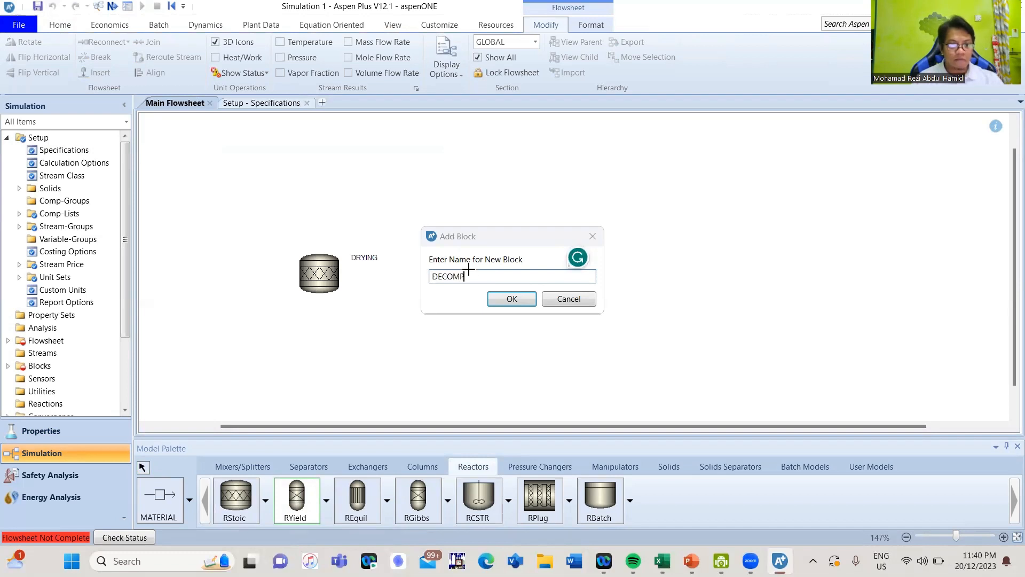
pyautogui.press('Return')
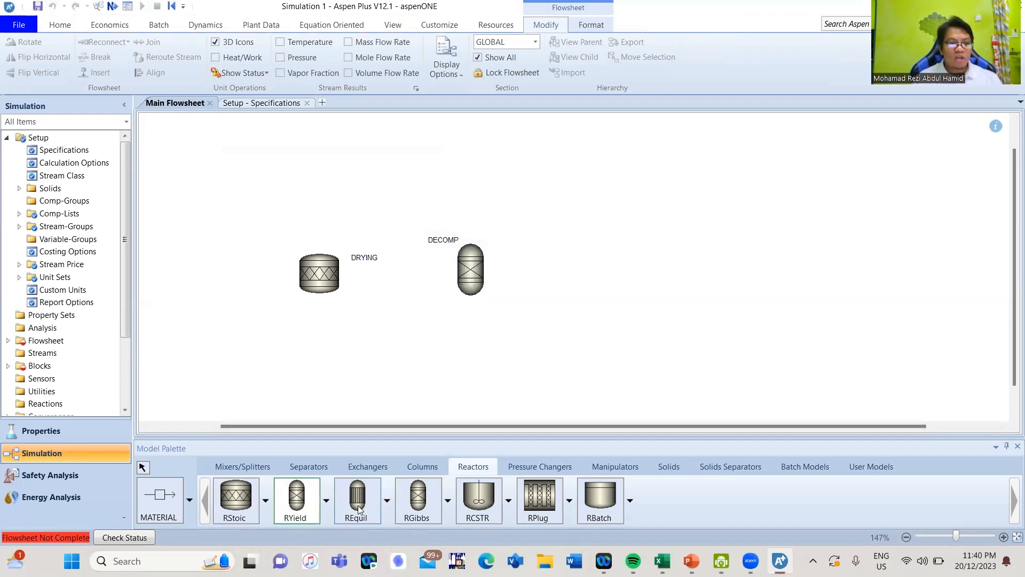
# - Place an RGibbs reactor to the right of the DECOMP block and name it EQUIL
pyautogui.click(423, 503)
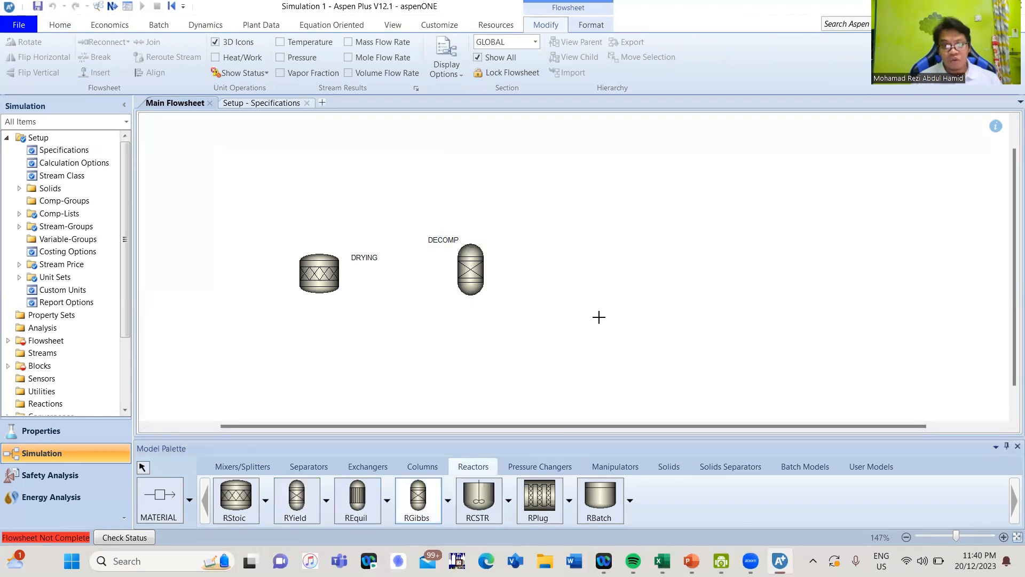
pyautogui.click(582, 269)
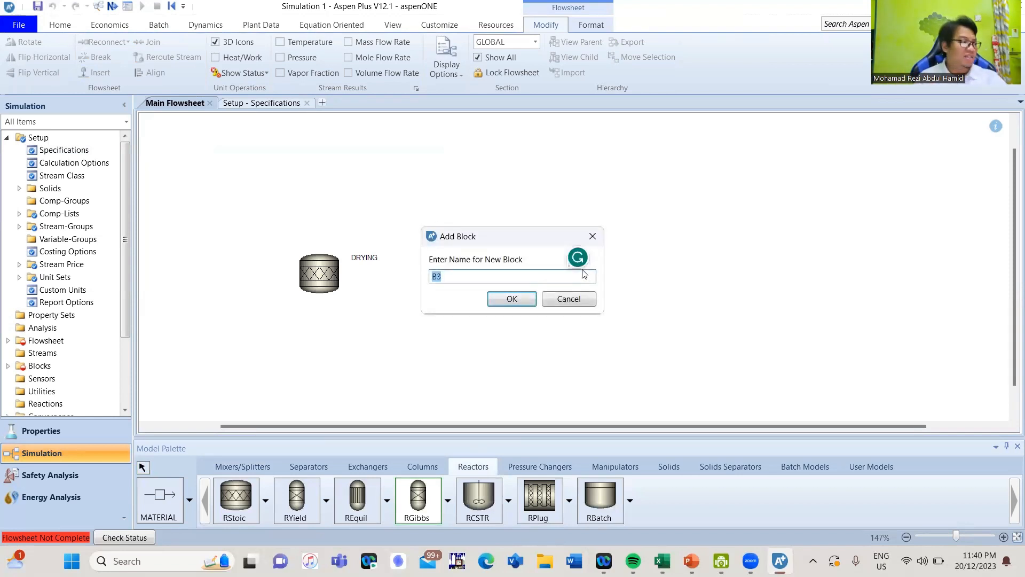
pyautogui.write('EQUIL')
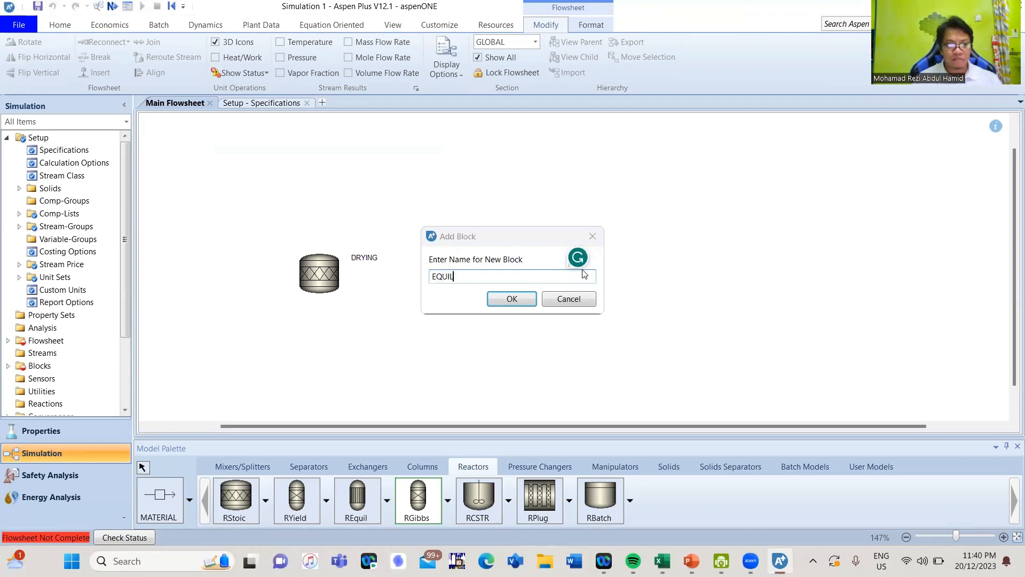
pyautogui.press('Return')
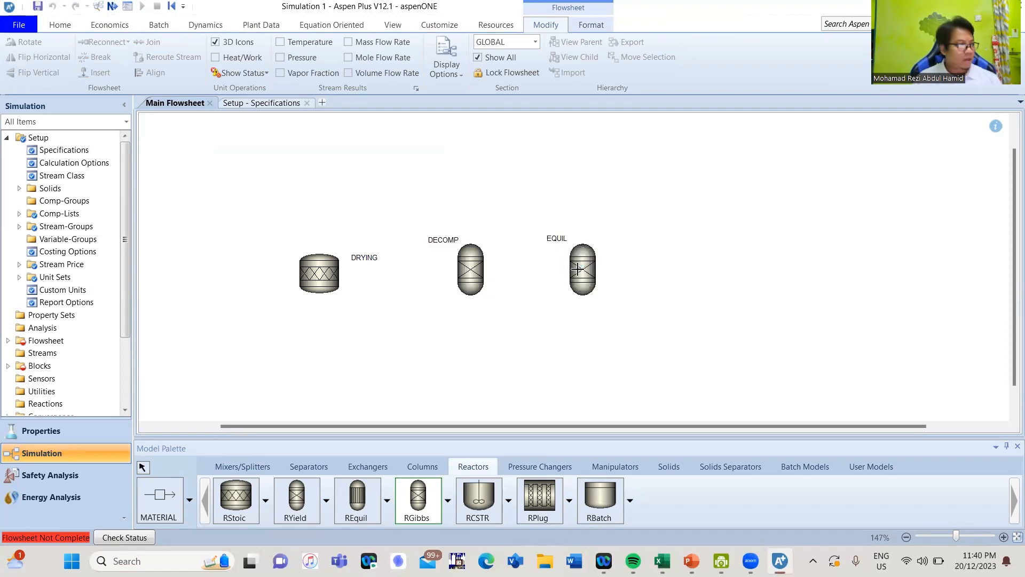
# - Place an SSplit substream splitter to the right of the EQUIL block and name it CYCLONE
pyautogui.click(239, 465)
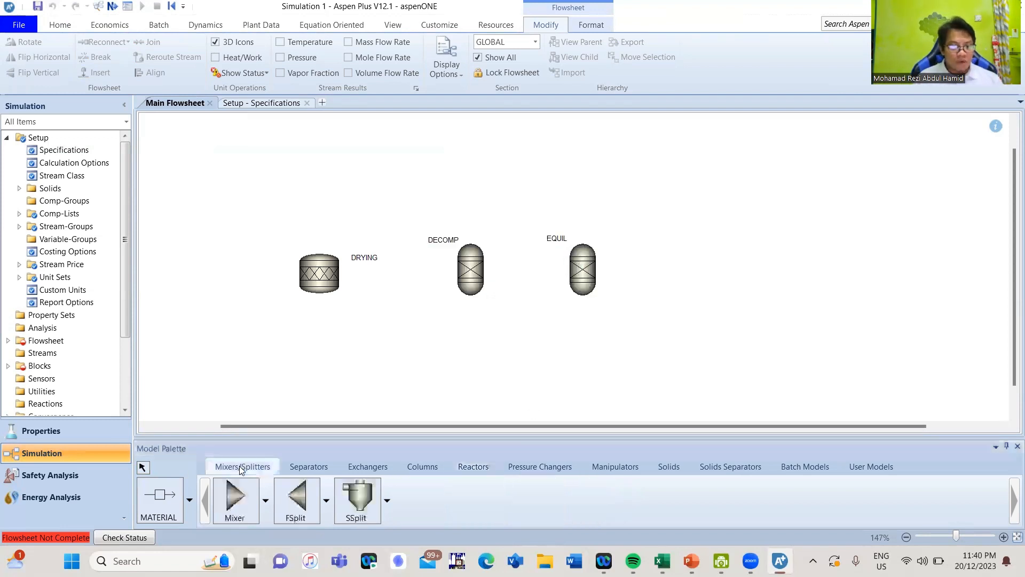
pyautogui.click(355, 499)
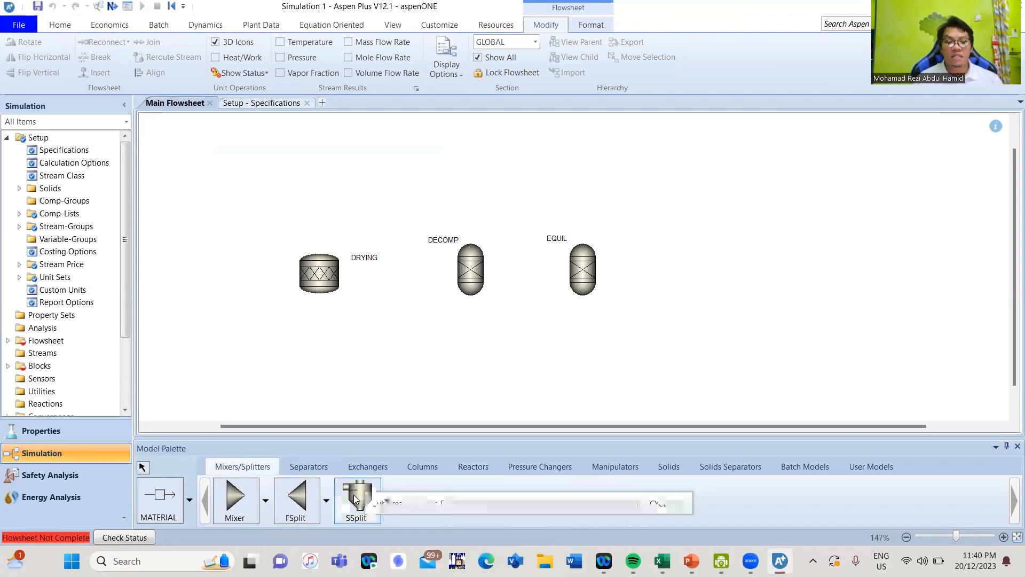
pyautogui.click(697, 263)
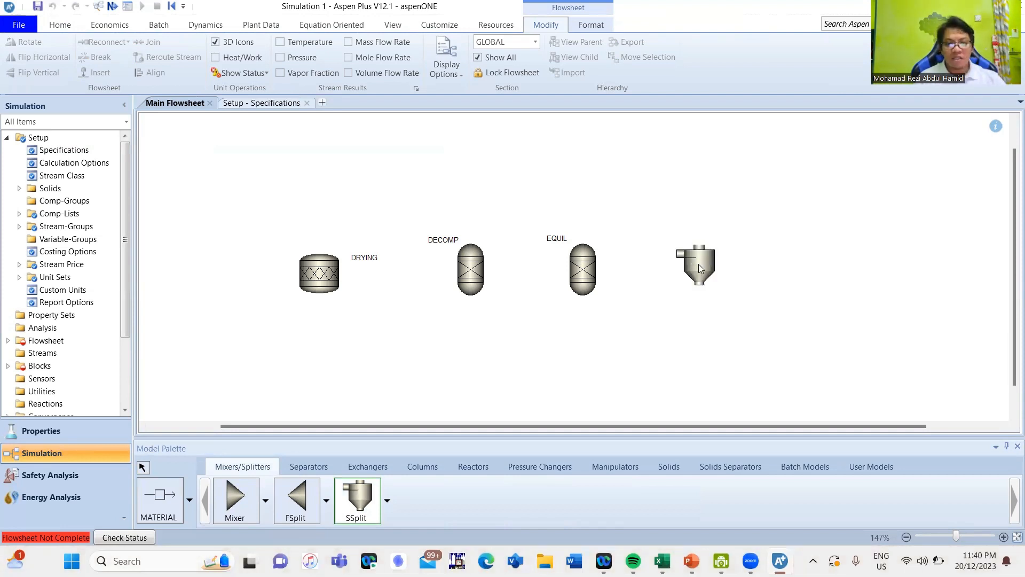
pyautogui.write('CYCL')
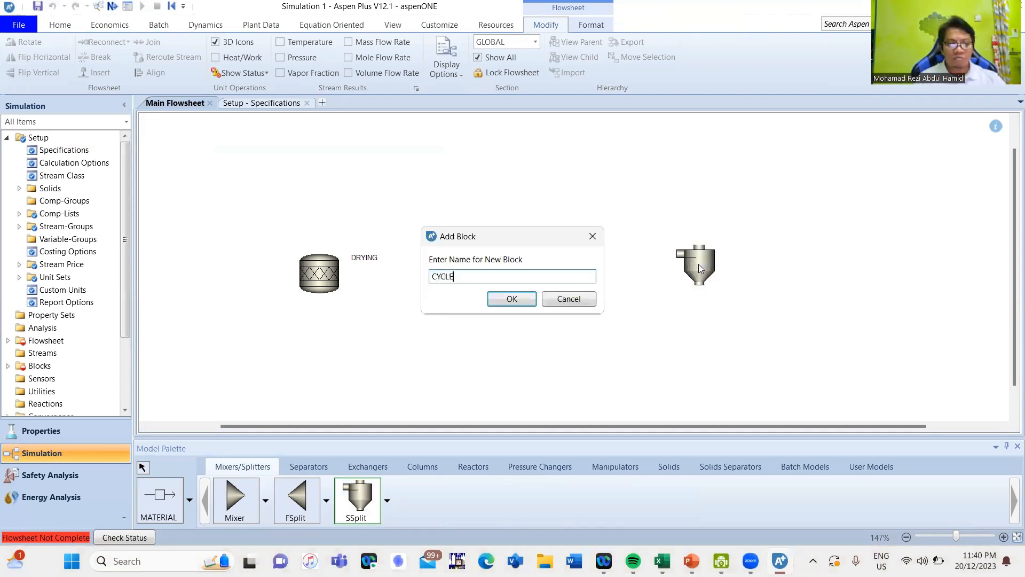
pyautogui.write('ONE')
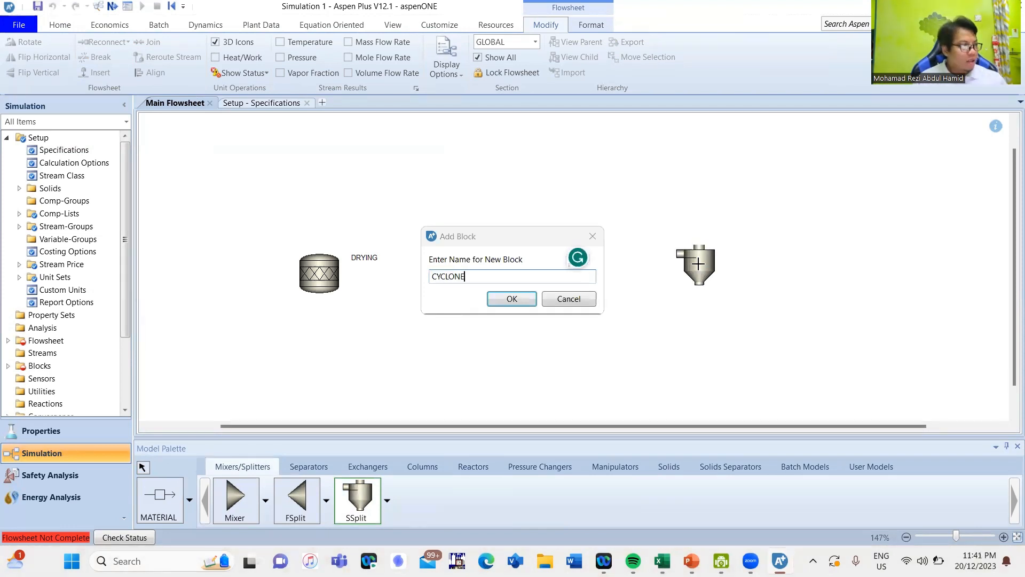
pyautogui.press('Return')
# - Place a Heater block above and to the right of the CYCLONE block and name it AIRCOOL
pyautogui.click(325, 468)
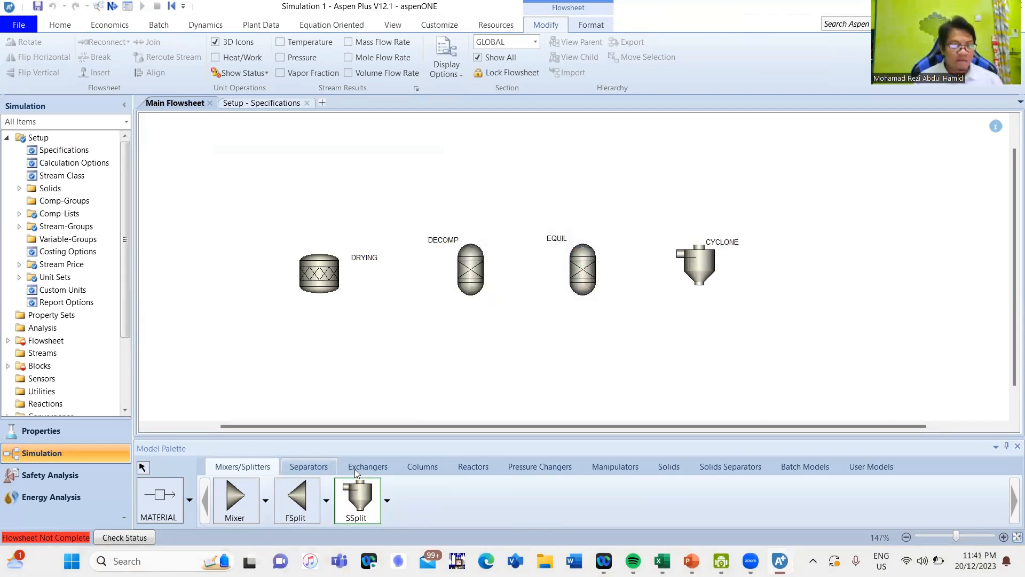
pyautogui.click(366, 468)
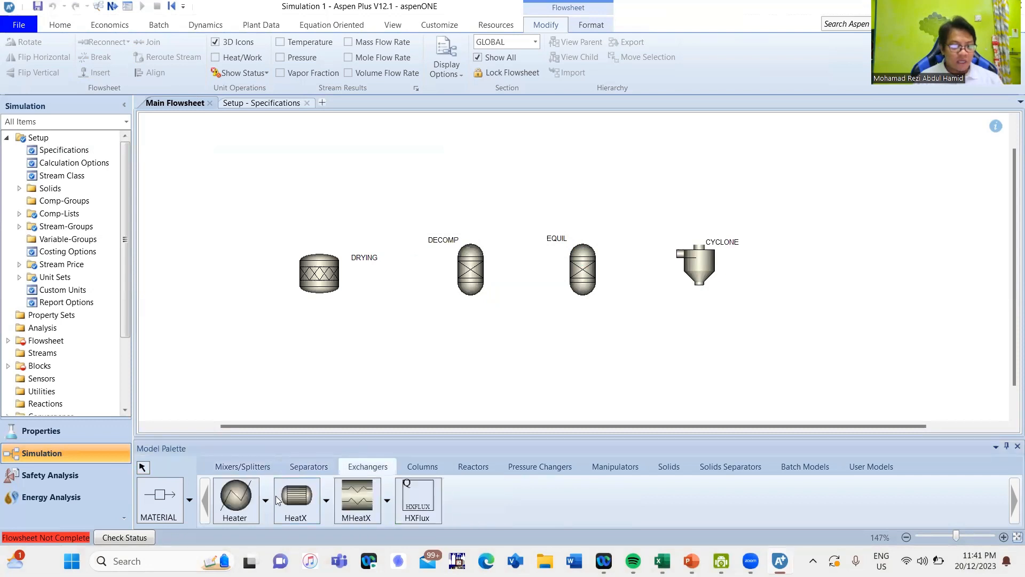
pyautogui.click(240, 502)
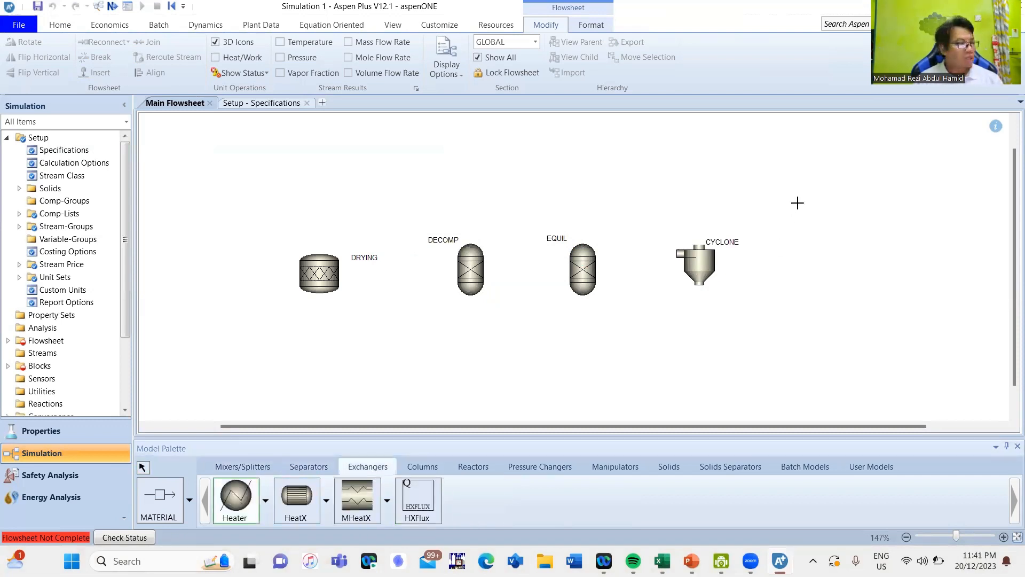
pyautogui.click(796, 203)
pyautogui.write('A')
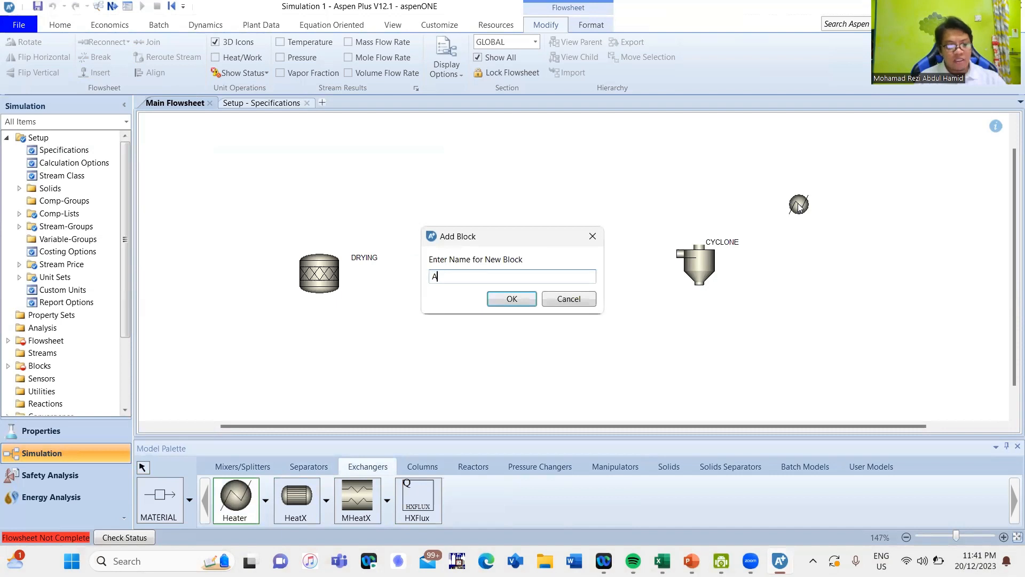
pyautogui.write('IRCOOL')
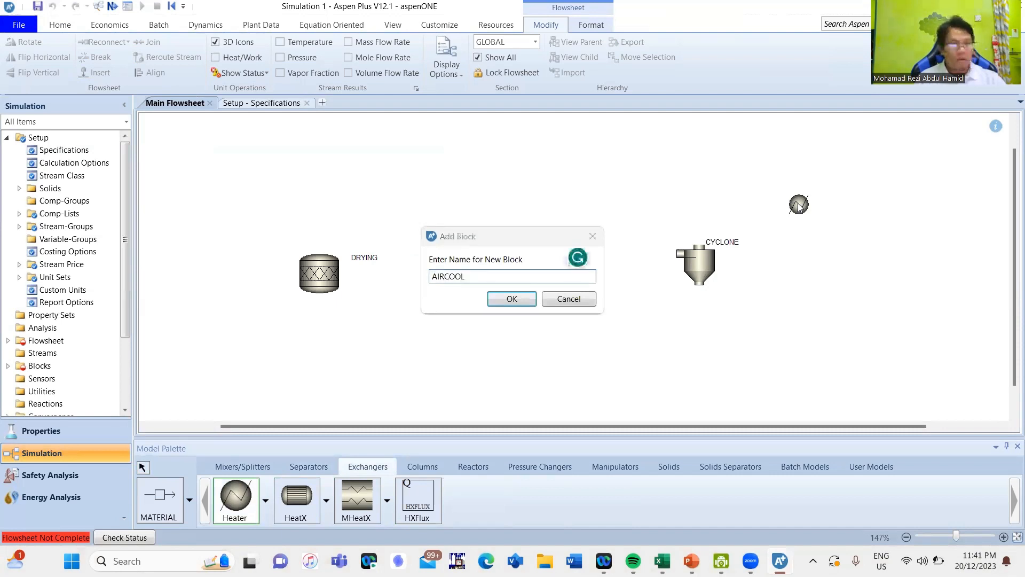
pyautogui.press('Return')
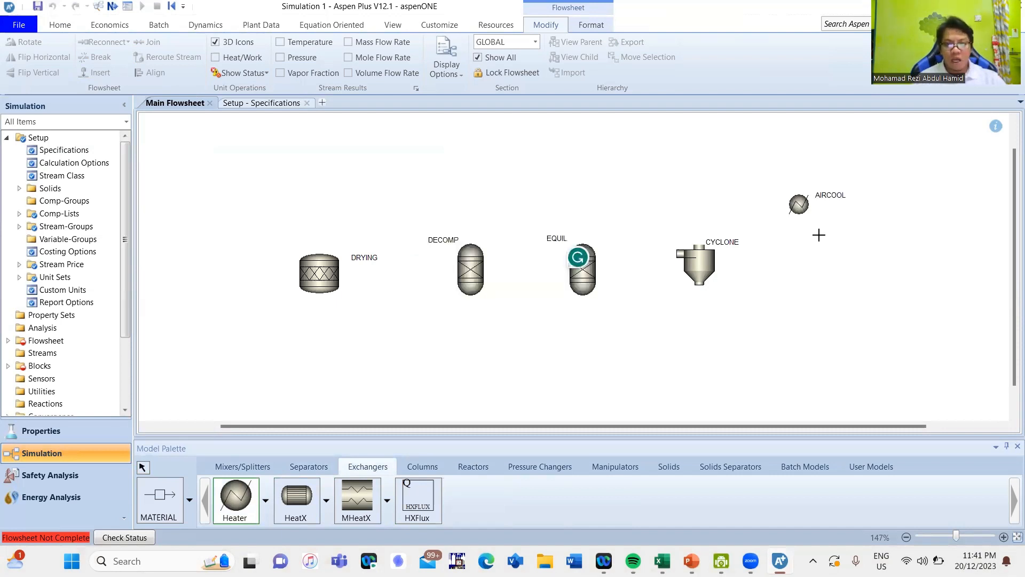
# - Place a second Heater block to the right of AIRCOOL and name it WATCOOL
pyautogui.click(921, 205)
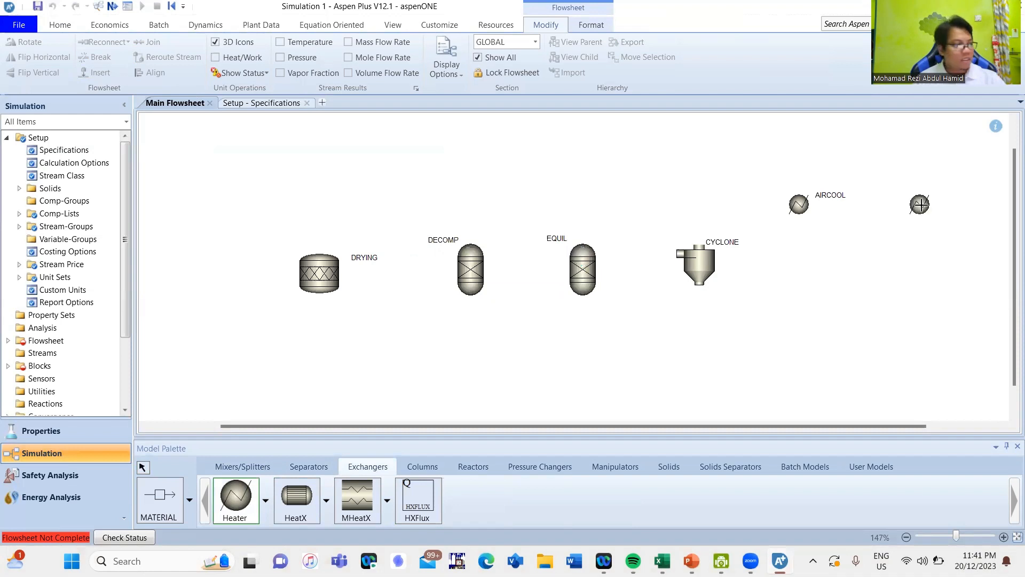
pyautogui.write('SZT')
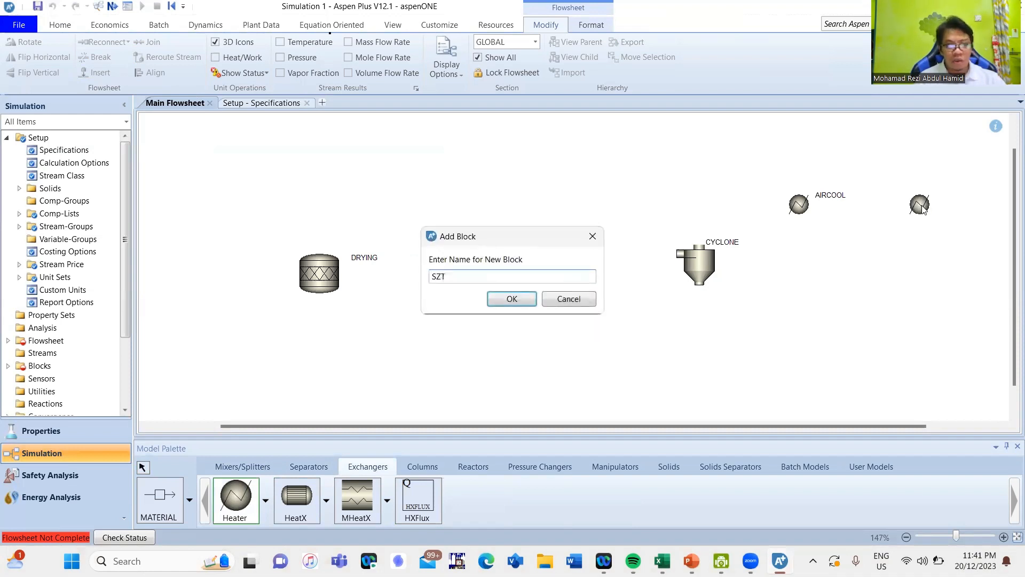
pyautogui.press('BackSpace')
pyautogui.press('BackSpace')
pyautogui.press('BackSpace')
pyautogui.write('WATCO')
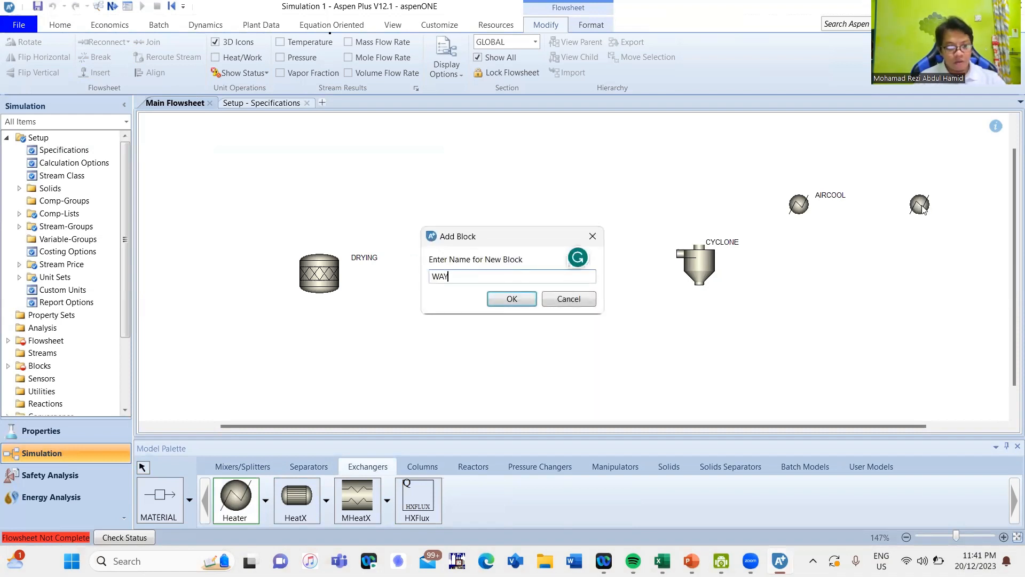
pyautogui.write('OL')
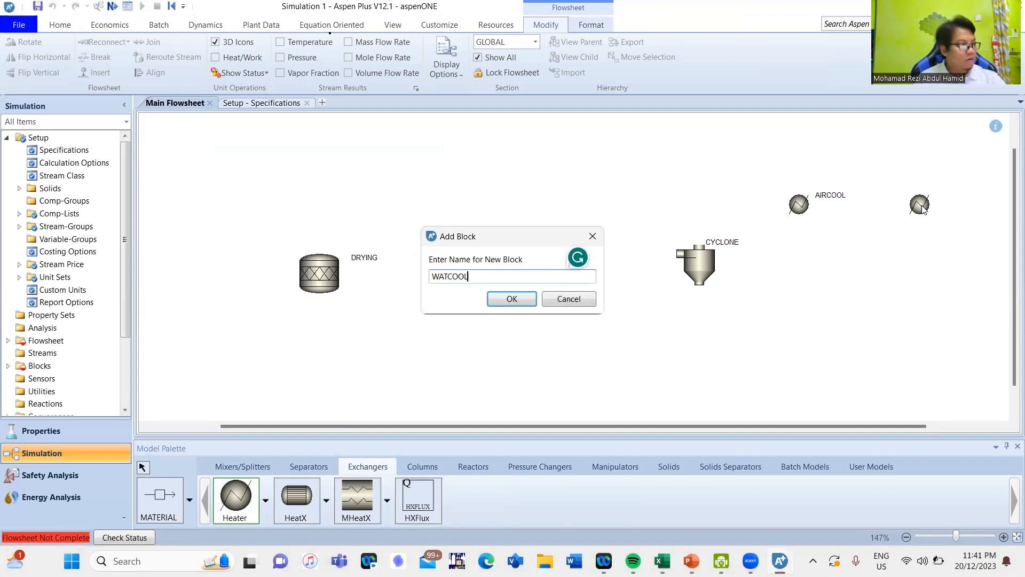
pyautogui.press('Return')
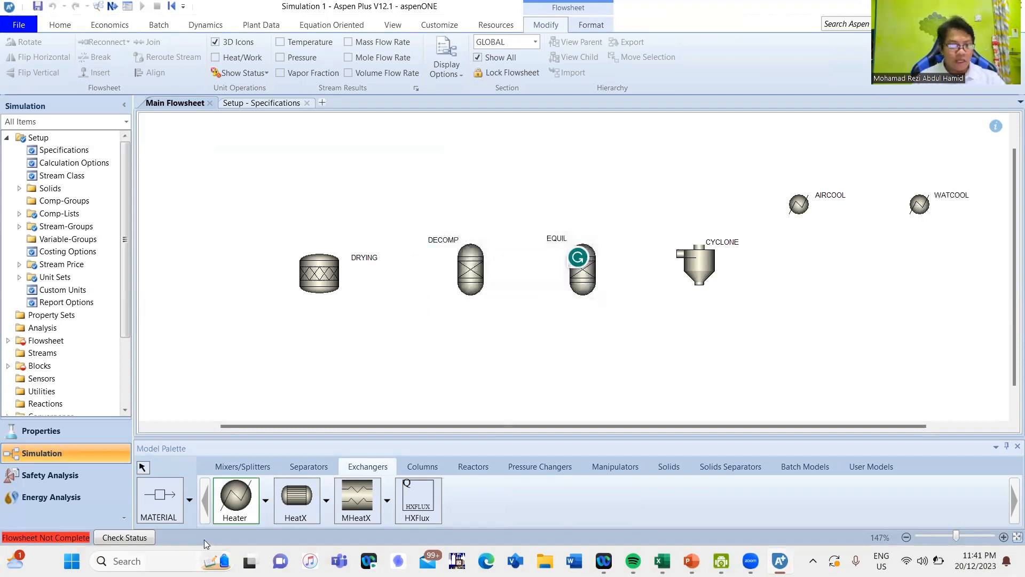
# - Place a Flash2 separator to the right of WATCOOL and name the block LIQSEP
pyautogui.click(438, 466)
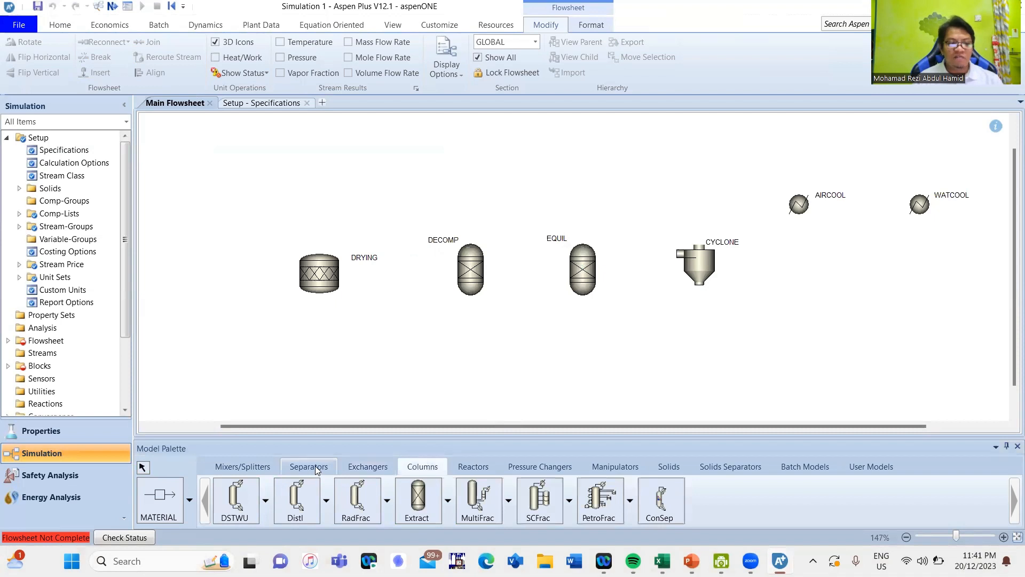
pyautogui.click(315, 466)
pyautogui.click(235, 499)
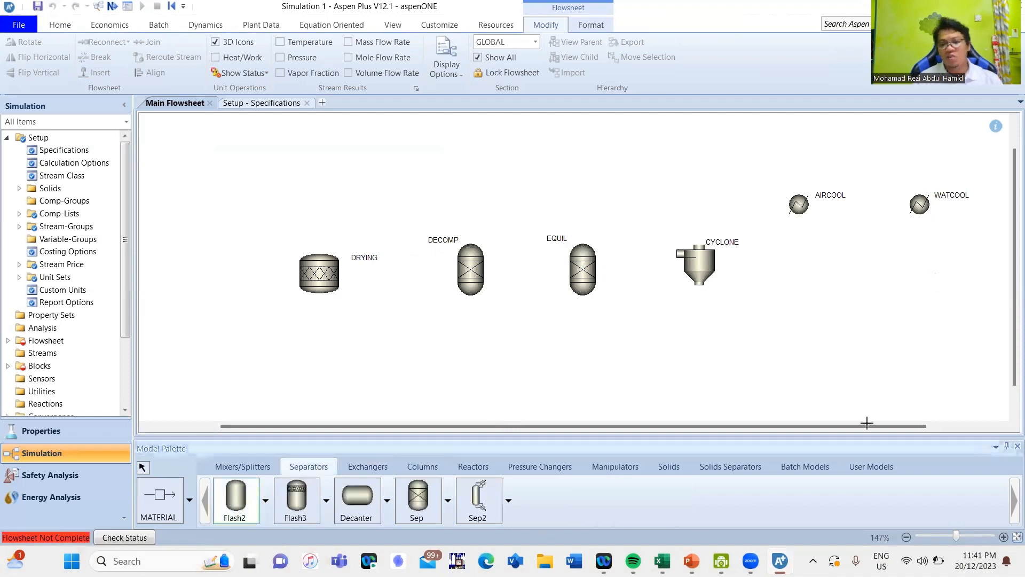
pyautogui.moveTo(874, 426); pyautogui.dragTo(1016, 415)
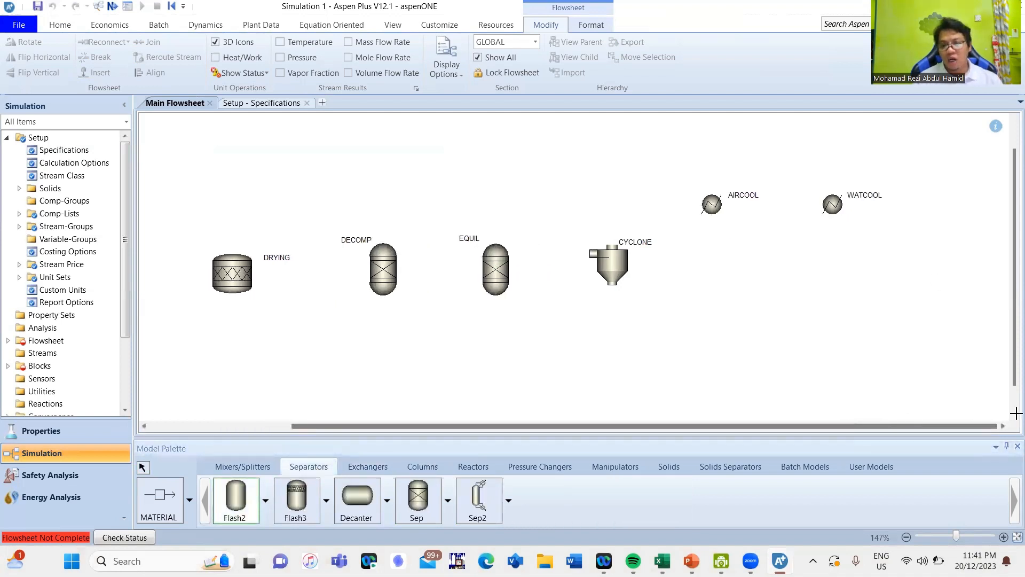
pyautogui.click(952, 198)
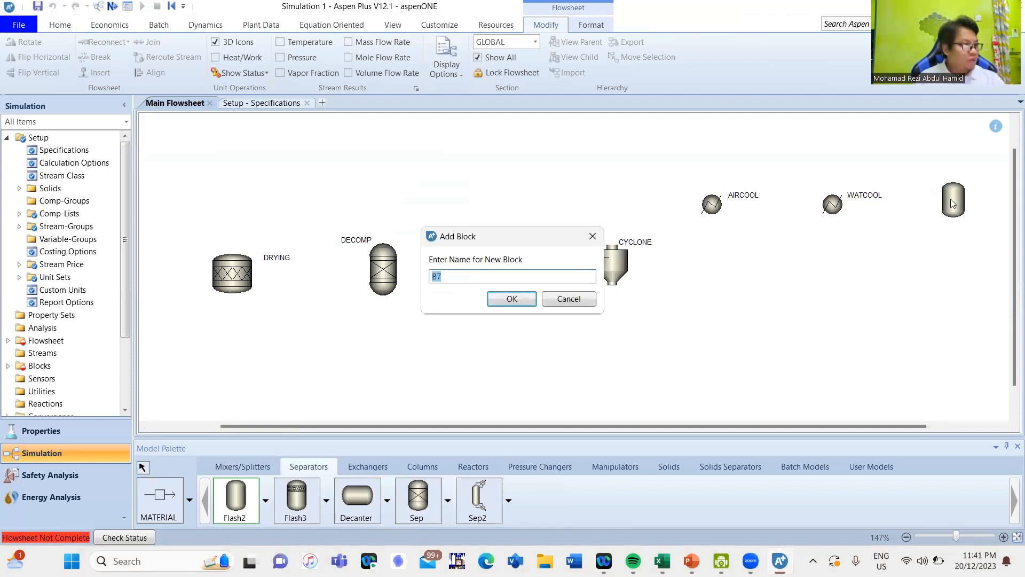
pyautogui.write('LIQSEP')
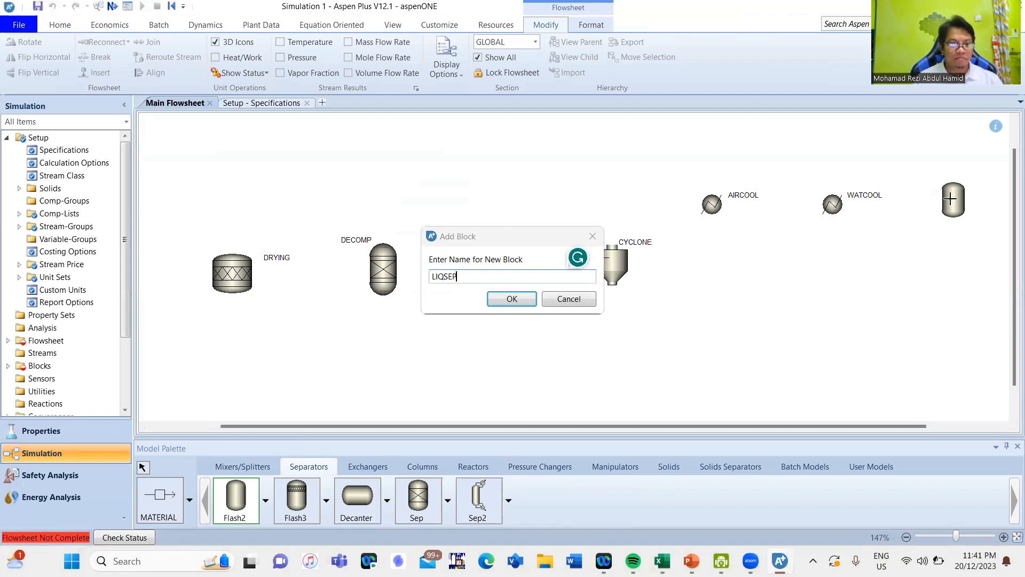
pyautogui.press('Return')
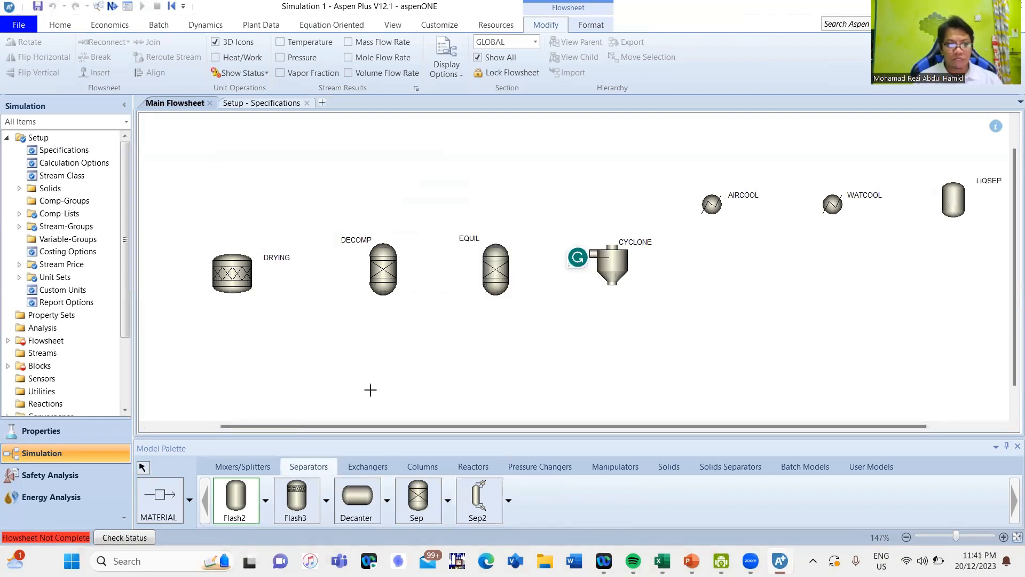
# - Add a material stream entering the inlet of the DRYING block and name it FEED
pyautogui.click(179, 498)
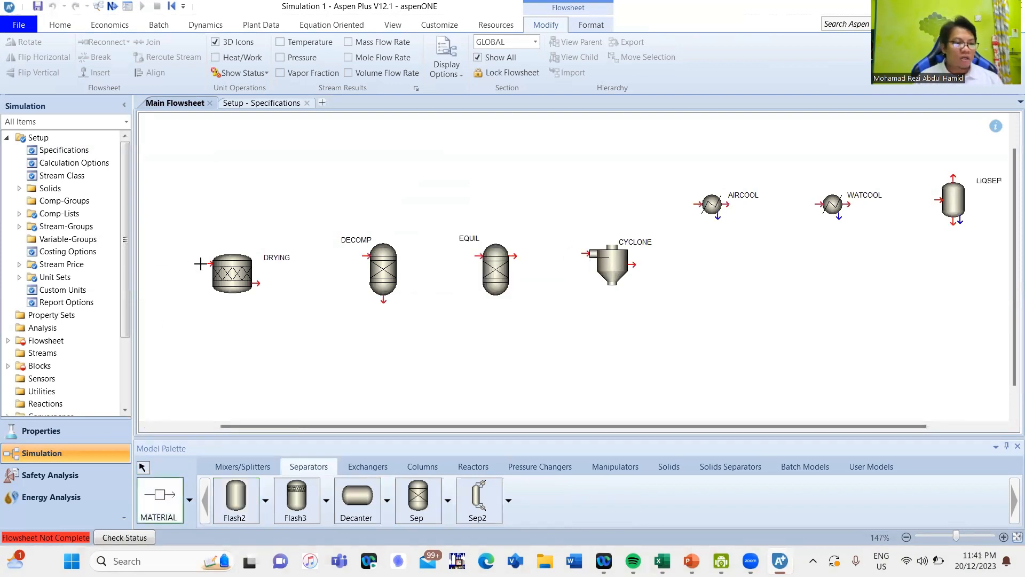
pyautogui.click(209, 264)
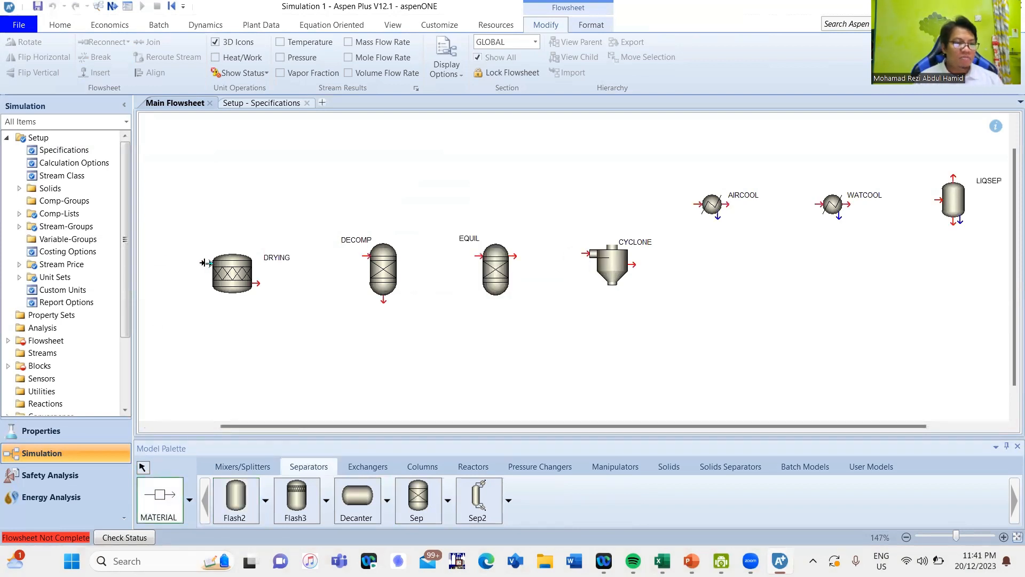
pyautogui.click(141, 262)
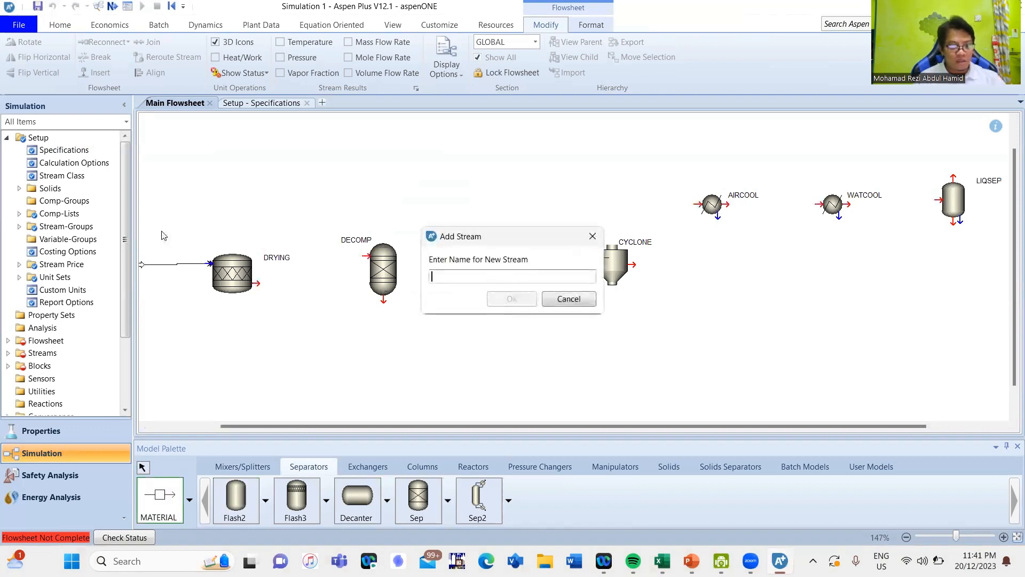
pyautogui.write('FEED')
pyautogui.press('Return')
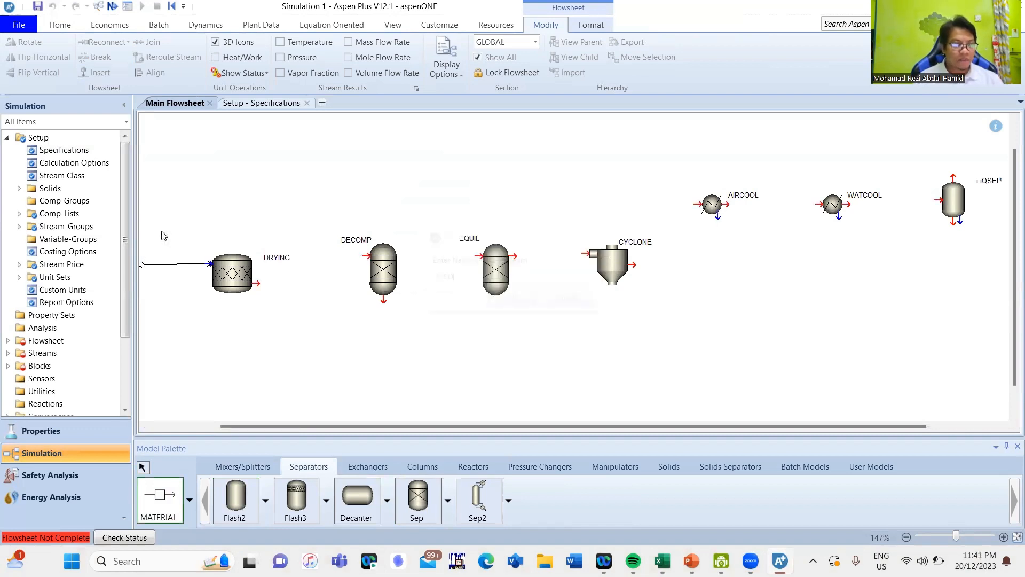
# - Connect the DRYING outlet to the DECOMP inlet with a material stream named DRYFEED
pyautogui.click(257, 283)
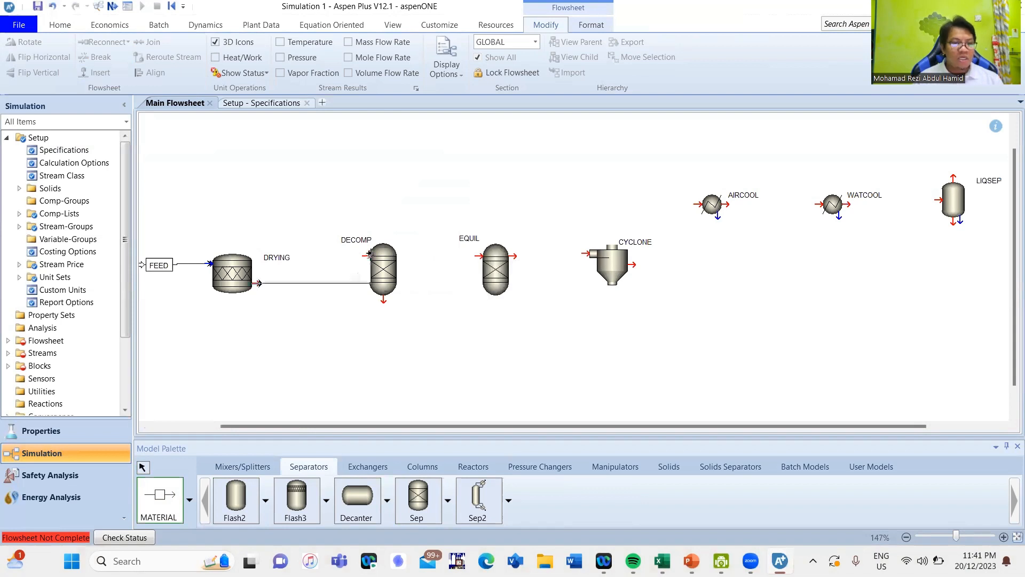
pyautogui.click(366, 256)
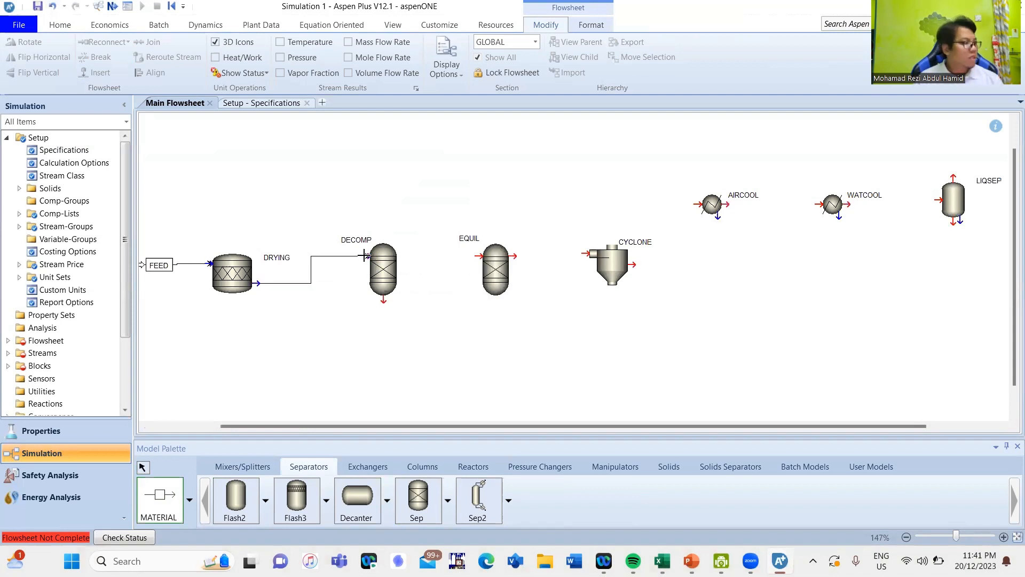
pyautogui.write('DRY')
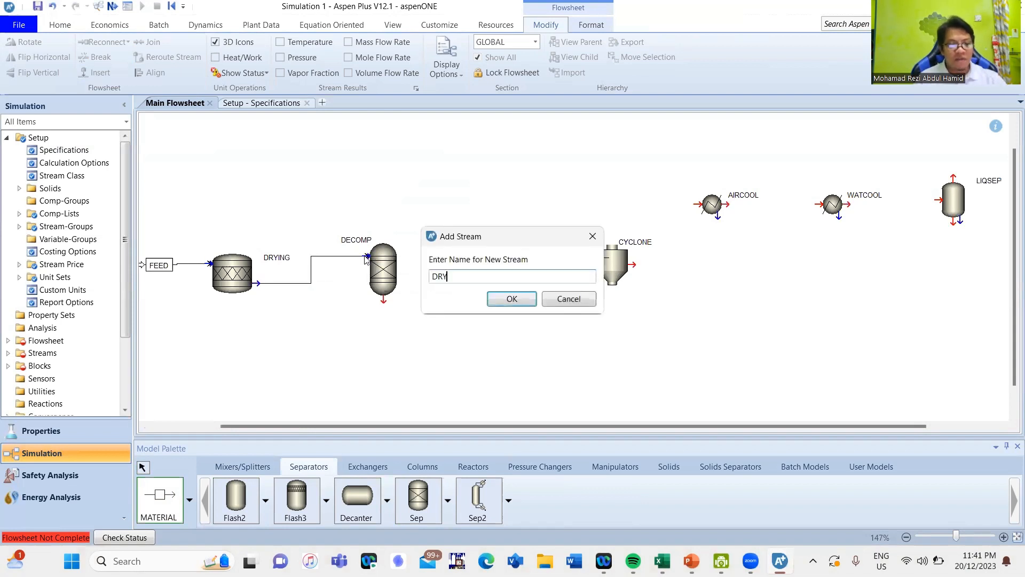
pyautogui.write('PEED')
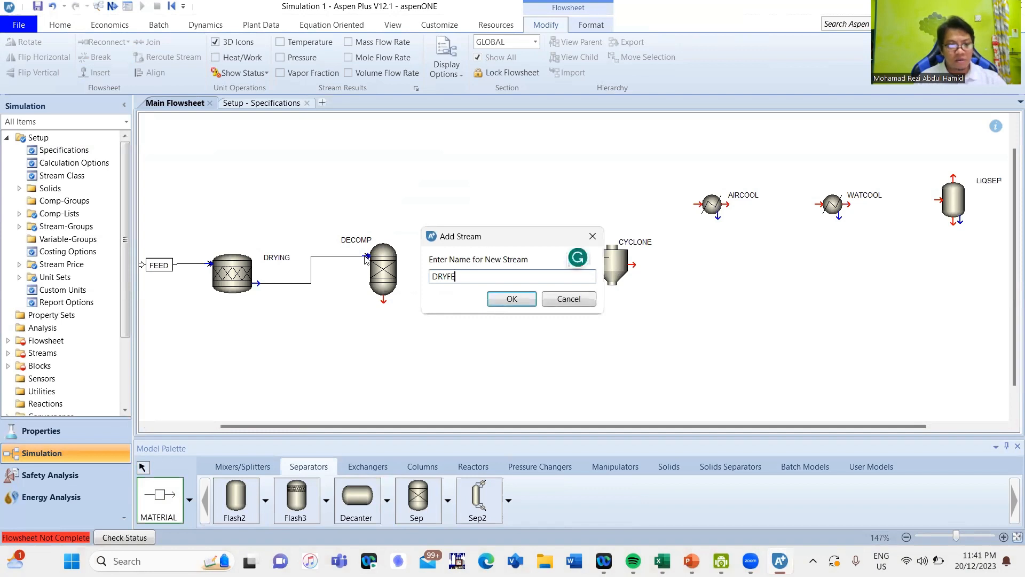
pyautogui.press('Return')
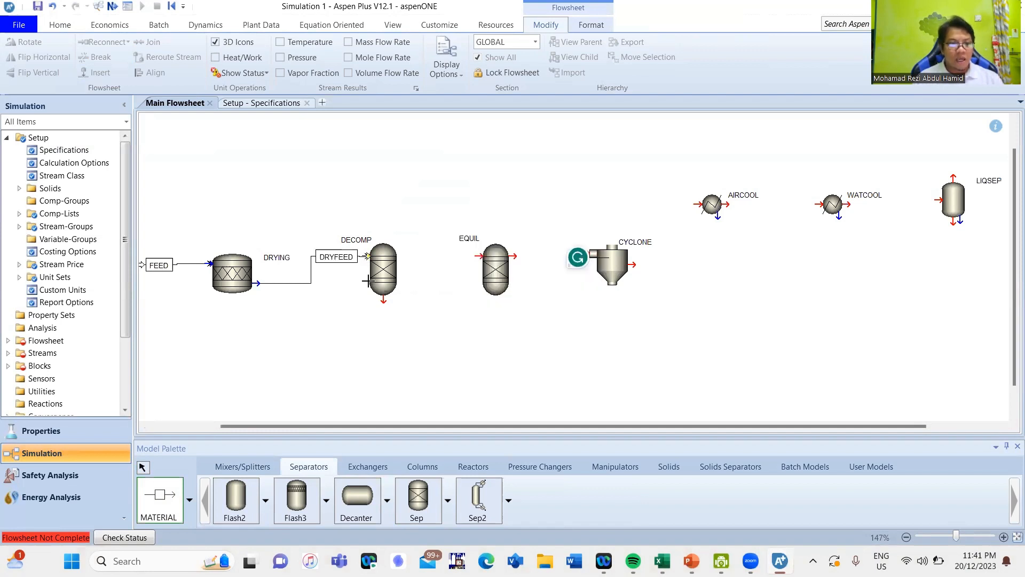
# - Connect the DECOMP outlet to the EQUIL inlet with a material stream named DECPROD
pyautogui.click(383, 302)
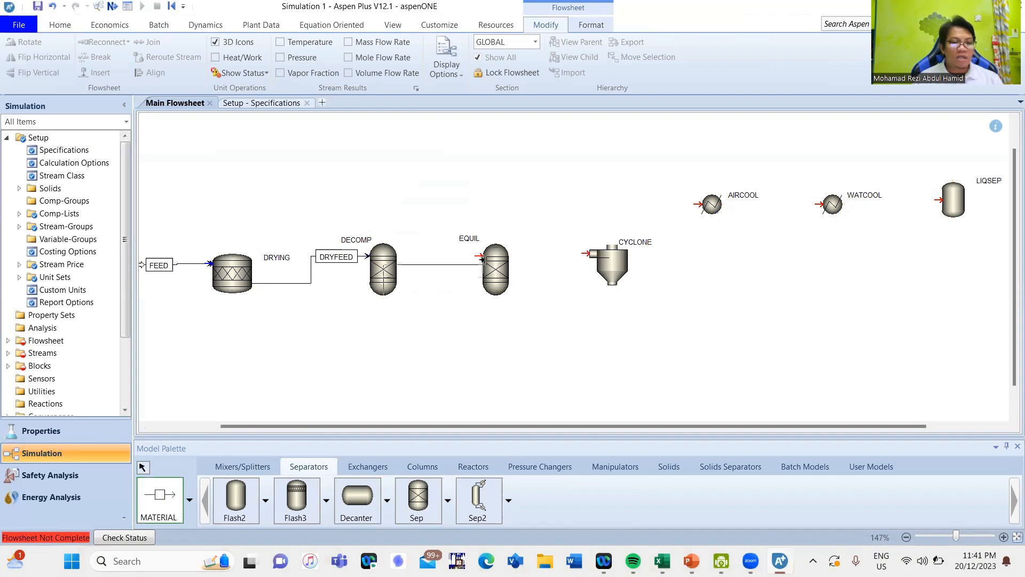
pyautogui.click(425, 319)
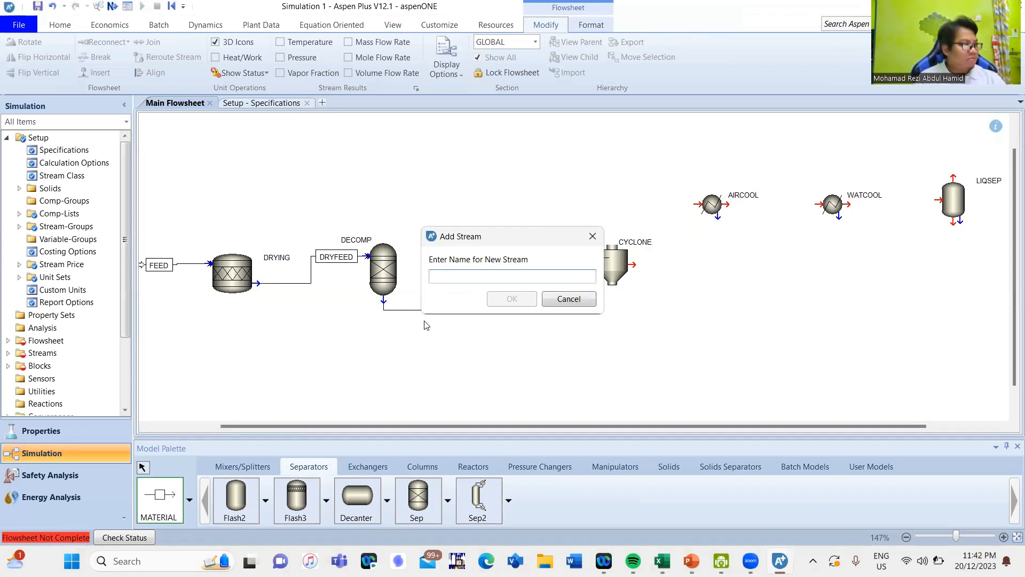
pyautogui.write('DECPROD')
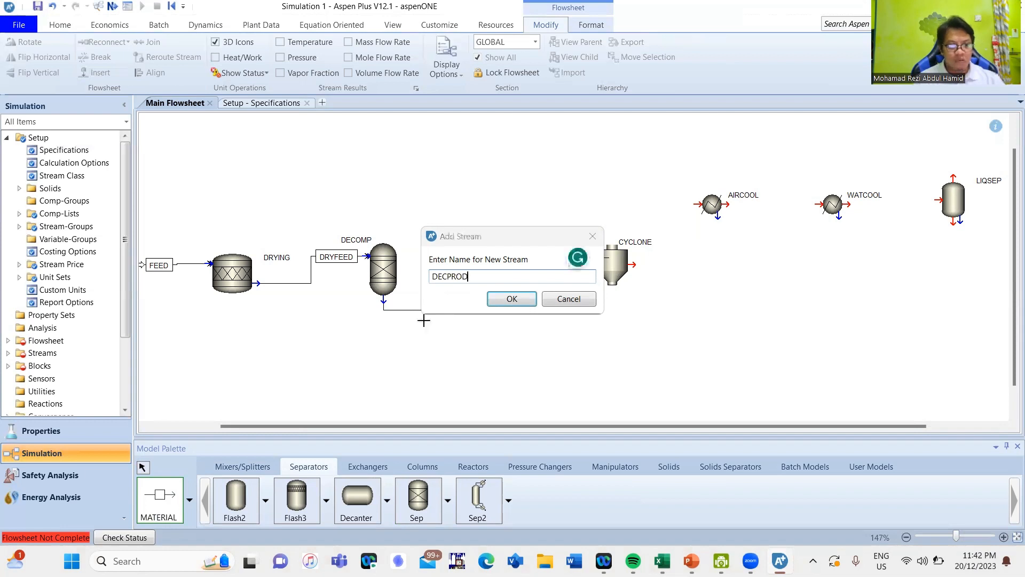
pyautogui.press('Return')
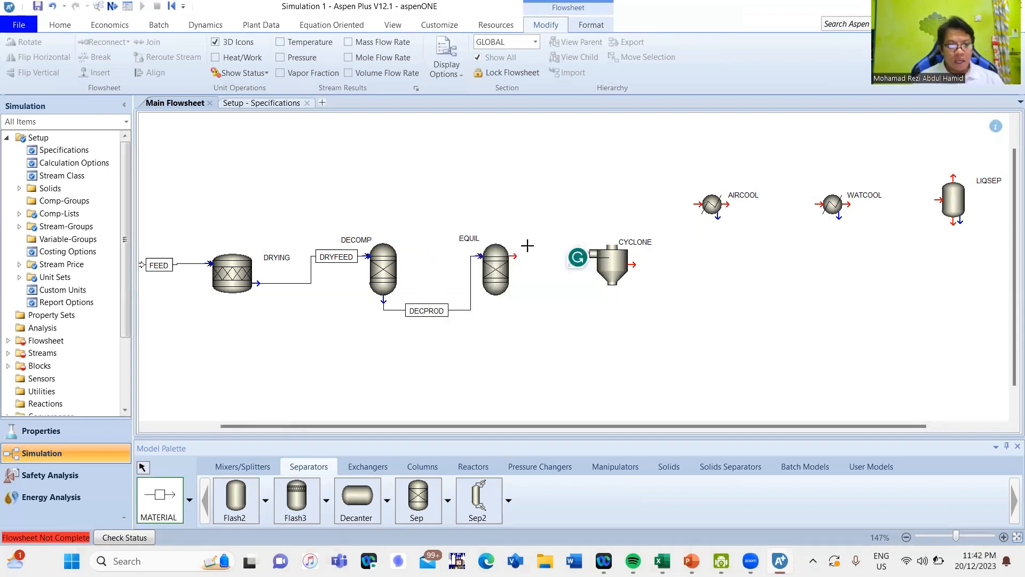
# - Connect the EQUIL outlet to the CYCLONE inlet with a material stream named PRYPROD
pyautogui.click(511, 255)
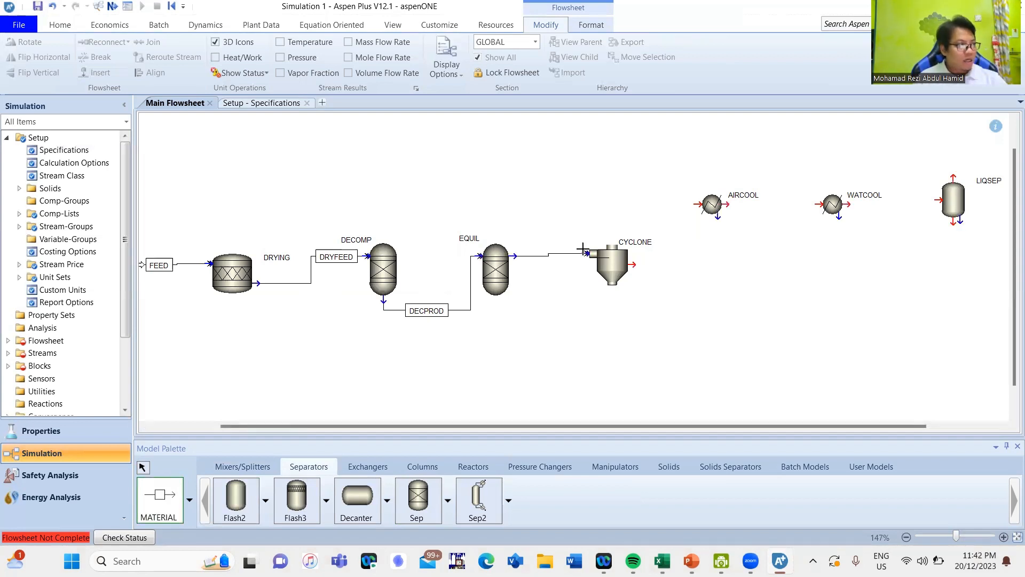
pyautogui.click(582, 250)
pyautogui.write('PR')
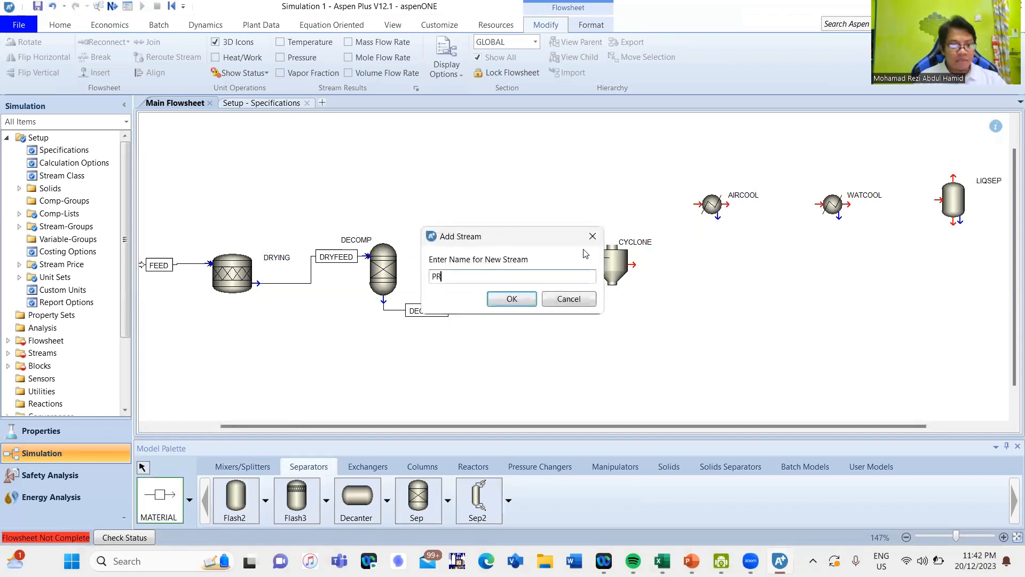
pyautogui.write('YPROD')
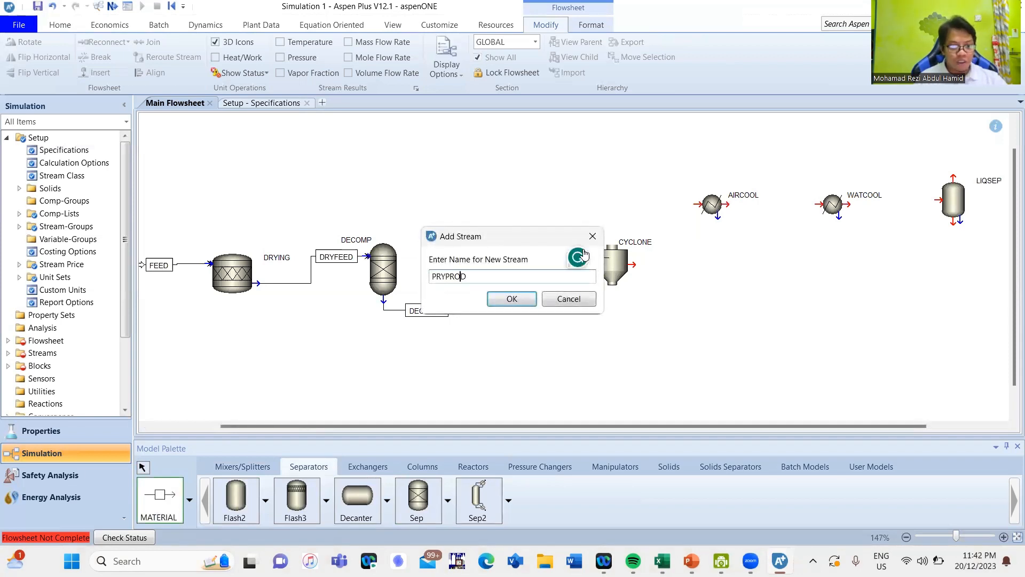
pyautogui.press('Return')
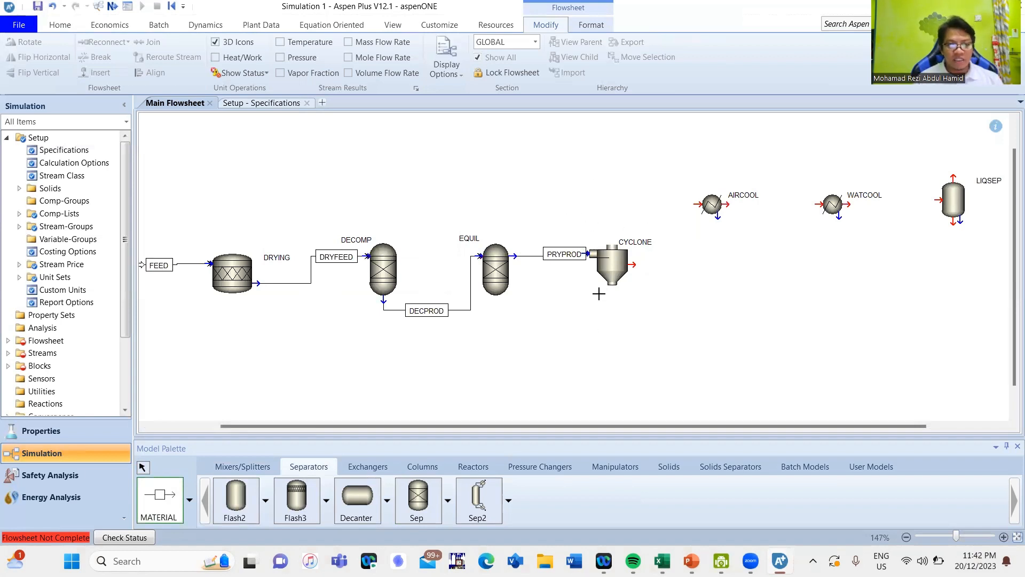
# - Add a material feed stream named INERT to the EQUIL inlet and reroute its arrow into the underside of the block
pyautogui.click(586, 253)
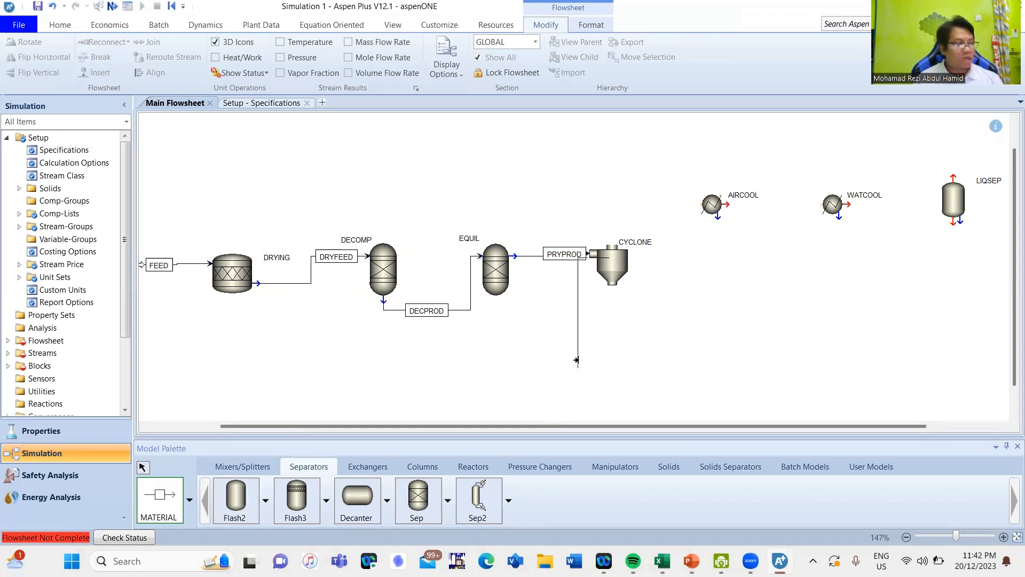
pyautogui.press('Escape')
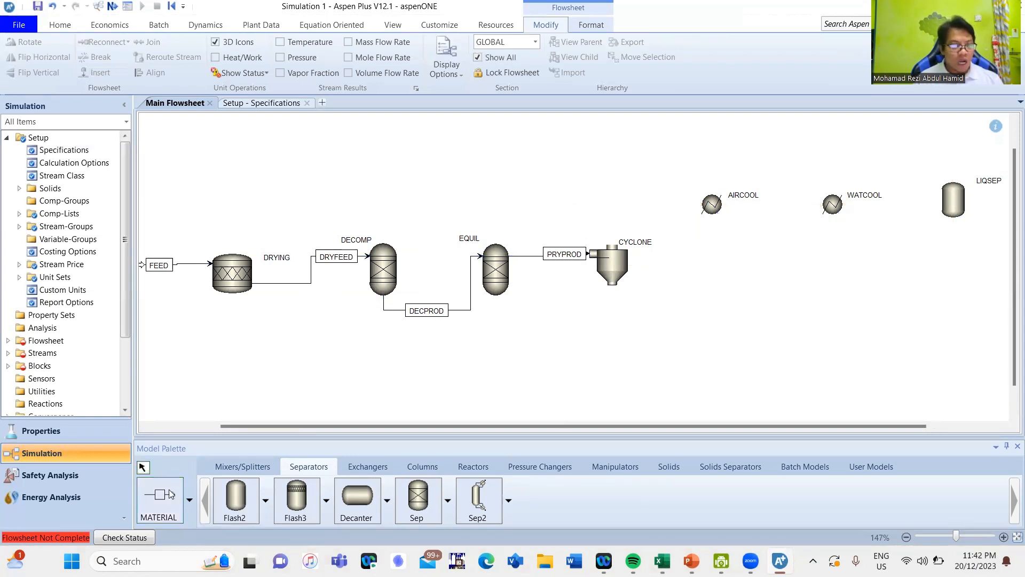
pyautogui.click(170, 494)
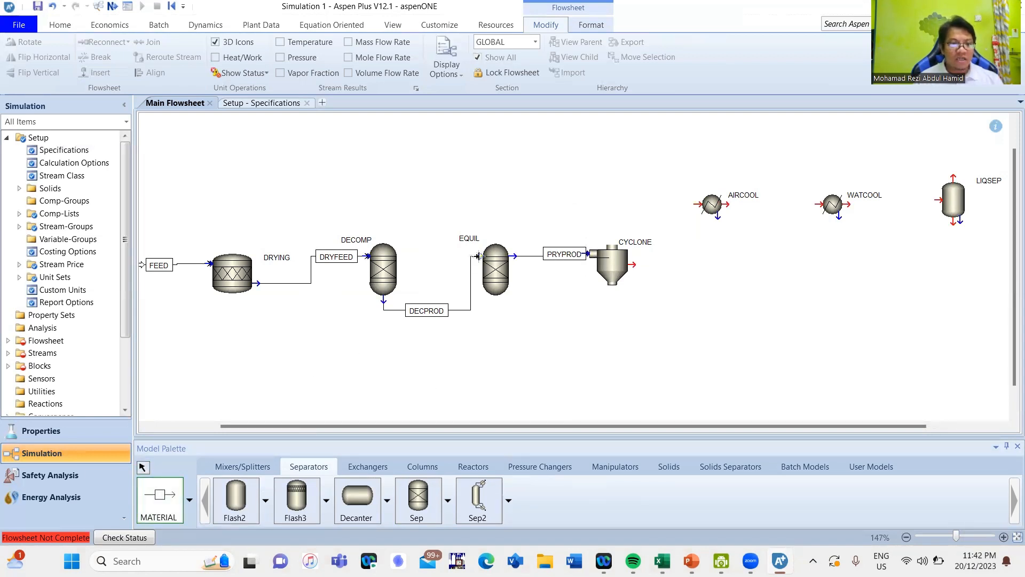
pyautogui.click(478, 256)
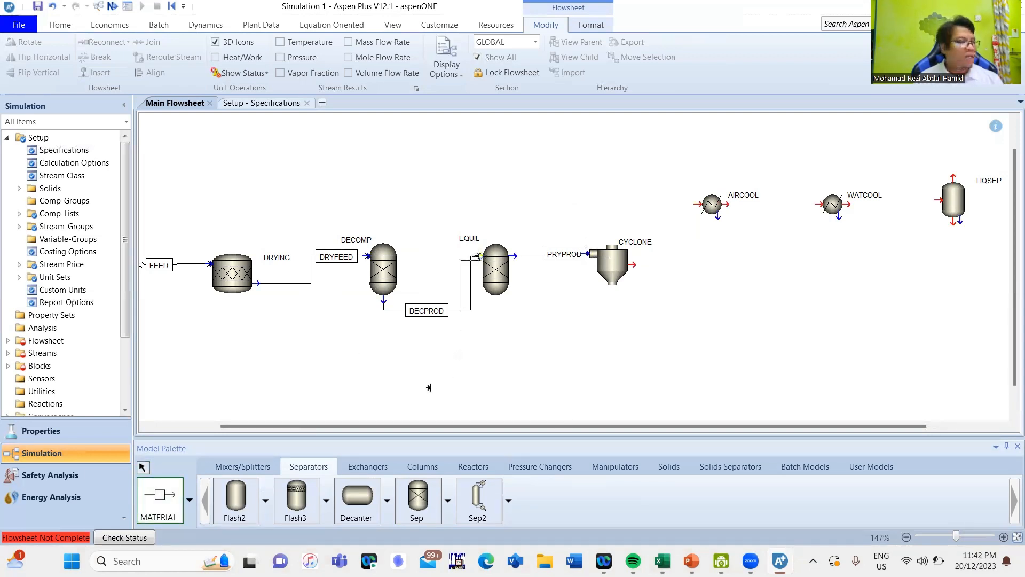
pyautogui.click(148, 360)
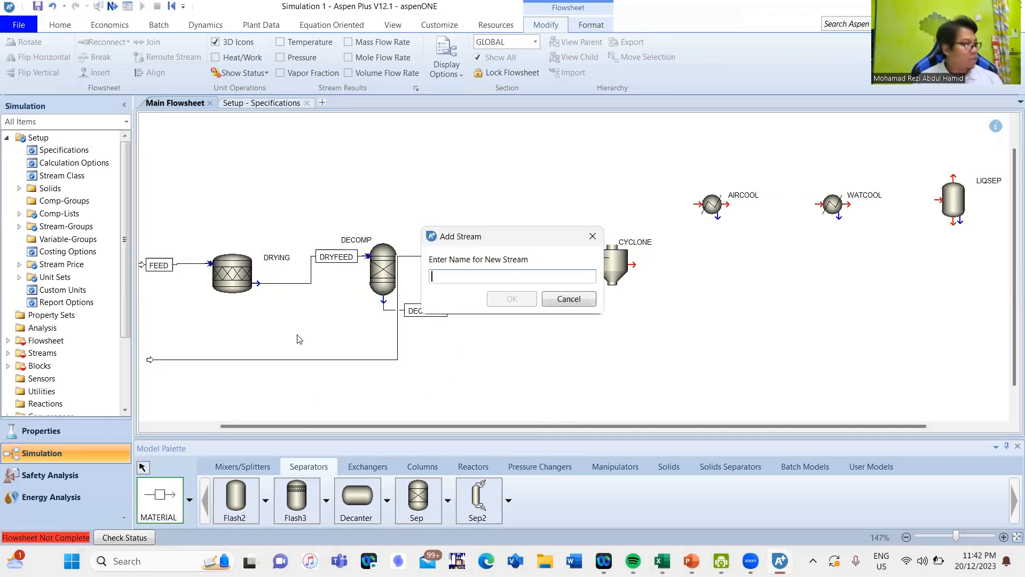
pyautogui.write('INERT')
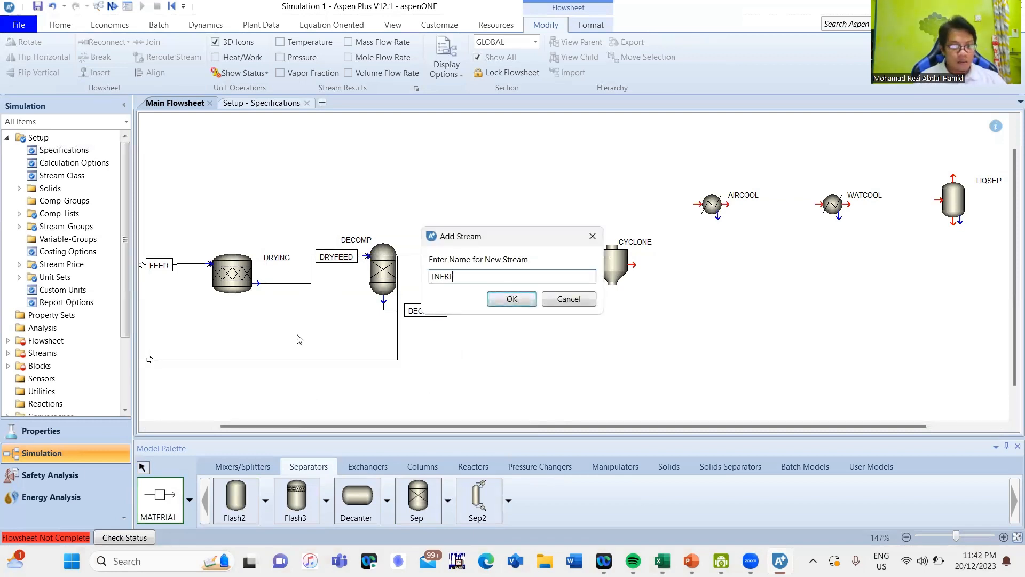
pyautogui.press('Return')
pyautogui.press('Escape')
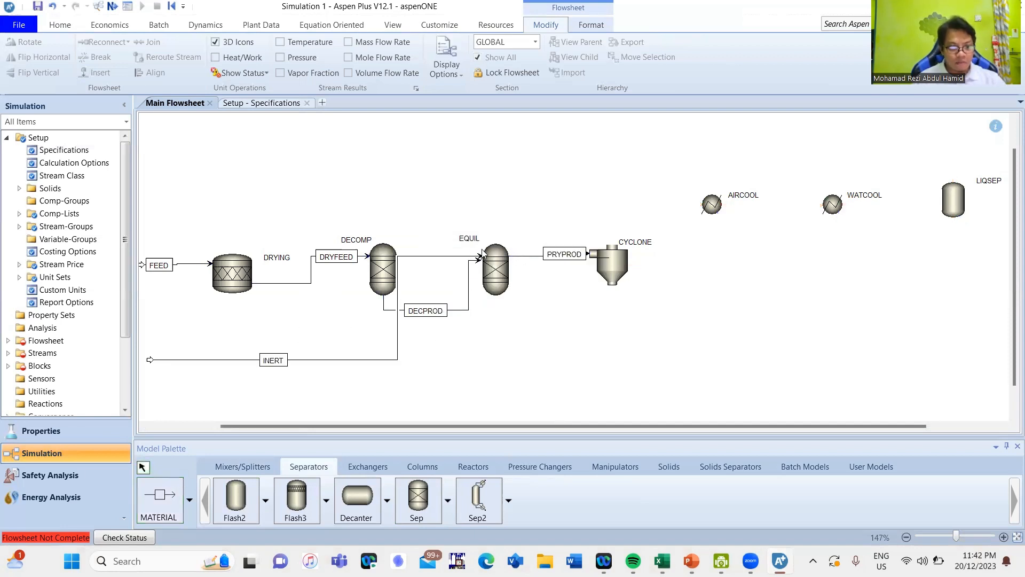
pyautogui.moveTo(491, 308); pyautogui.dragTo(497, 313)
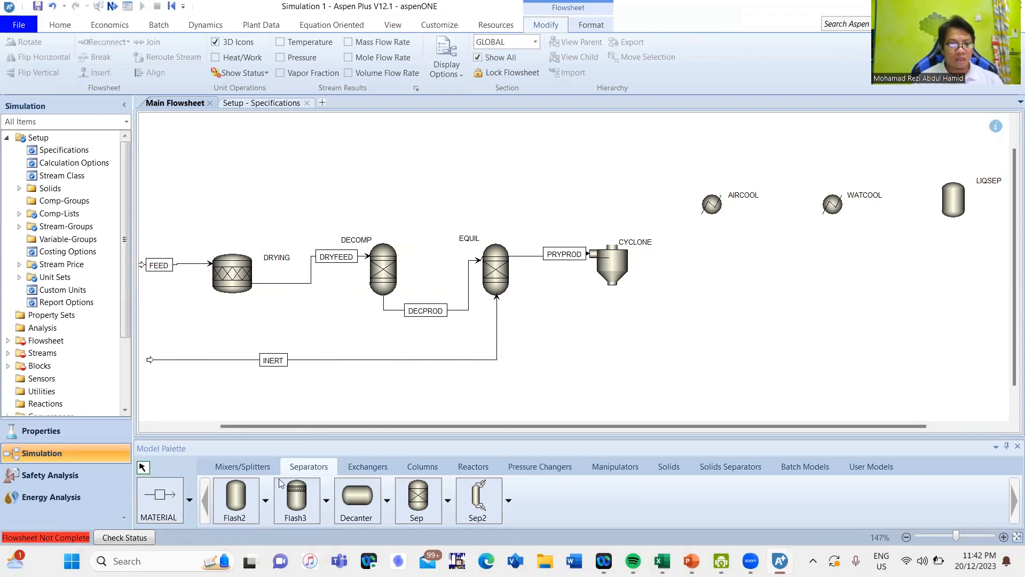
# - Connect the CYCLONE outlet to the AIRCOOL inlet with a material stream named GASPROD
pyautogui.click(170, 499)
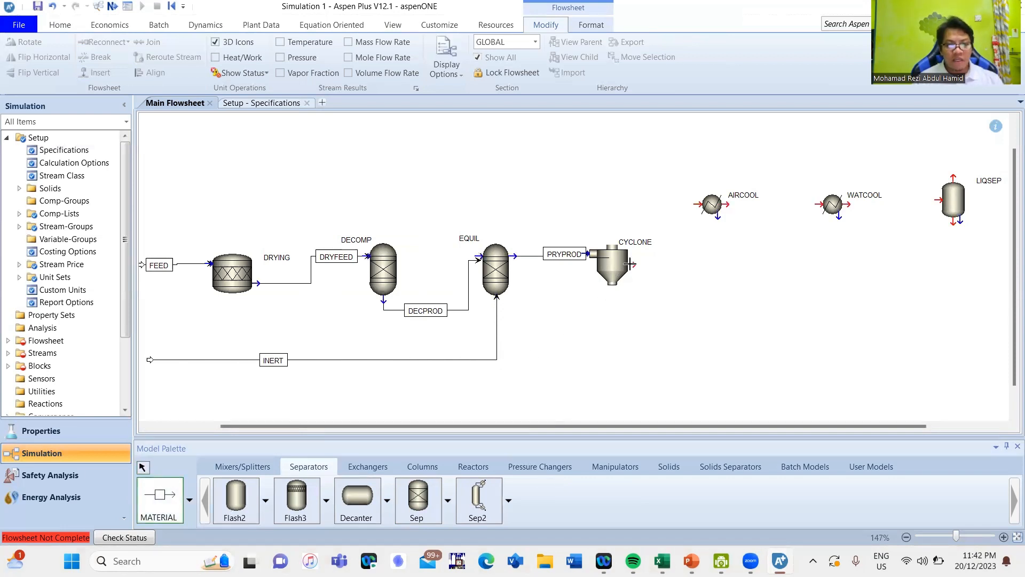
pyautogui.click(632, 264)
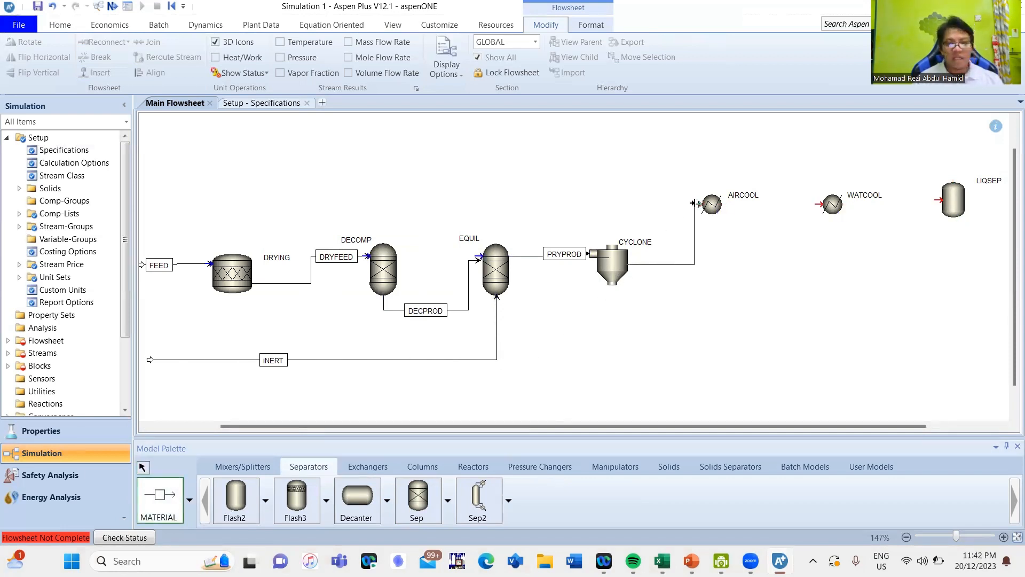
pyautogui.click(696, 206)
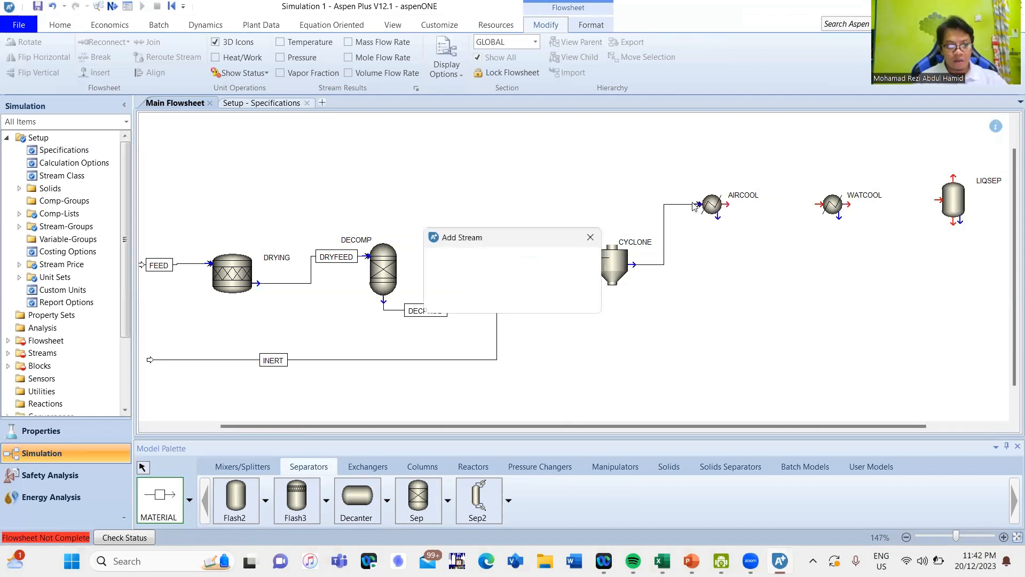
pyautogui.write('GASPROD')
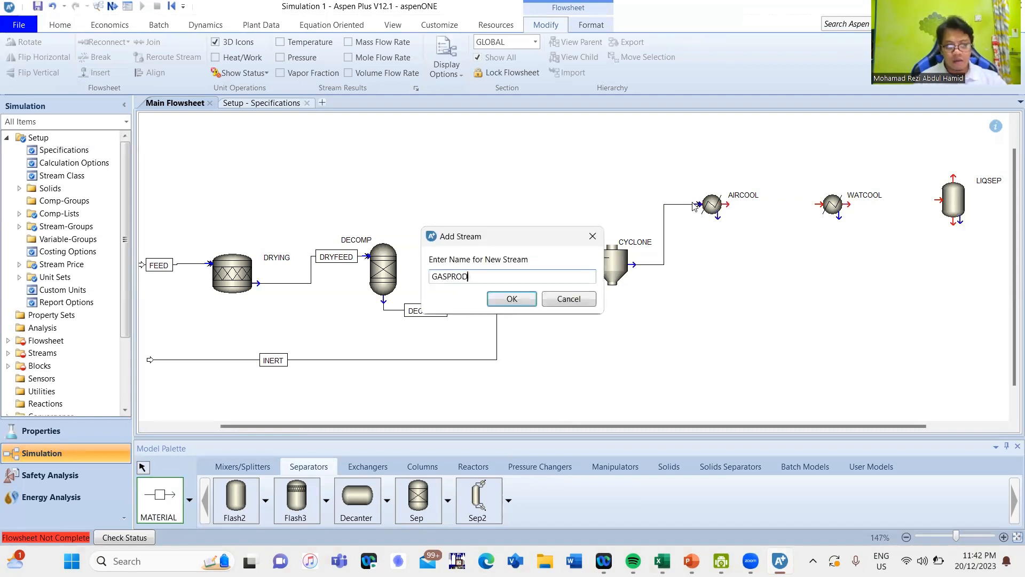
pyautogui.press('Return')
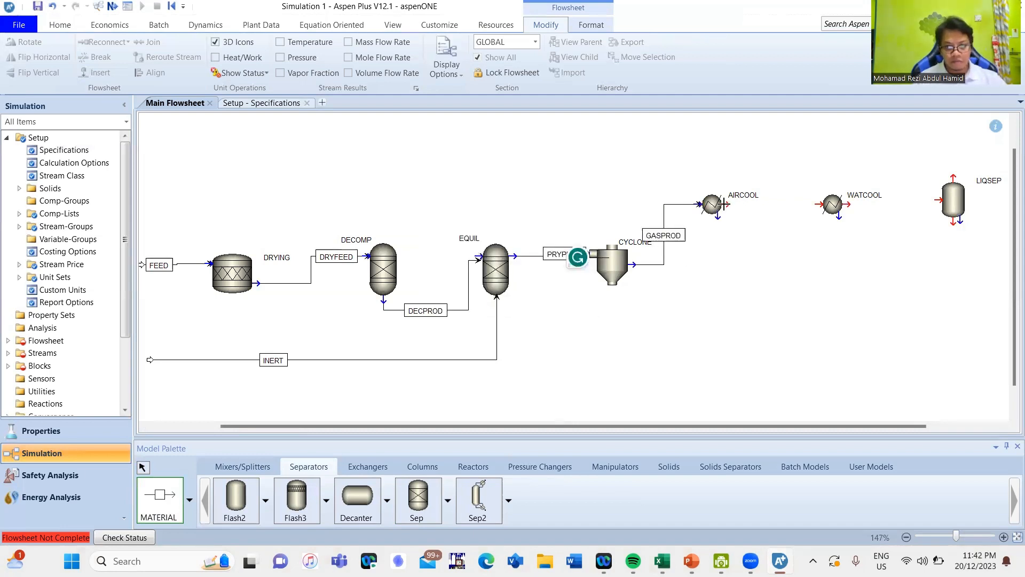
# - Connect the AIRCOOL outlet to the WATCOOL inlet with a material stream named COOL1
pyautogui.click(726, 206)
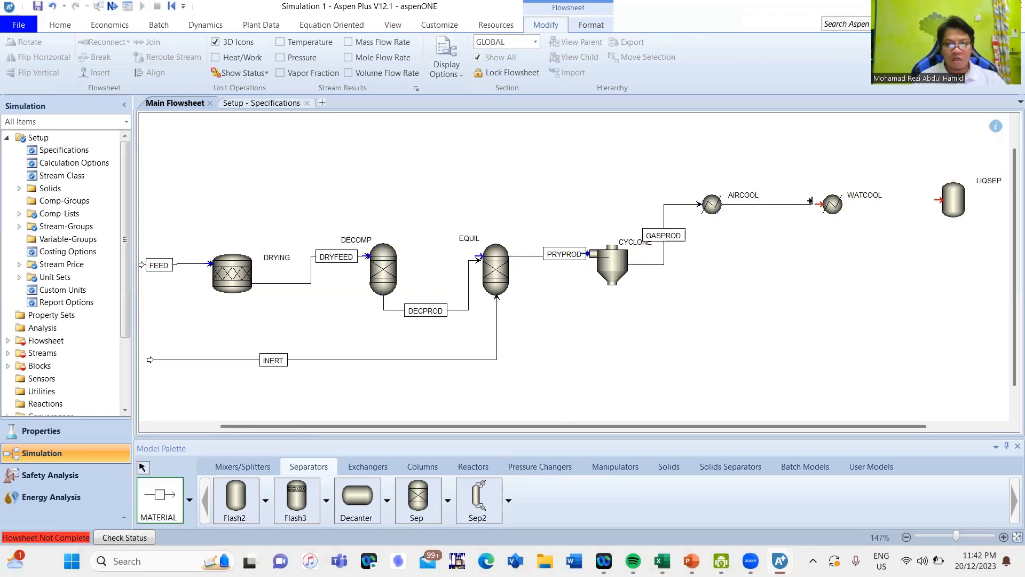
pyautogui.click(814, 204)
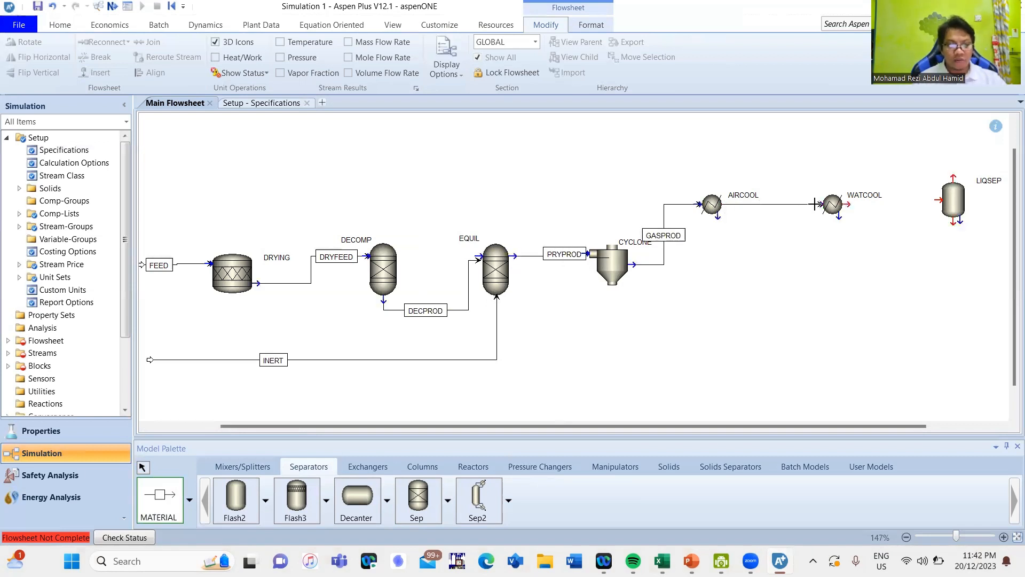
pyautogui.write('COOL1')
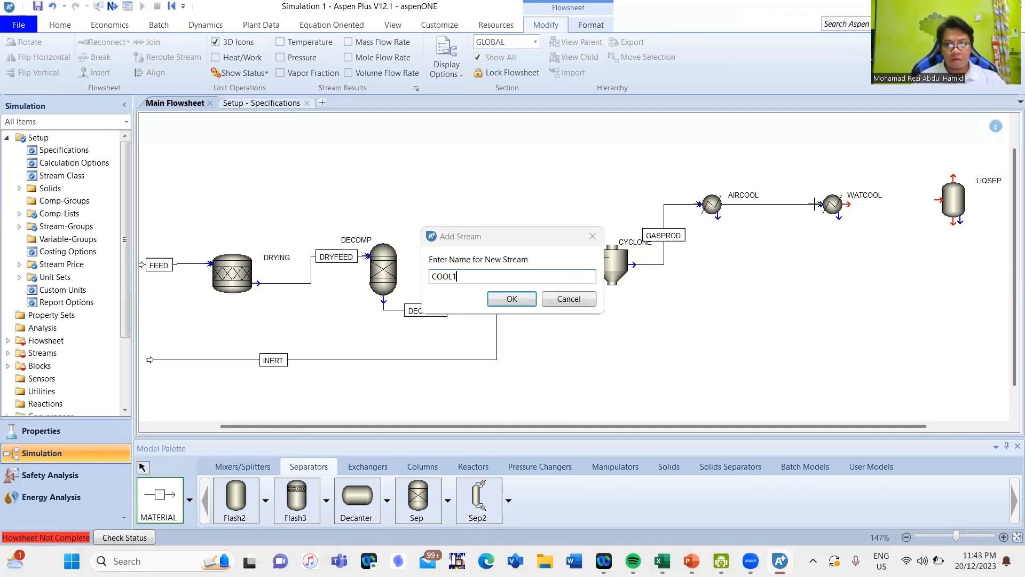
pyautogui.press('Return')
# - Add a material stream named COOL2 between WATCOOL and the LIQSEP inlet
pyautogui.click(842, 206)
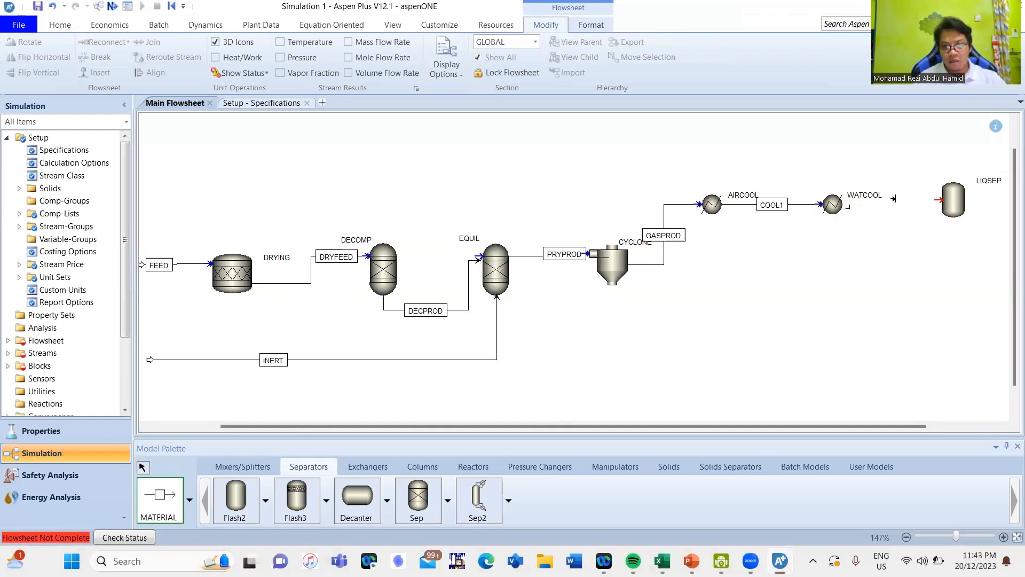
pyautogui.click(935, 200)
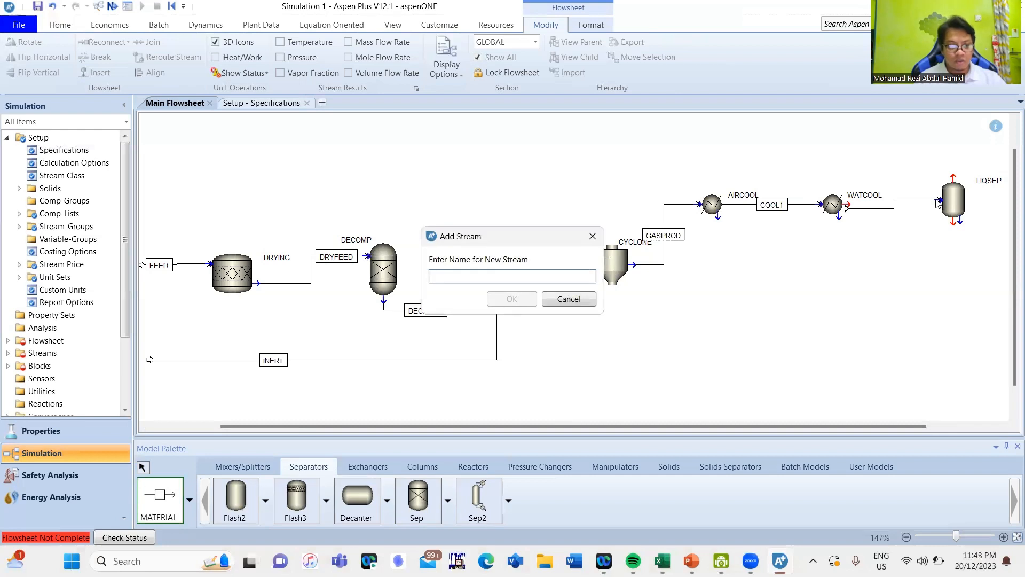
pyautogui.write('CO')
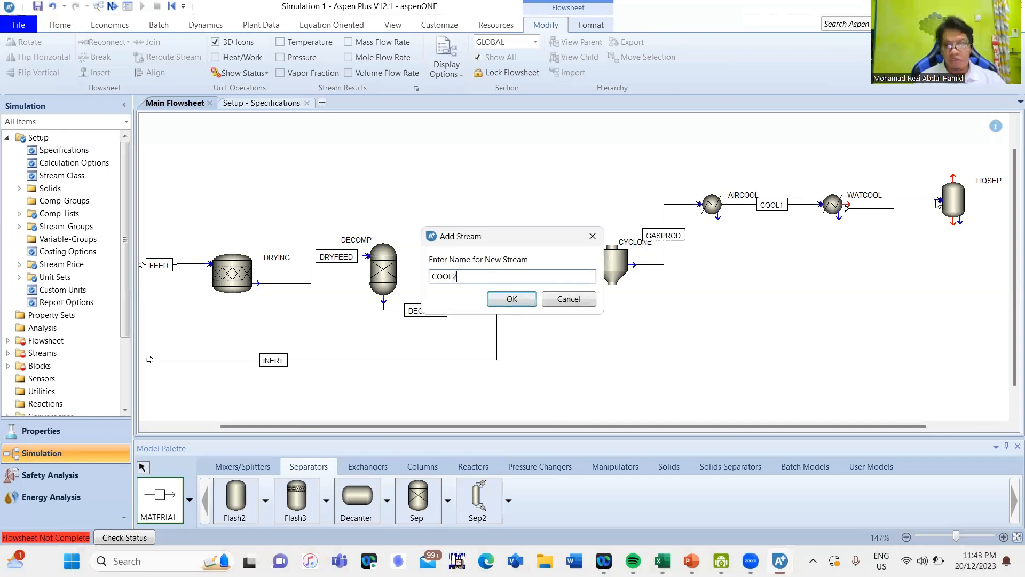
pyautogui.write('OL2')
pyautogui.press('Return')
# - Add a product material stream named GAS leaving the vapor outlet on top of LIQSEP
pyautogui.click(953, 178)
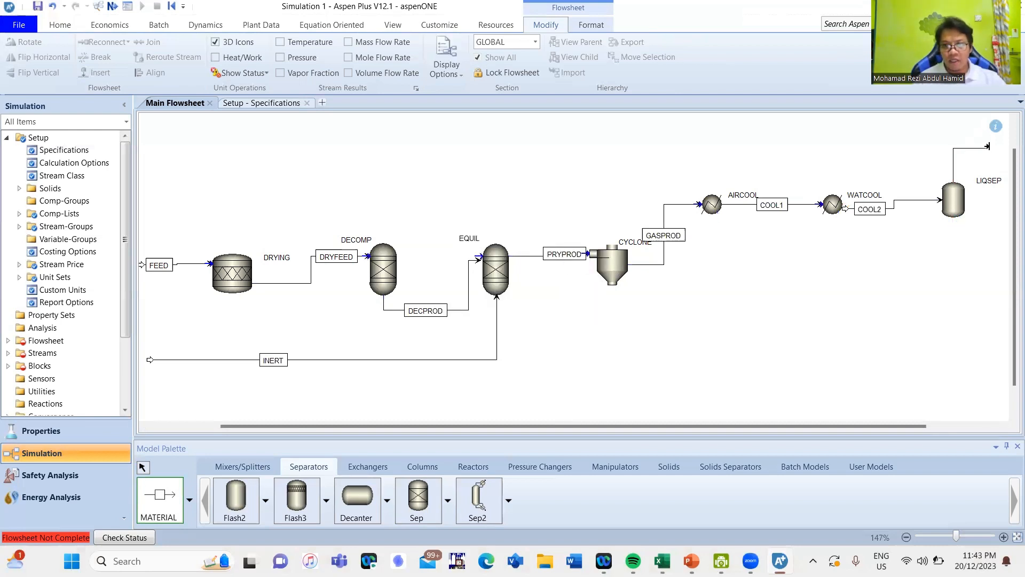
pyautogui.click(996, 144)
pyautogui.write('GAS')
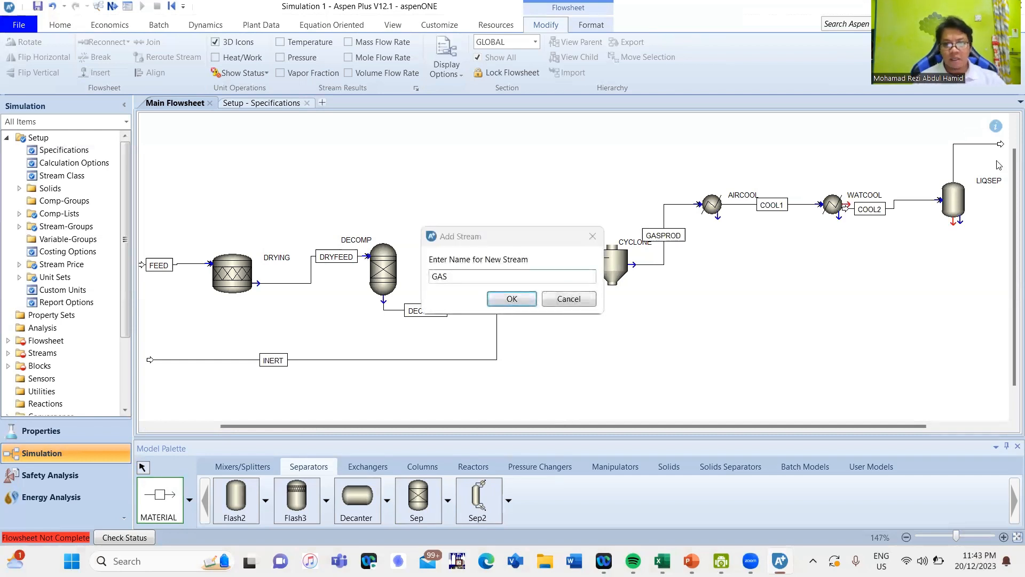
pyautogui.press('Return')
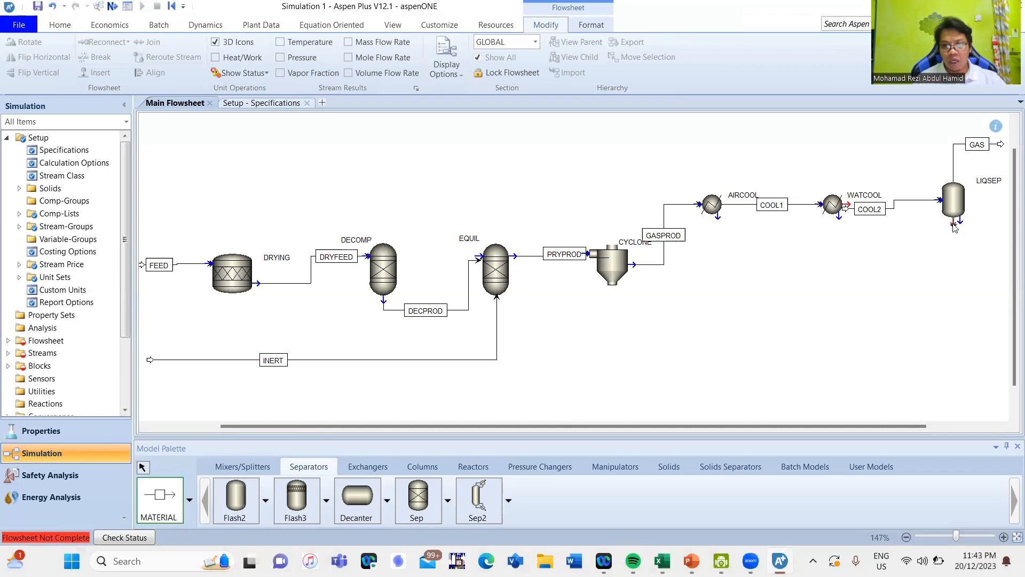
# - Add a product material stream named LIQRES leaving the liquid outlet beneath LIQSEP
pyautogui.click(954, 225)
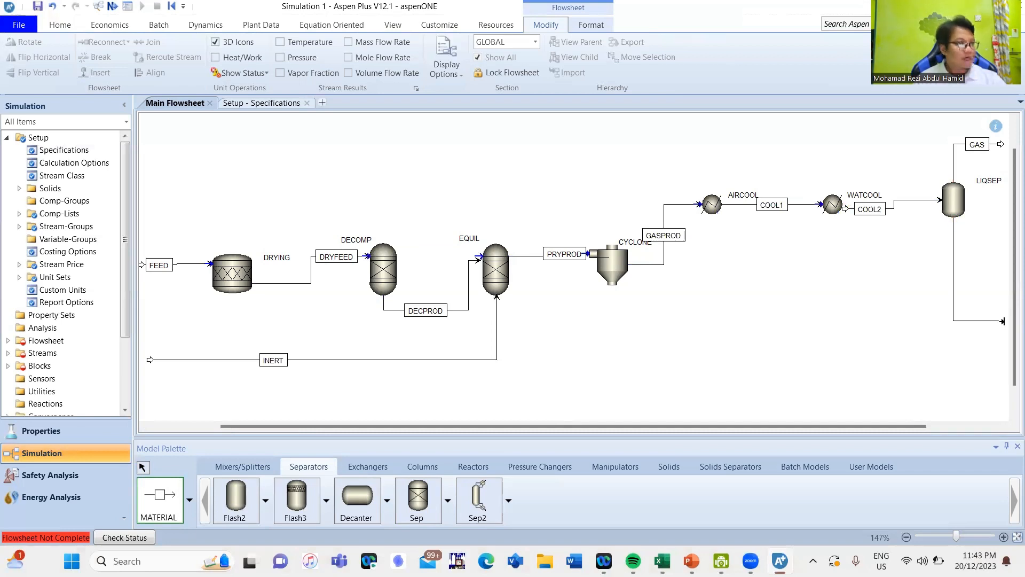
pyautogui.click(1003, 321)
pyautogui.write('LIQRES')
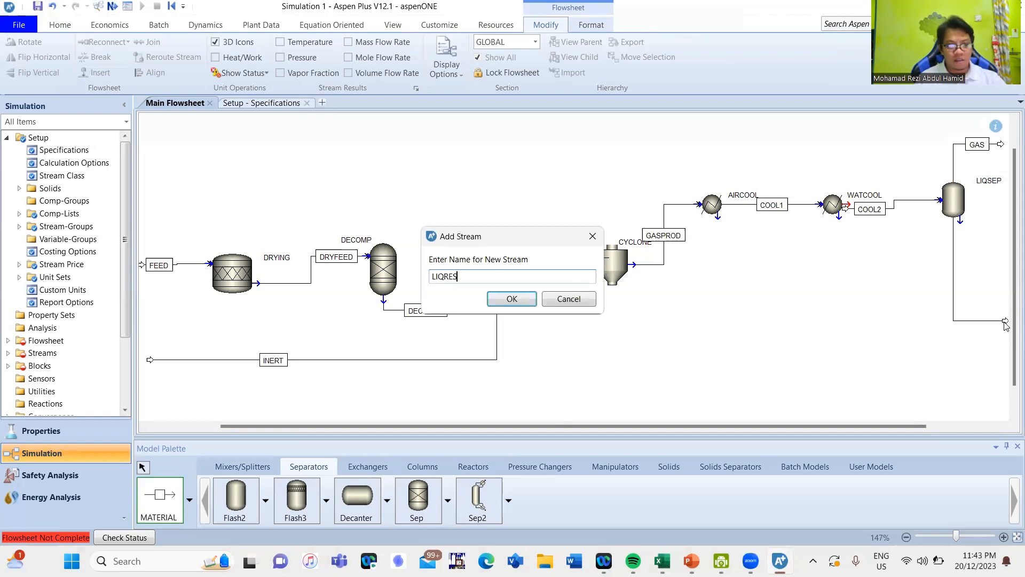
pyautogui.press('Return')
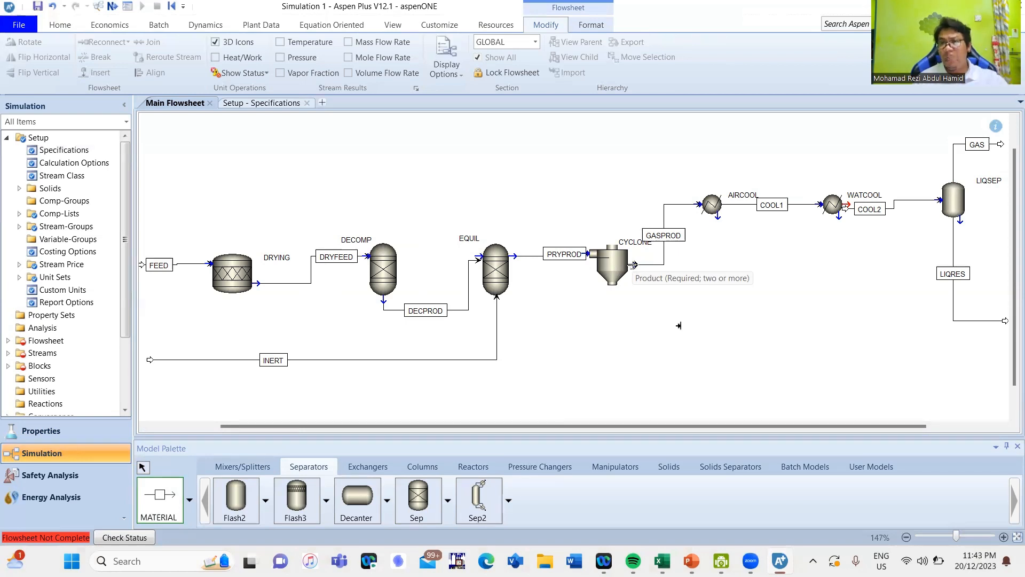
# - Add a product material stream named SOLDRESI leaving the CYCLONE outlet and ending below the LIQRES stream
pyautogui.click(634, 264)
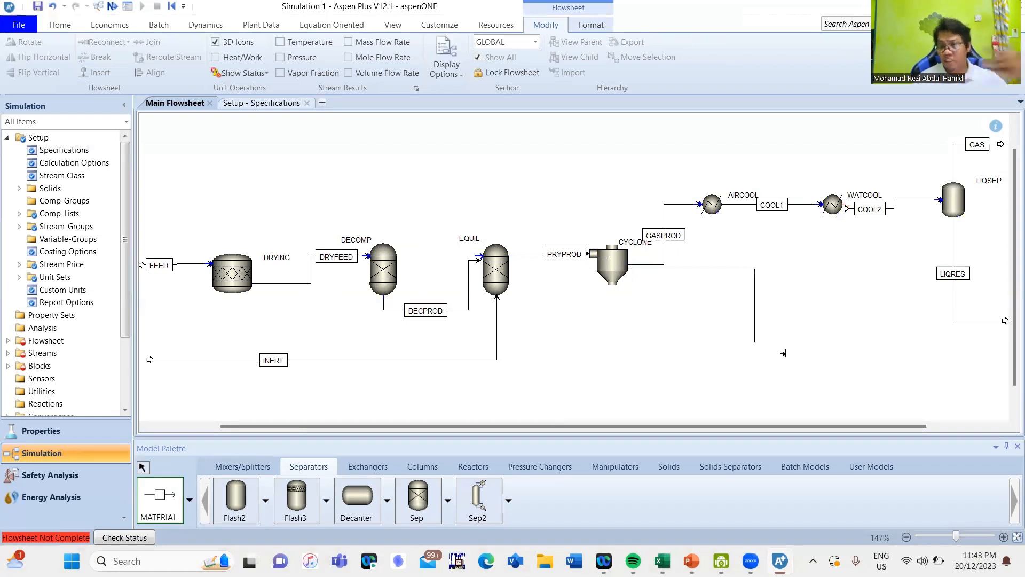
pyautogui.click(1004, 350)
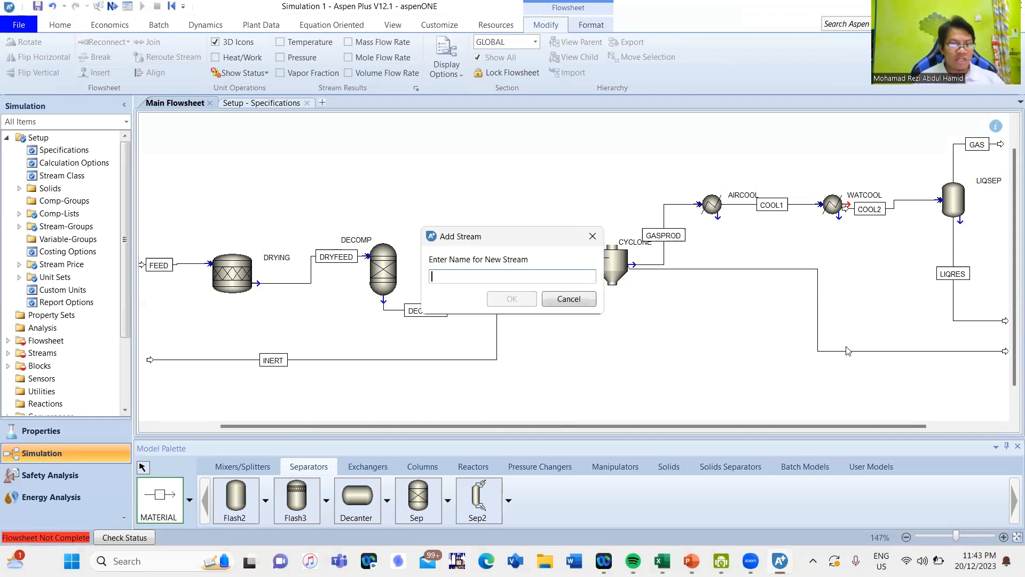
pyautogui.write('SO')
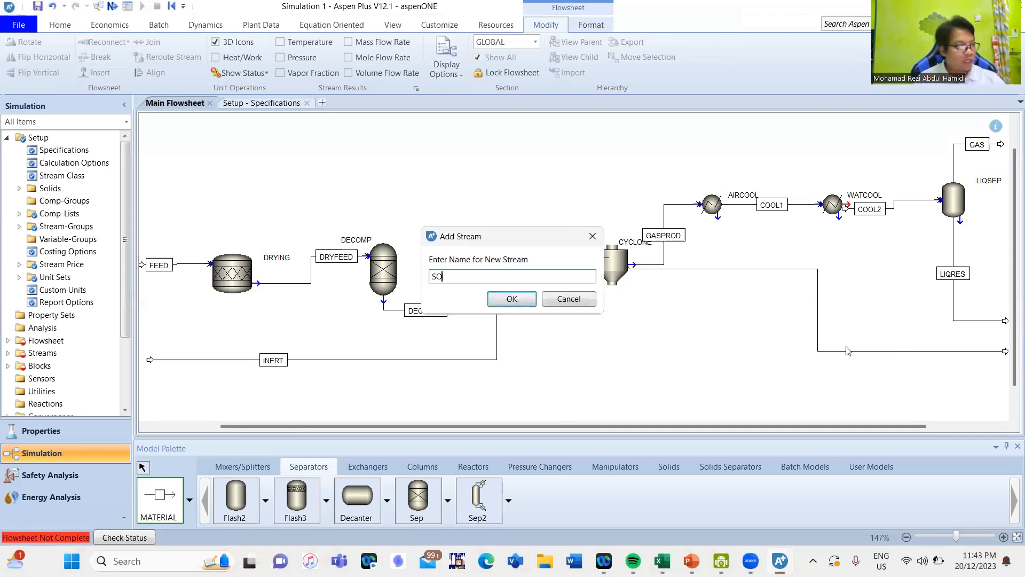
pyautogui.write('LDRES')
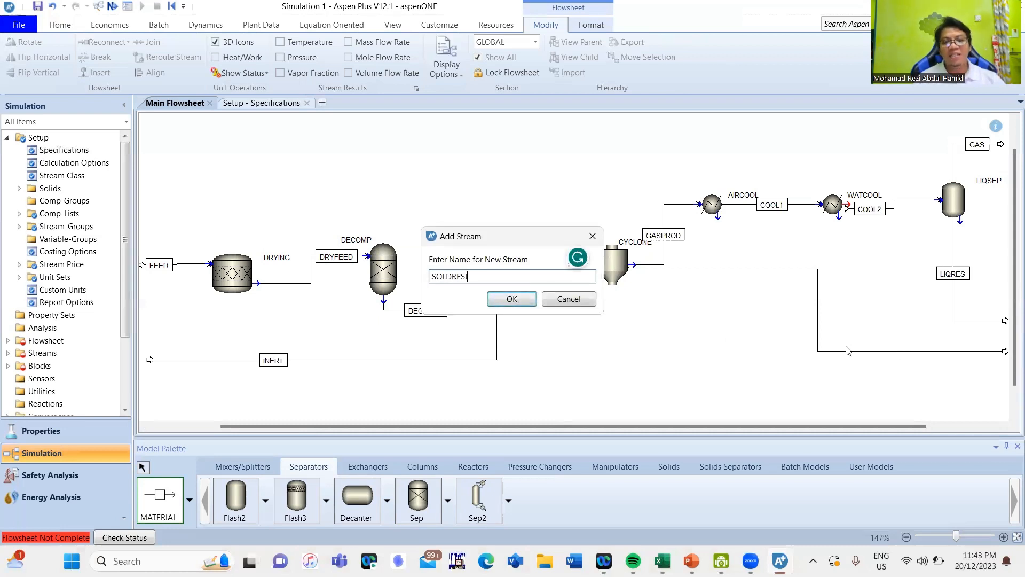
pyautogui.write('I')
pyautogui.press('Return')
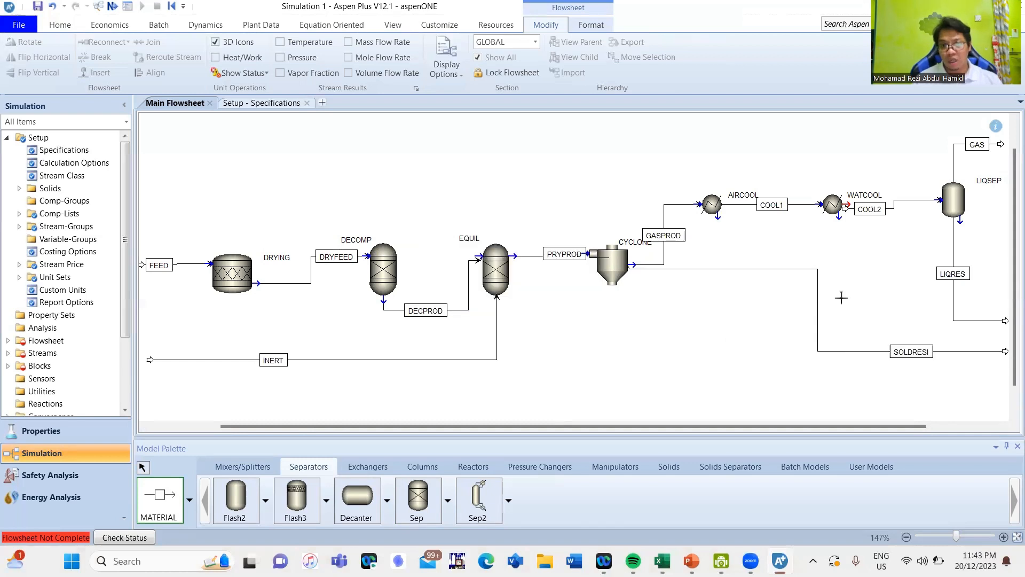
# - Reconnect the source of stream COOL2 to the required product outlet of WATCOOL
pyautogui.rightClick(877, 213)
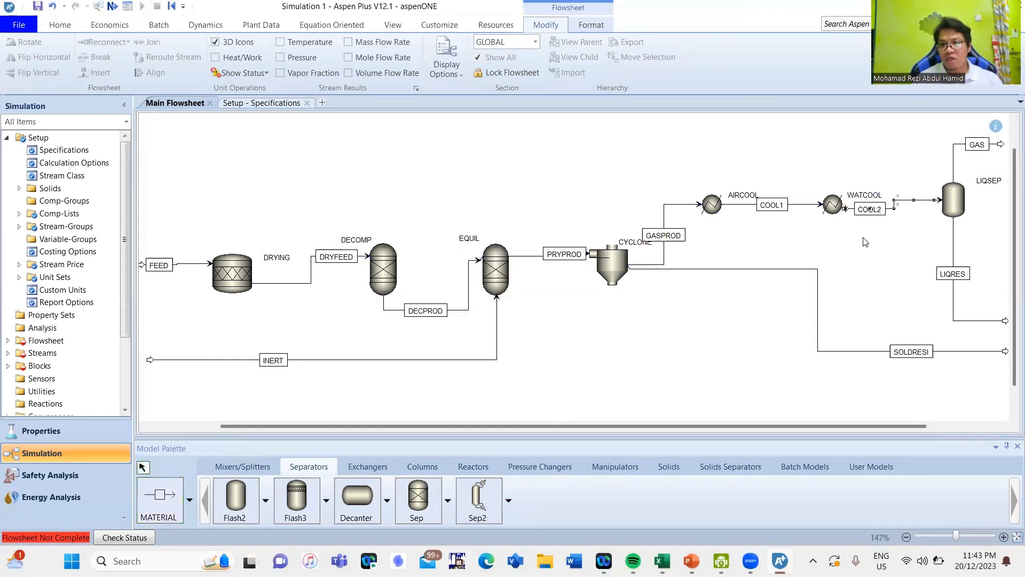
pyautogui.rightClick(869, 208)
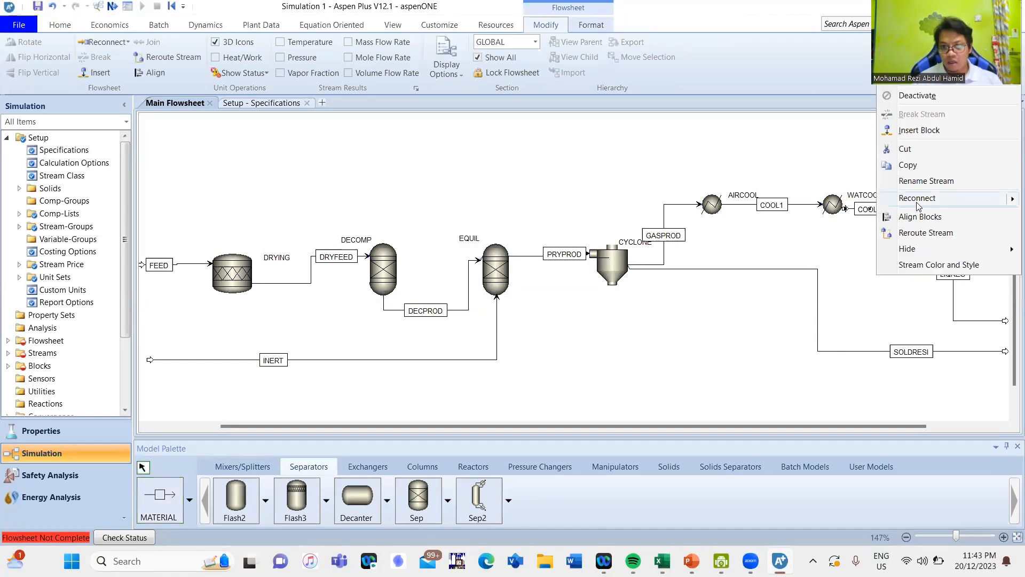
pyautogui.moveTo(907, 201)
pyautogui.click(788, 218)
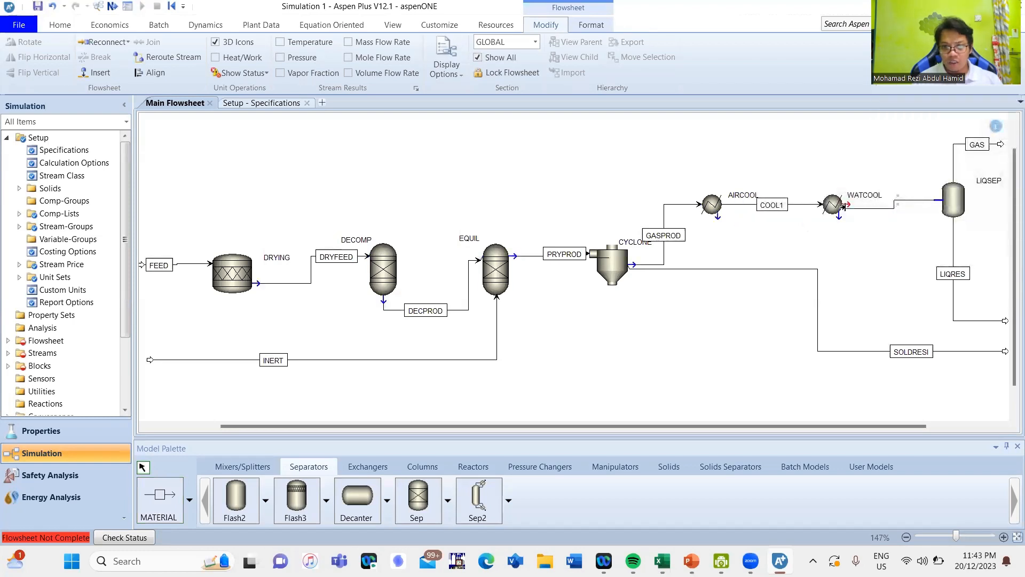
pyautogui.click(846, 204)
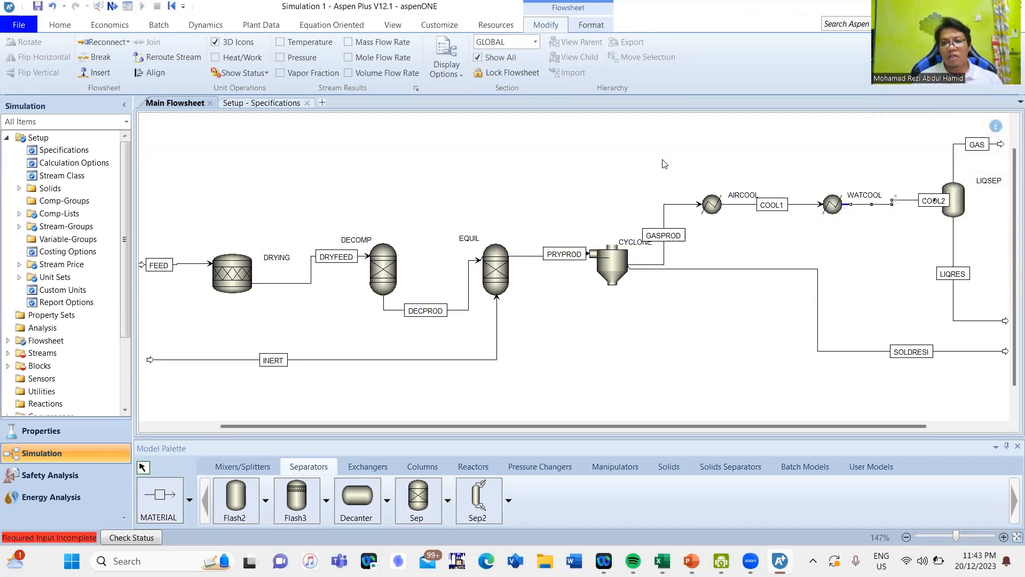
# - Center the COOL2 label between WATCOOL and LIQSEP, and the PRYPROD label between EQUIL and CYCLONE
pyautogui.moveTo(919, 202); pyautogui.dragTo(889, 202)
pyautogui.click(736, 156)
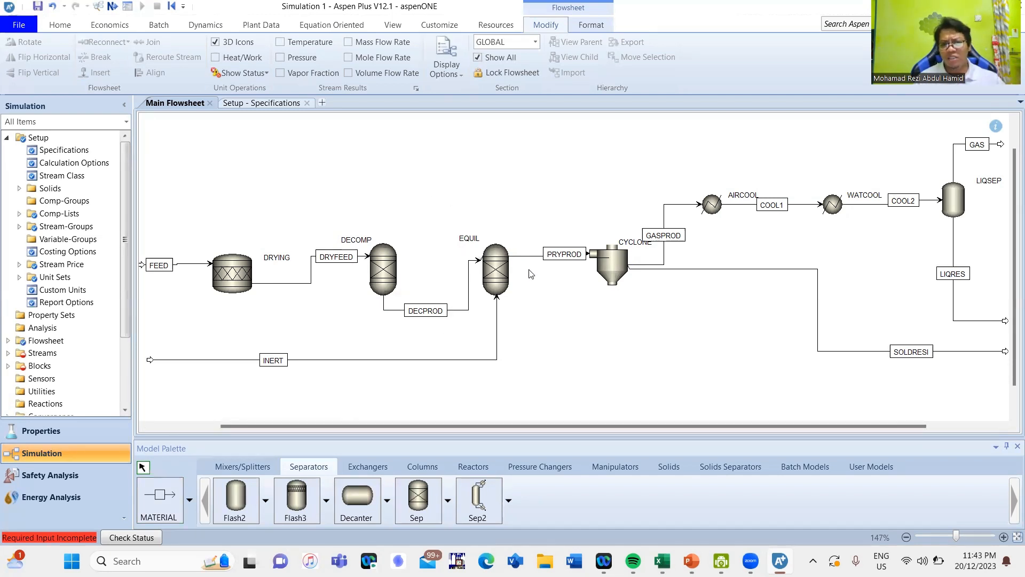
pyautogui.moveTo(550, 256); pyautogui.dragTo(533, 259)
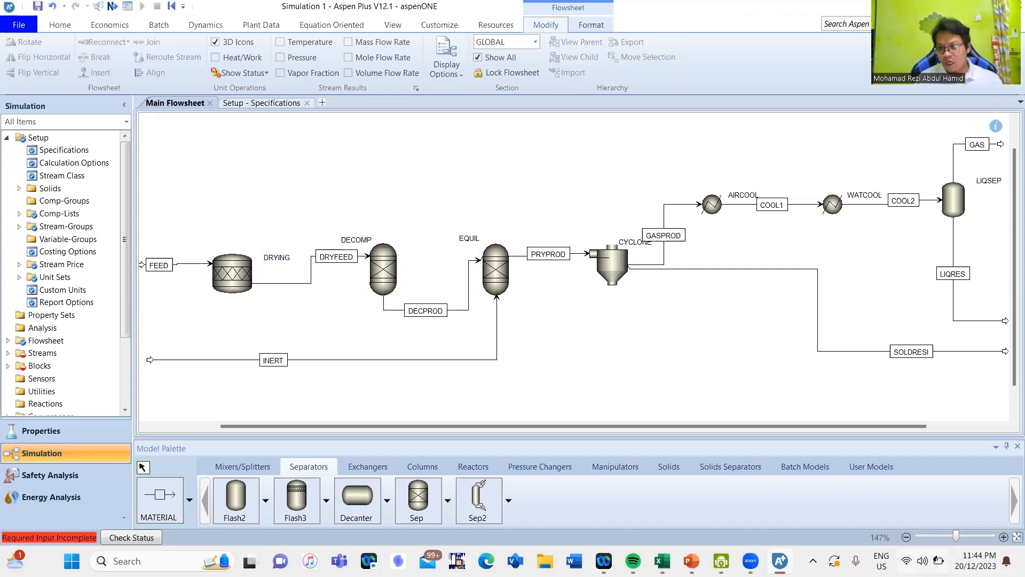
pyautogui.moveTo(938, 560)
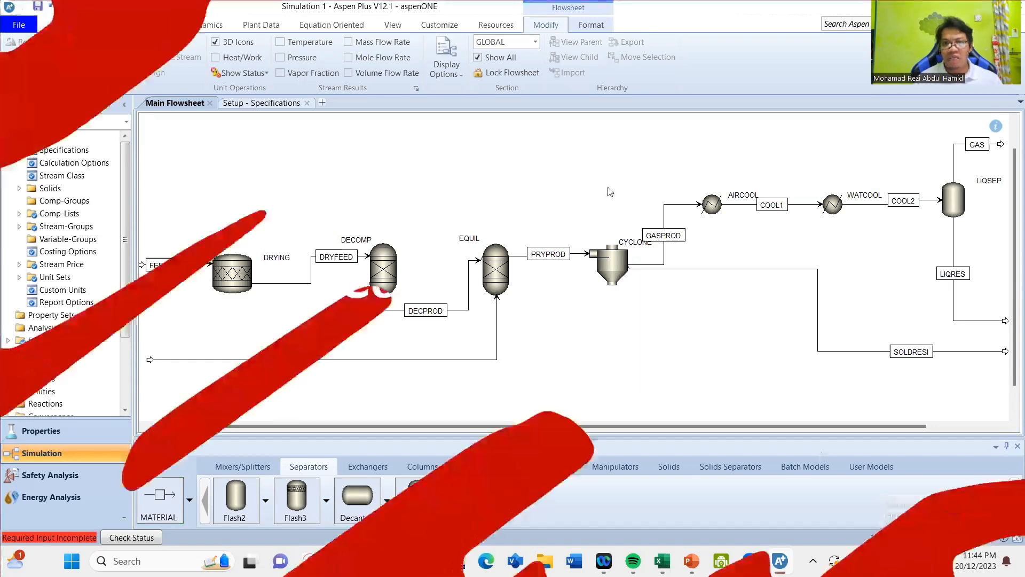